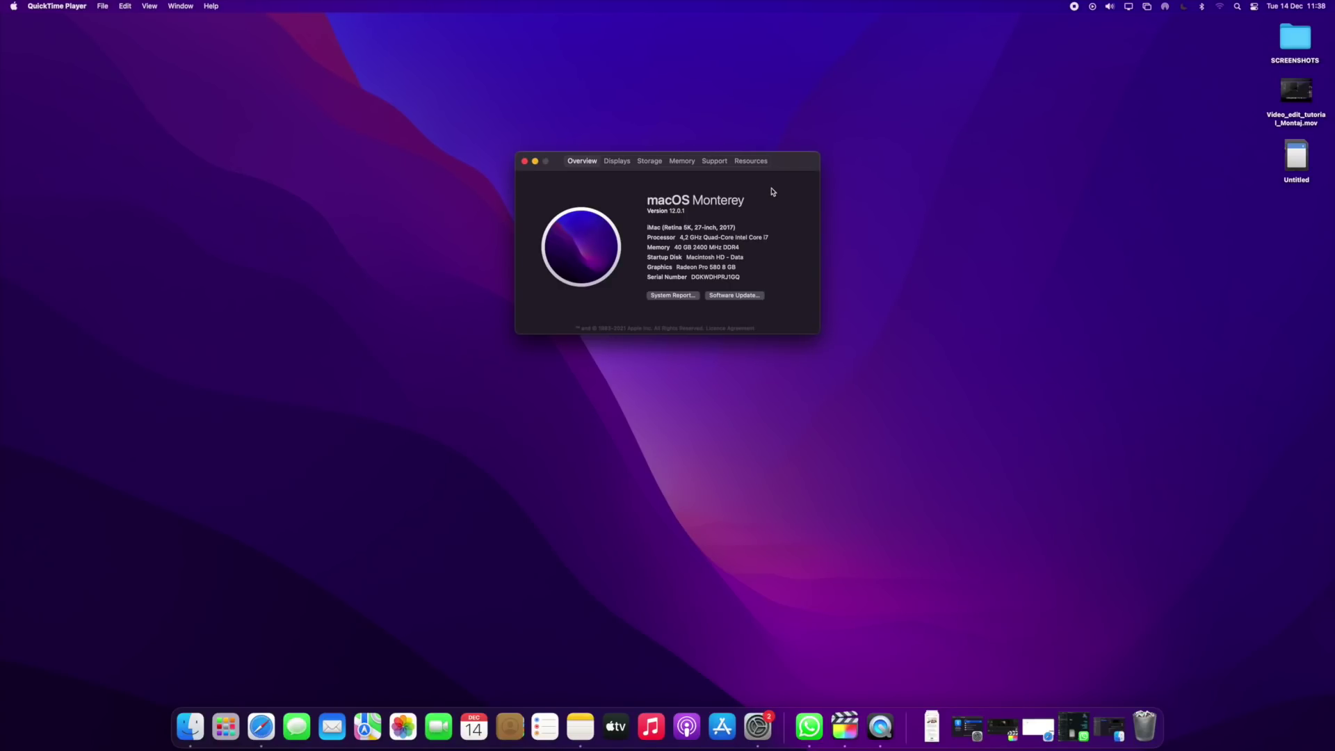
Step: Review the Mac's display, storage and 40 GB memory details, then close About This Mac
{"action": "left_click", "coordinate": [612, 164]}
{"action": "left_click", "coordinate": [653, 164]}
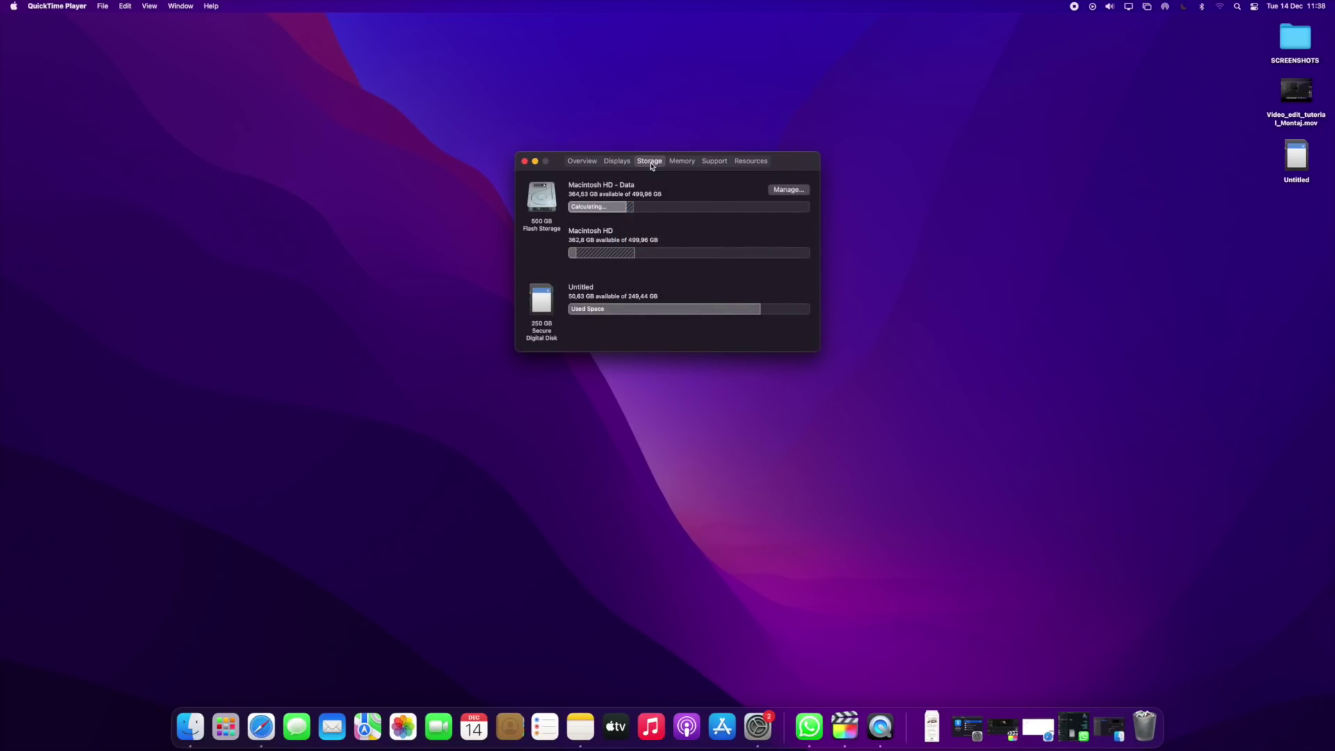
{"action": "left_click", "coordinate": [587, 163]}
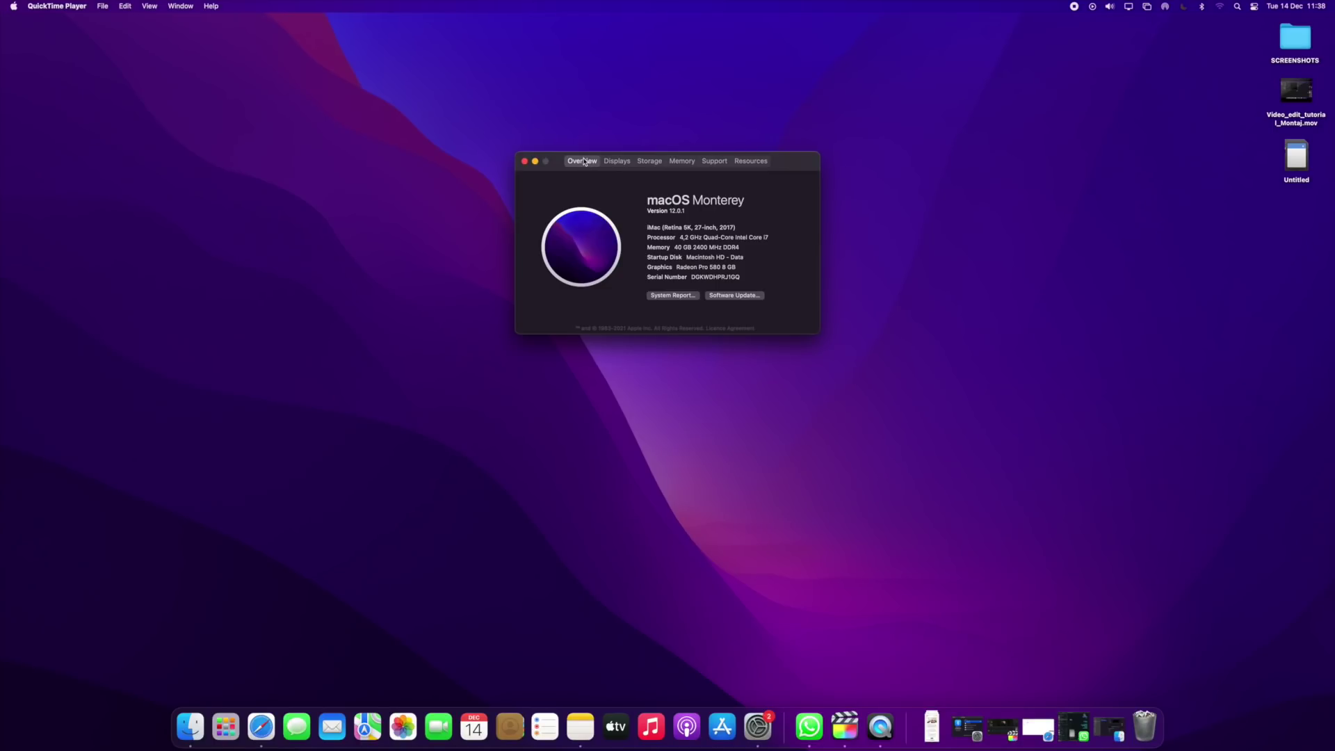
{"action": "left_click", "coordinate": [682, 162]}
{"action": "left_click", "coordinate": [650, 162]}
{"action": "left_click", "coordinate": [617, 161]}
{"action": "left_click", "coordinate": [582, 162]}
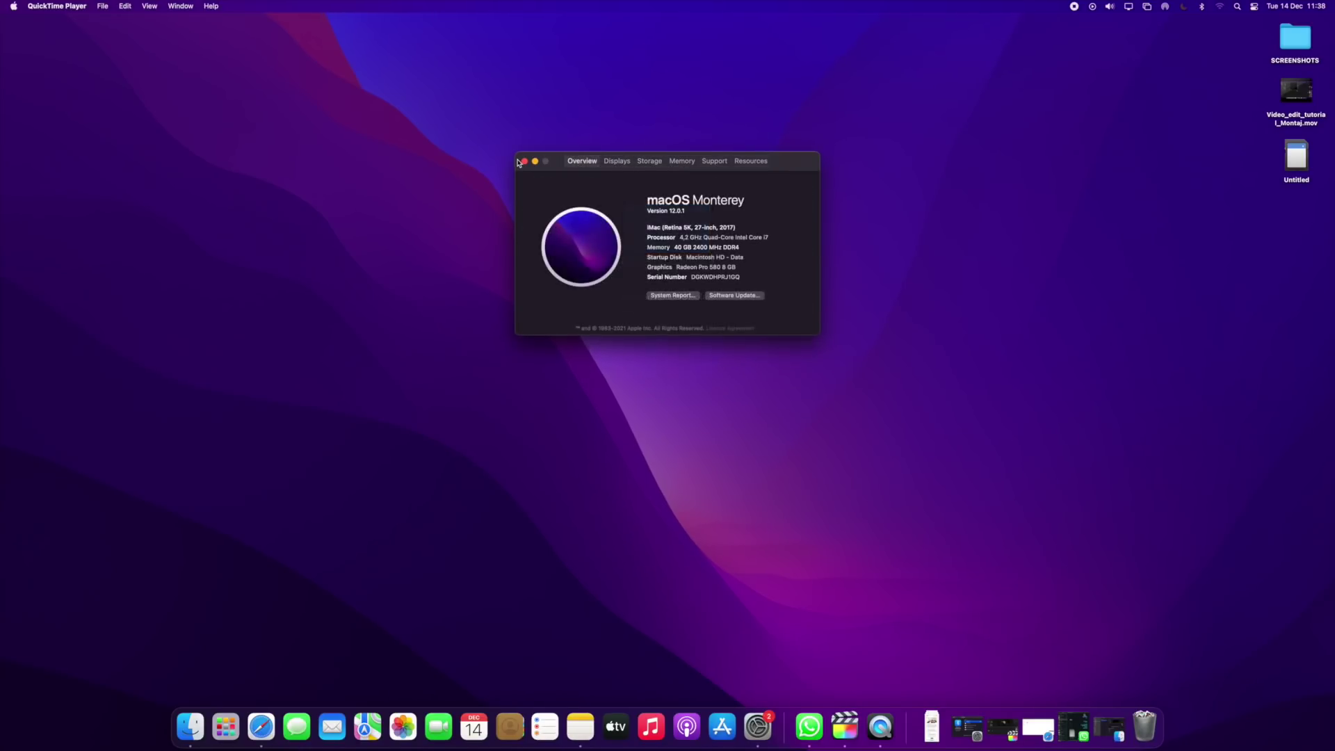
{"action": "left_click", "coordinate": [523, 161]}
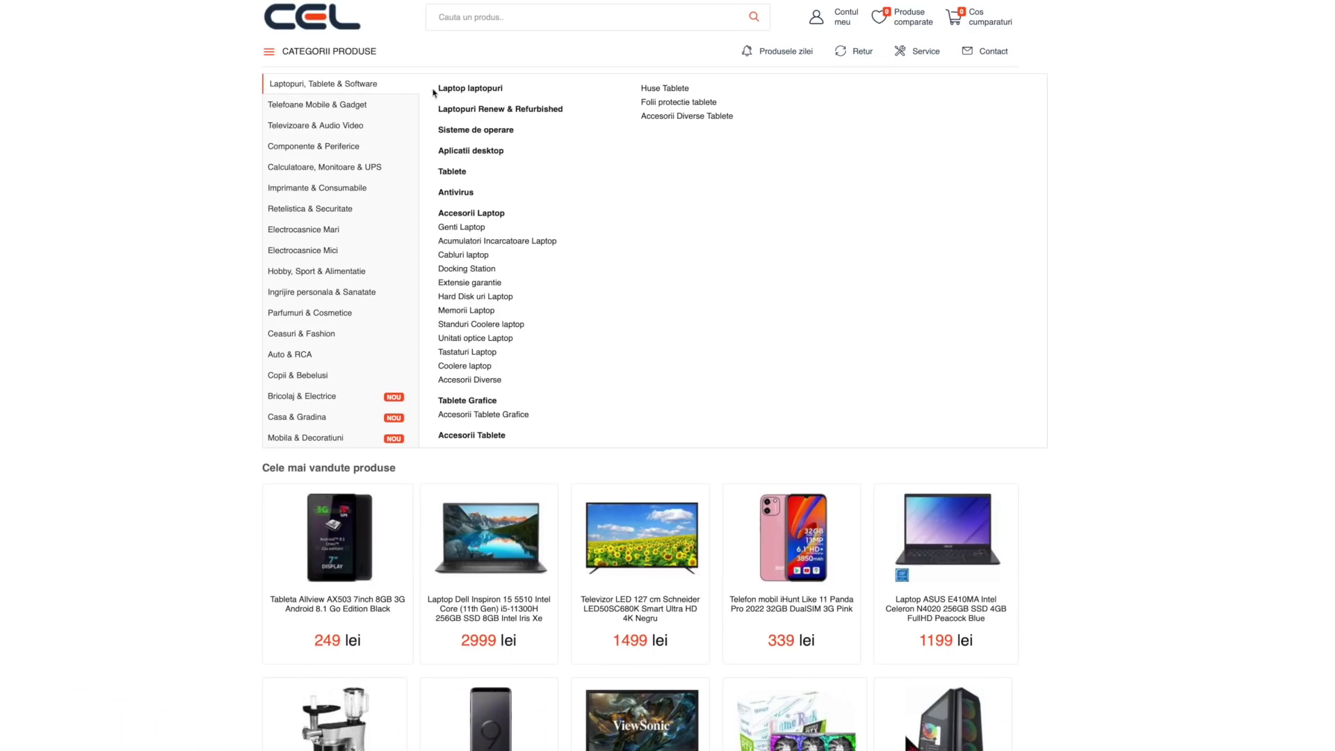
Step: List CEL.ro laptops filtered to Apple and sorted by price
{"action": "left_click", "coordinate": [445, 90]}
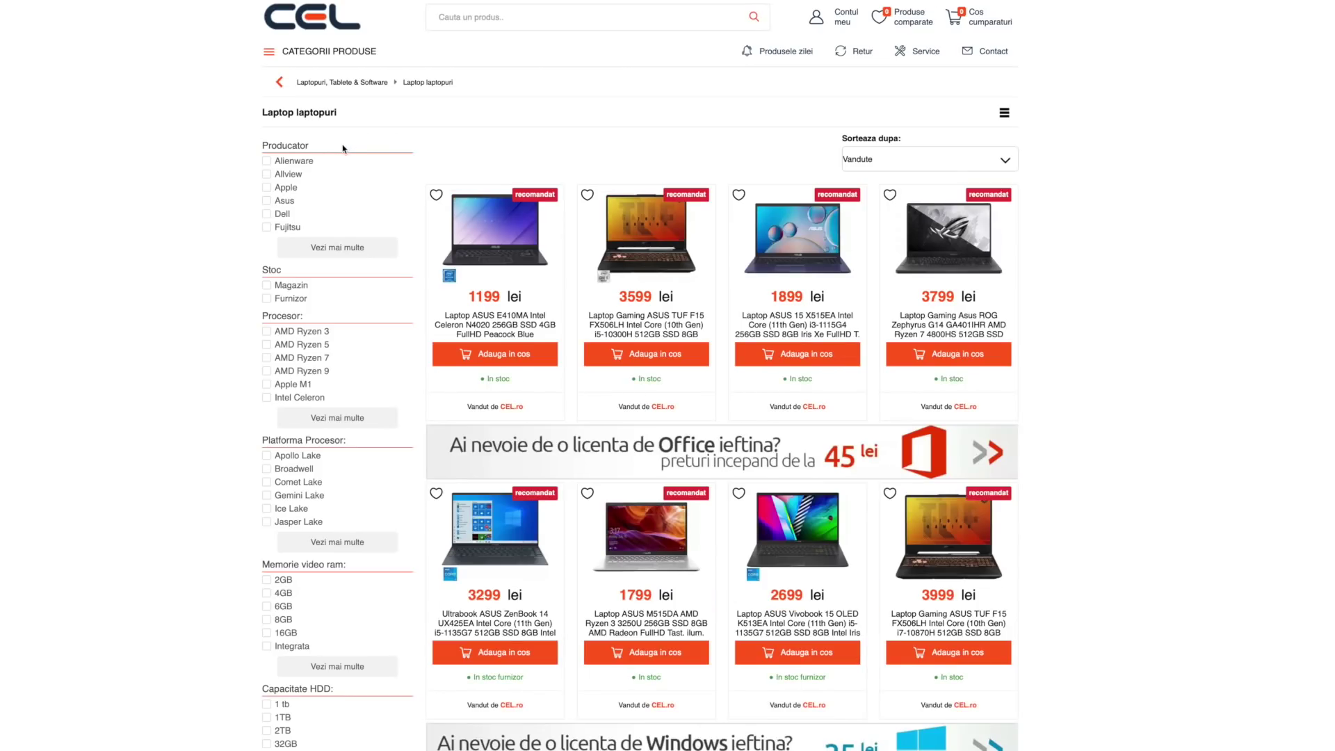
{"action": "left_click", "coordinate": [287, 188]}
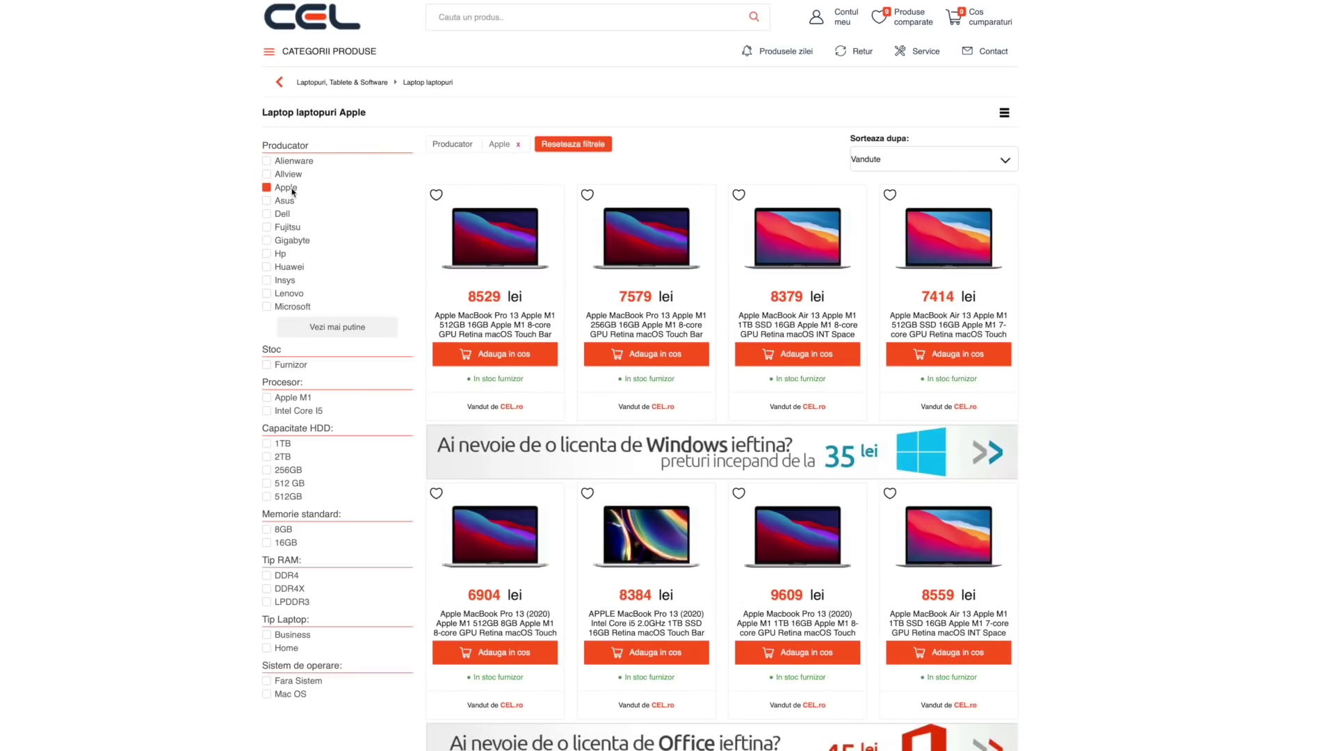
{"action": "left_click", "coordinate": [966, 166]}
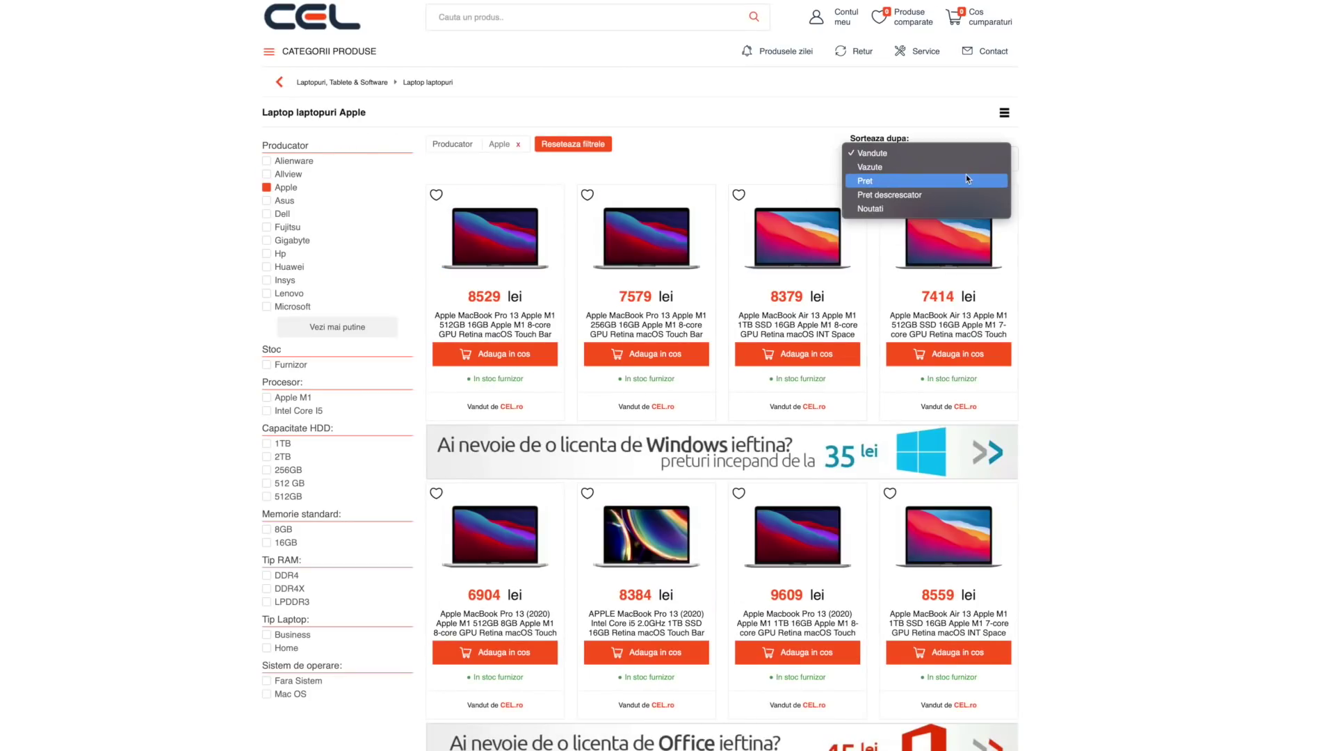
{"action": "left_click", "coordinate": [965, 176]}
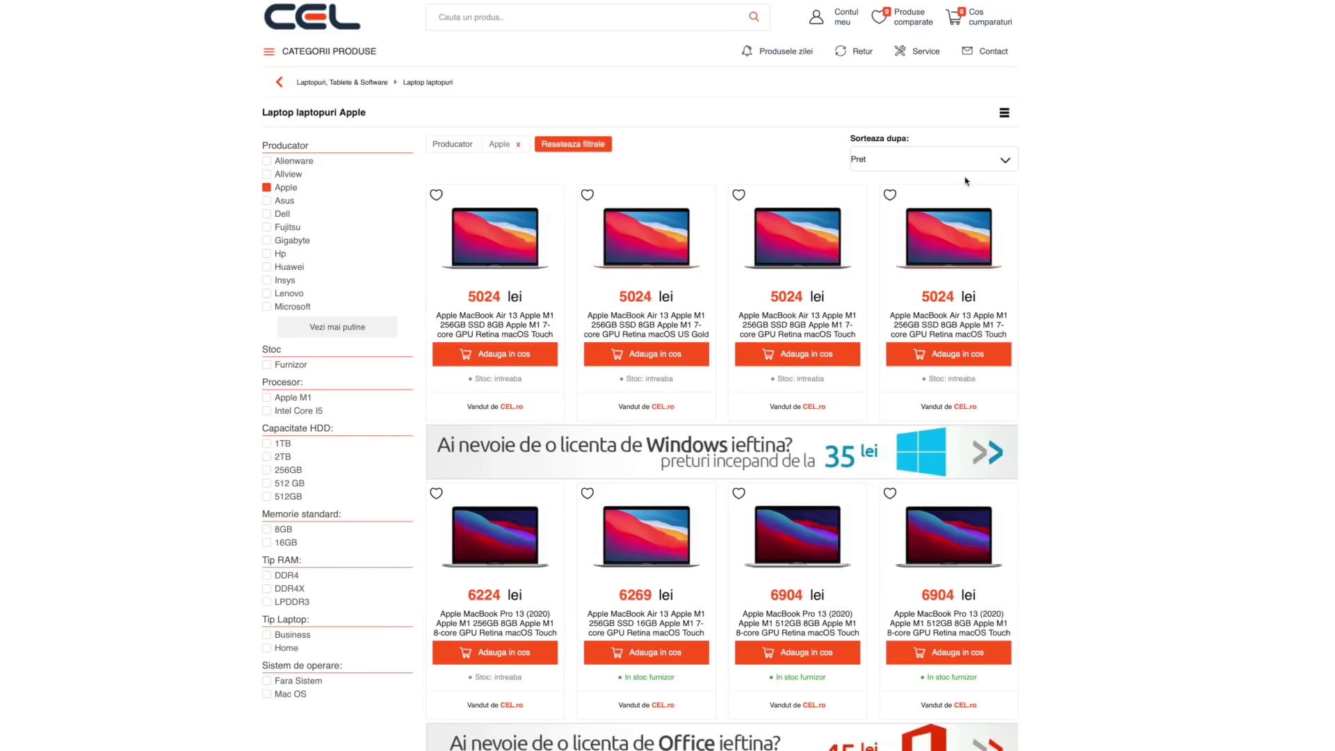
Step: Open the cheapest MacBook Air (5024 lei) and browse through its product photos
{"action": "left_click", "coordinate": [525, 248]}
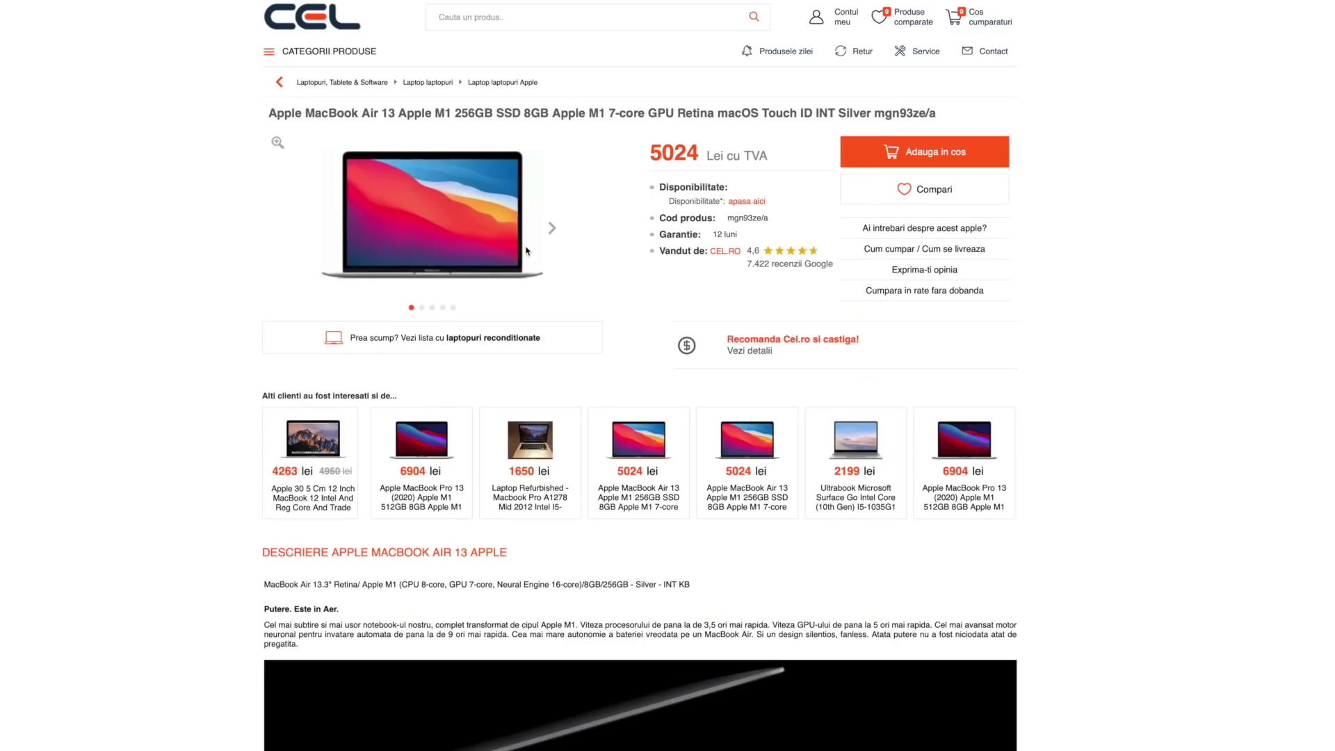
{"action": "left_click", "coordinate": [555, 232]}
{"action": "left_click", "coordinate": [555, 232]}
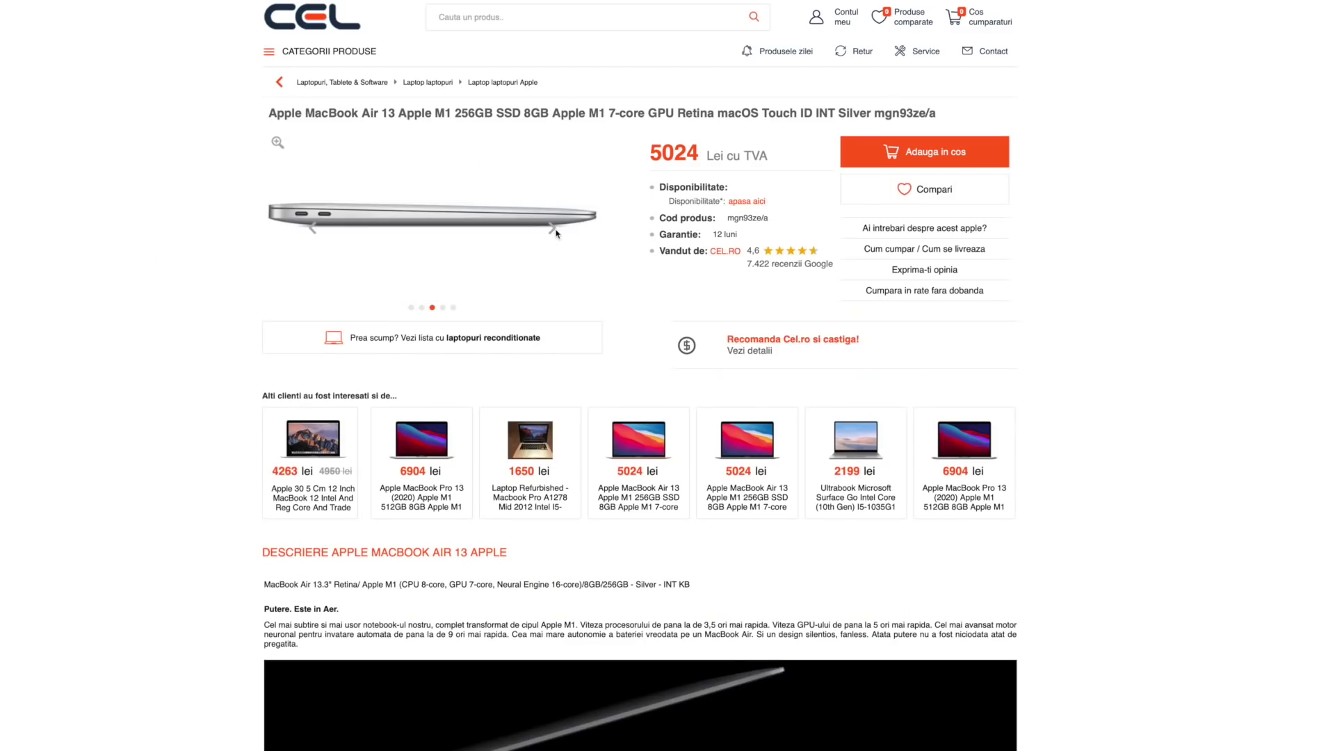
{"action": "left_click", "coordinate": [556, 232]}
{"action": "left_click", "coordinate": [556, 233]}
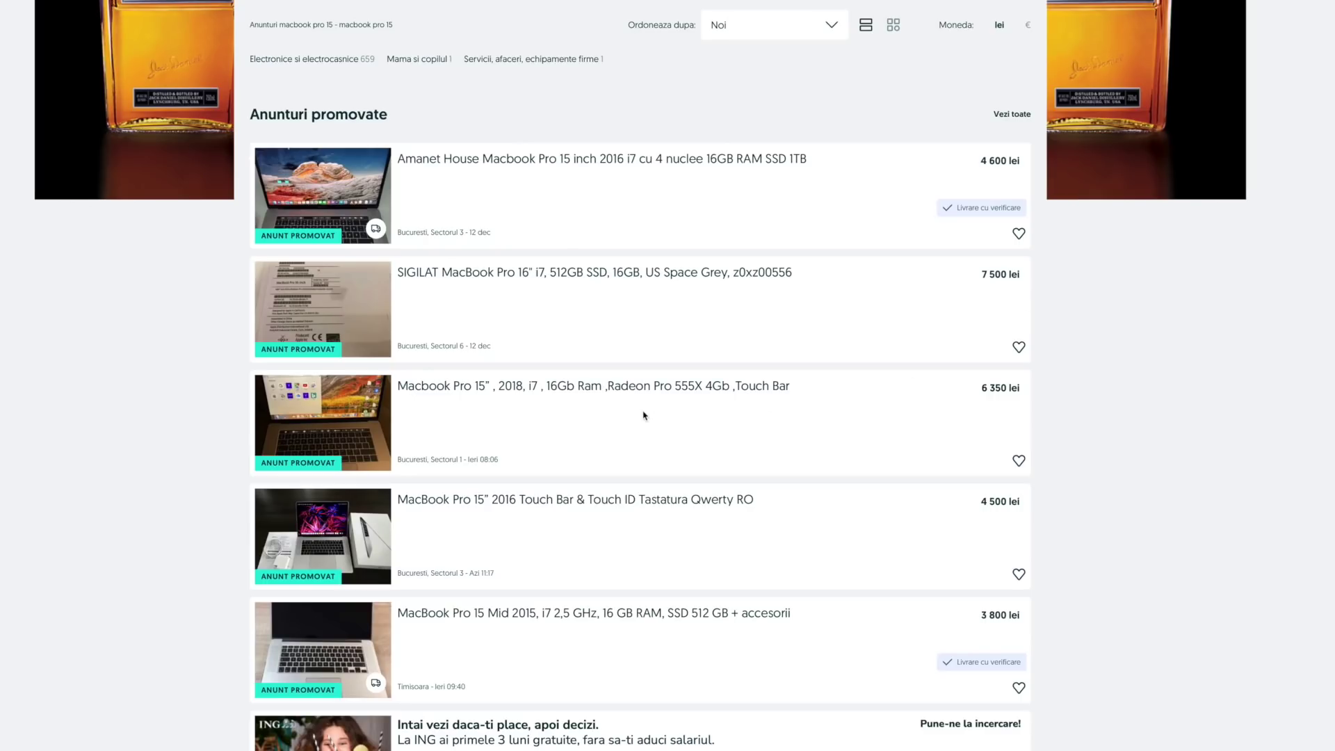
Step: Scroll the OLX MacBook Pro 15 results past the promoted ads into the regular listings
{"action": "scroll", "coordinate": [643, 415], "scroll_direction": "down", "scroll_amount": 1}
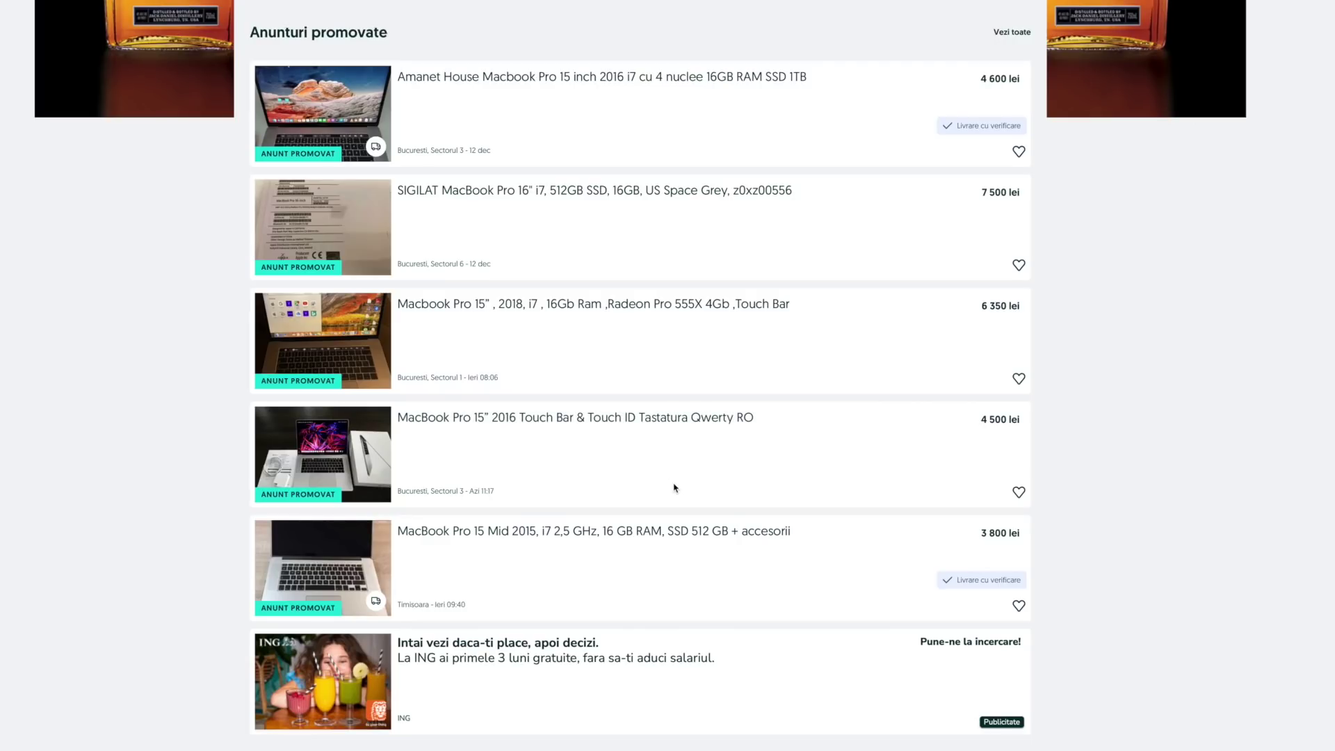
{"action": "scroll", "coordinate": [674, 487], "scroll_direction": "down", "scroll_amount": 1}
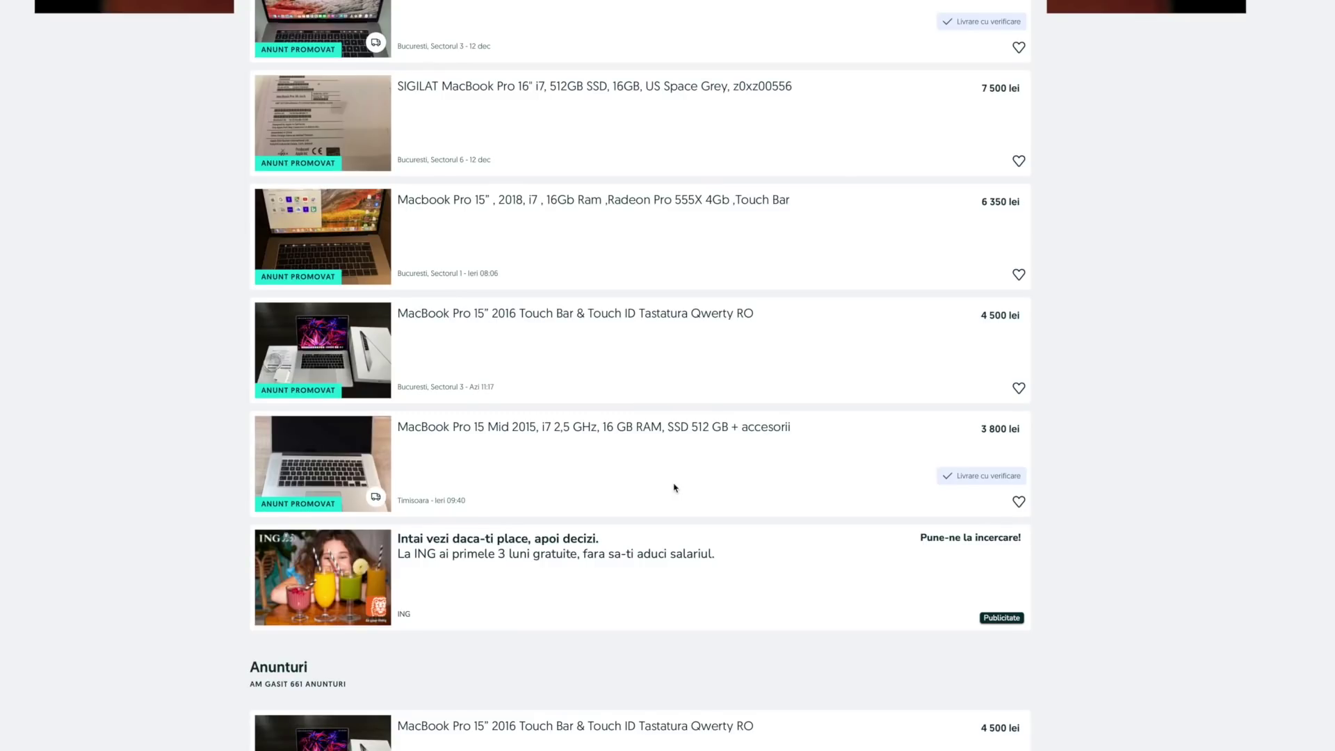
{"action": "scroll", "coordinate": [674, 487], "scroll_direction": "down", "scroll_amount": 1}
{"action": "scroll", "coordinate": [674, 488], "scroll_direction": "down", "scroll_amount": 2}
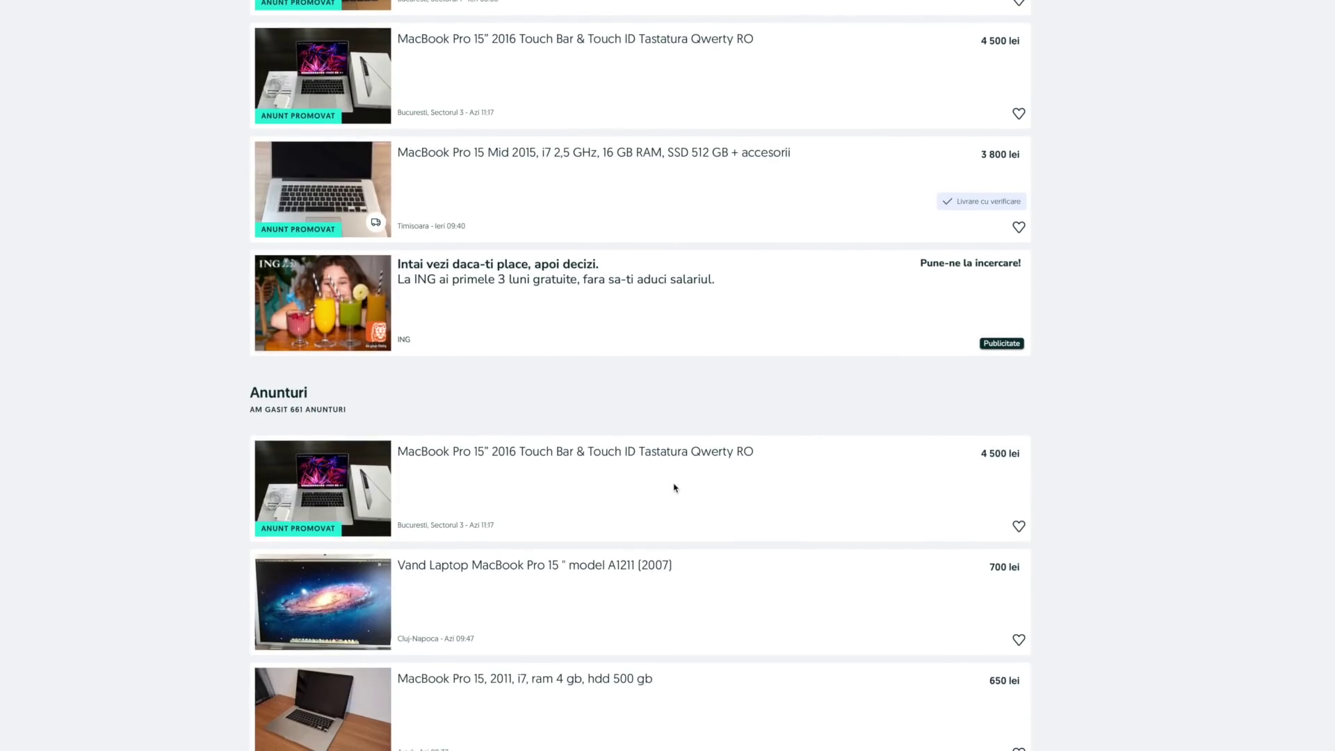
{"action": "scroll", "coordinate": [674, 487], "scroll_direction": "down", "scroll_amount": 1}
{"action": "scroll", "coordinate": [673, 483], "scroll_direction": "down", "scroll_amount": 1}
{"action": "scroll", "coordinate": [679, 485], "scroll_direction": "down", "scroll_amount": 2}
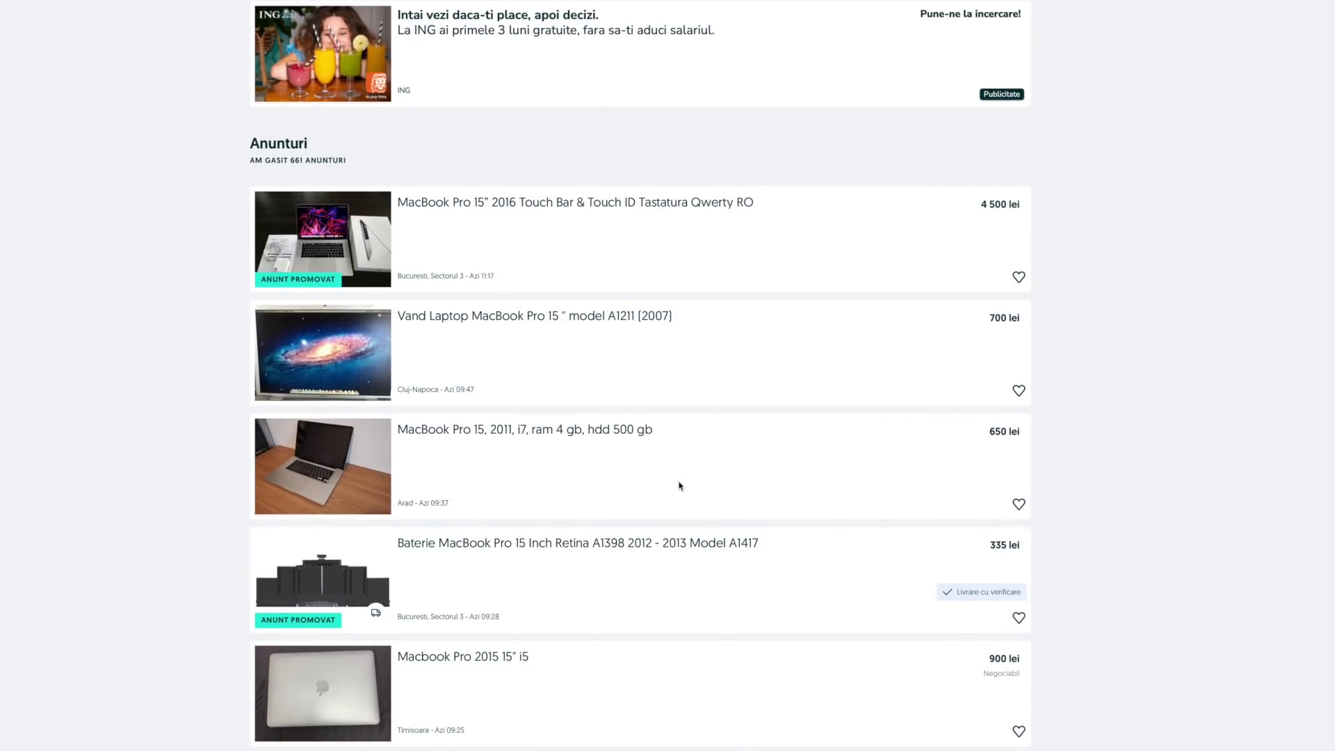
{"action": "scroll", "coordinate": [680, 485], "scroll_direction": "down", "scroll_amount": 2}
{"action": "scroll", "coordinate": [680, 485], "scroll_direction": "down", "scroll_amount": 2}
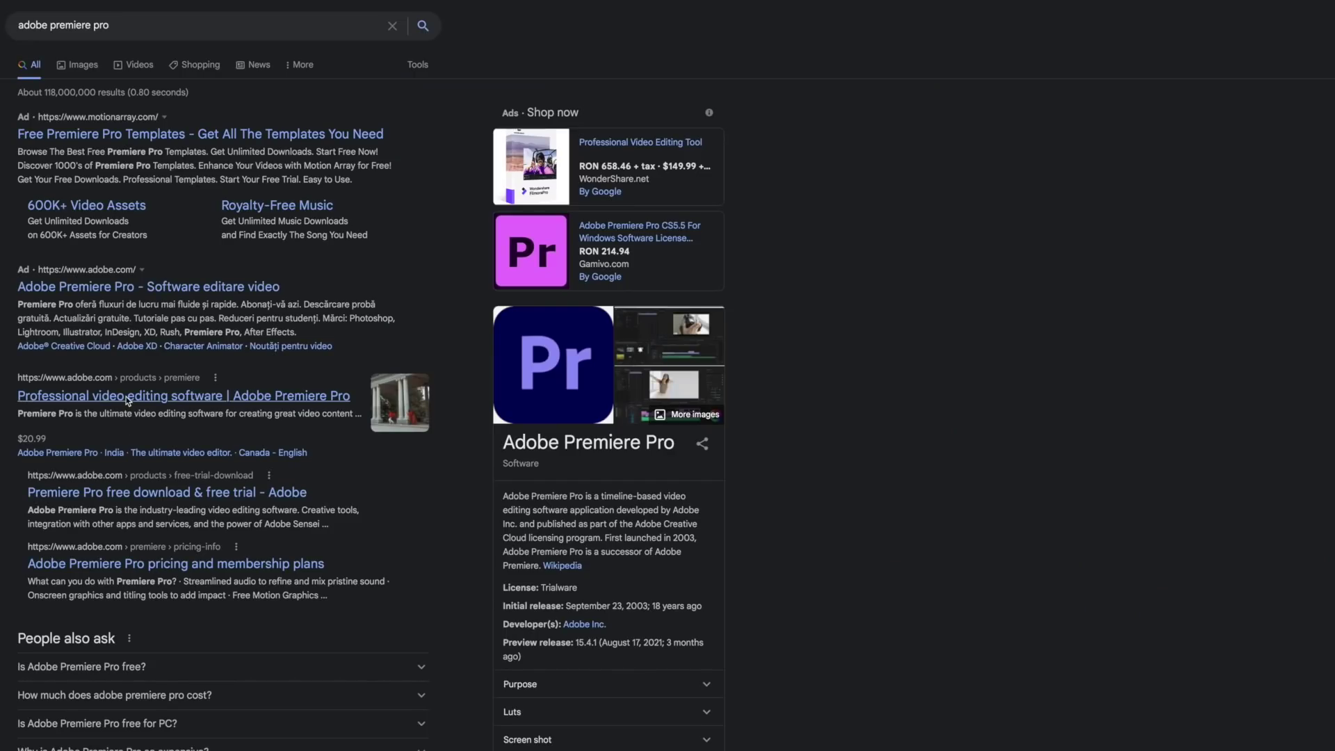
Step: Start an Adobe Premiere Pro free trial for individuals, dismissing the region popup
{"action": "left_click", "coordinate": [144, 396]}
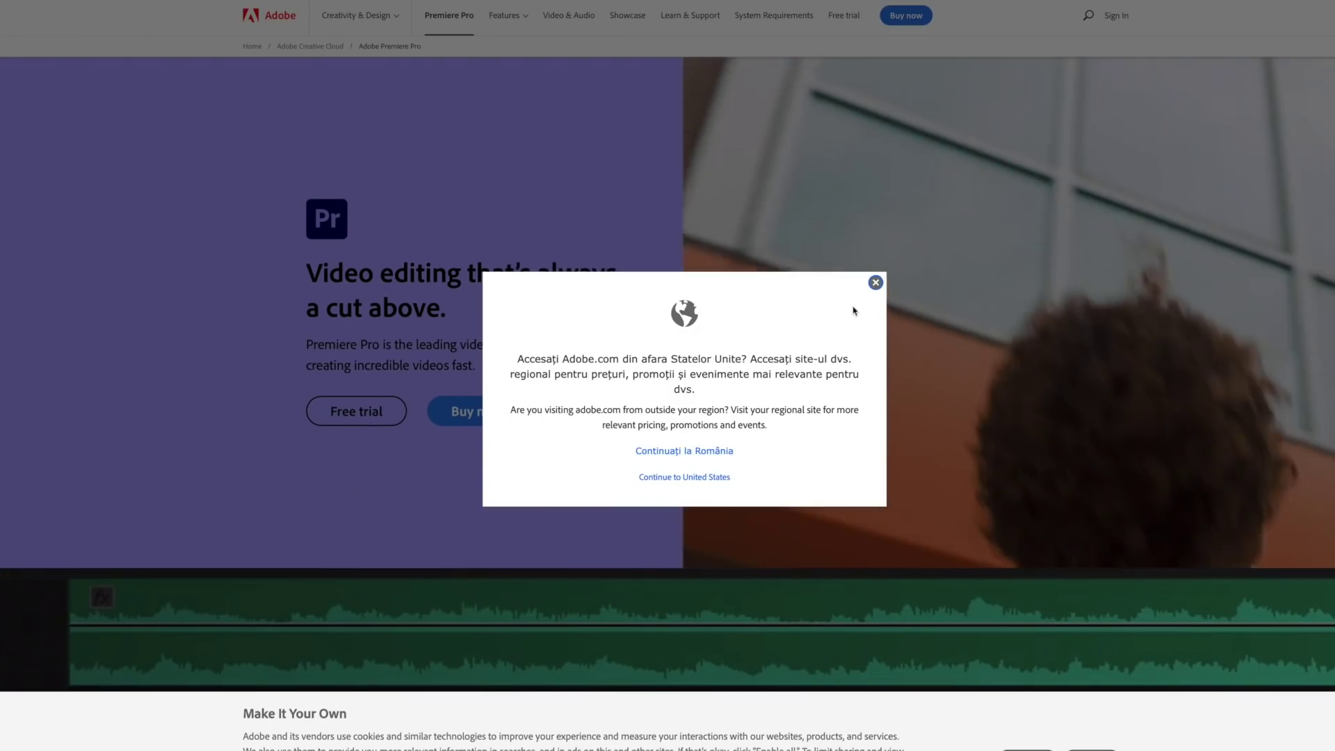
{"action": "left_click", "coordinate": [875, 283]}
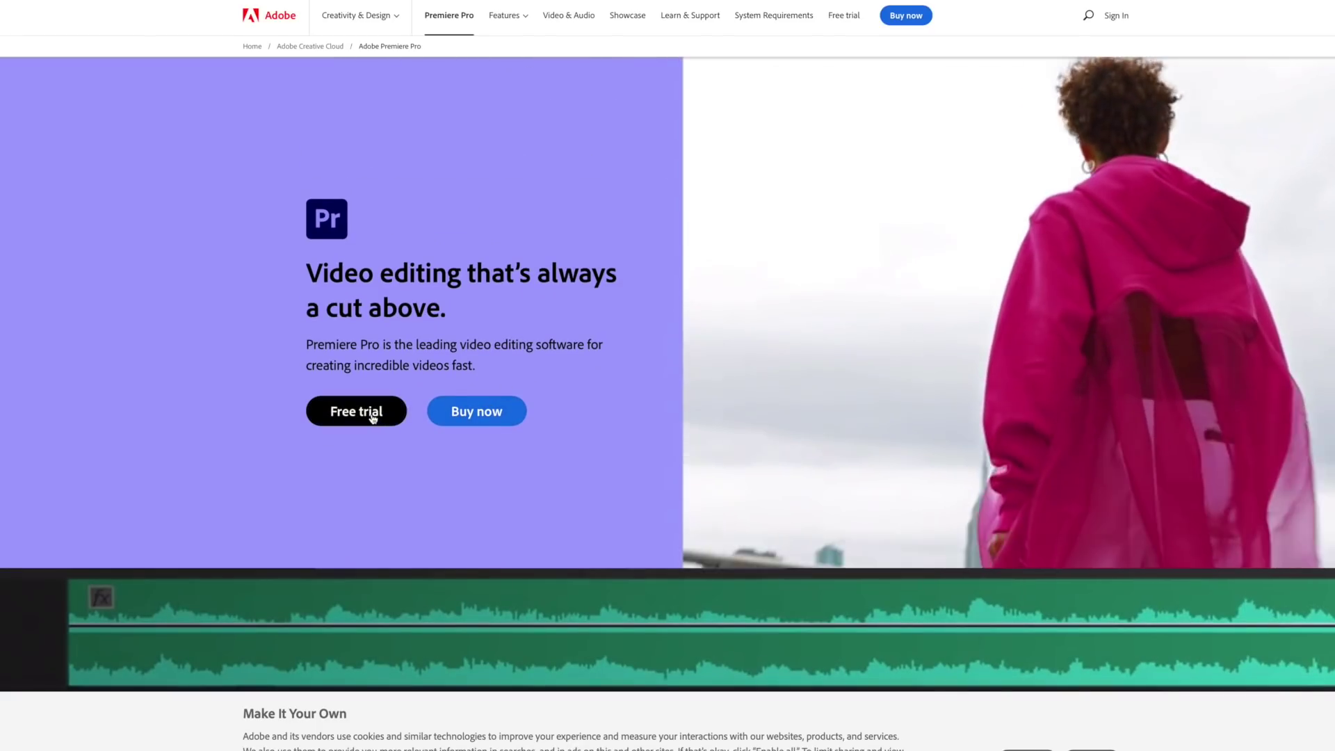
{"action": "left_click", "coordinate": [373, 418]}
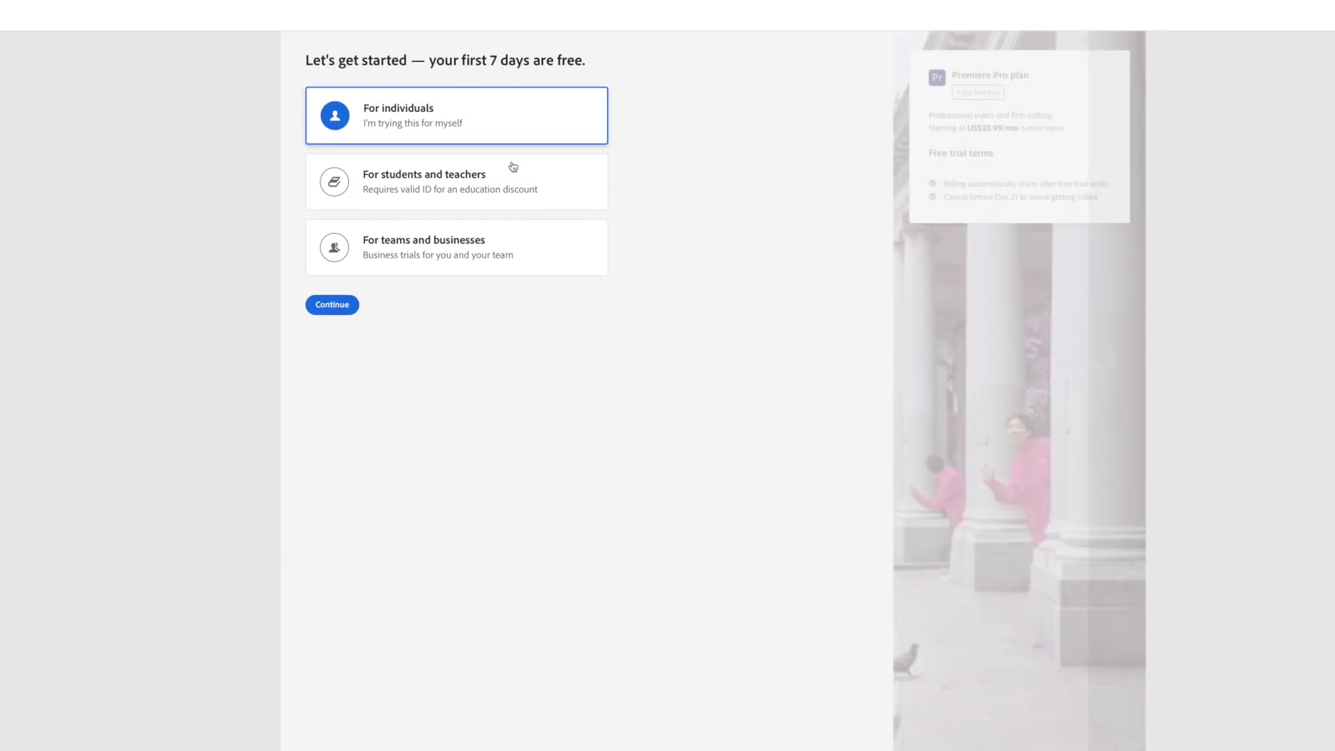
{"action": "left_click", "coordinate": [343, 312]}
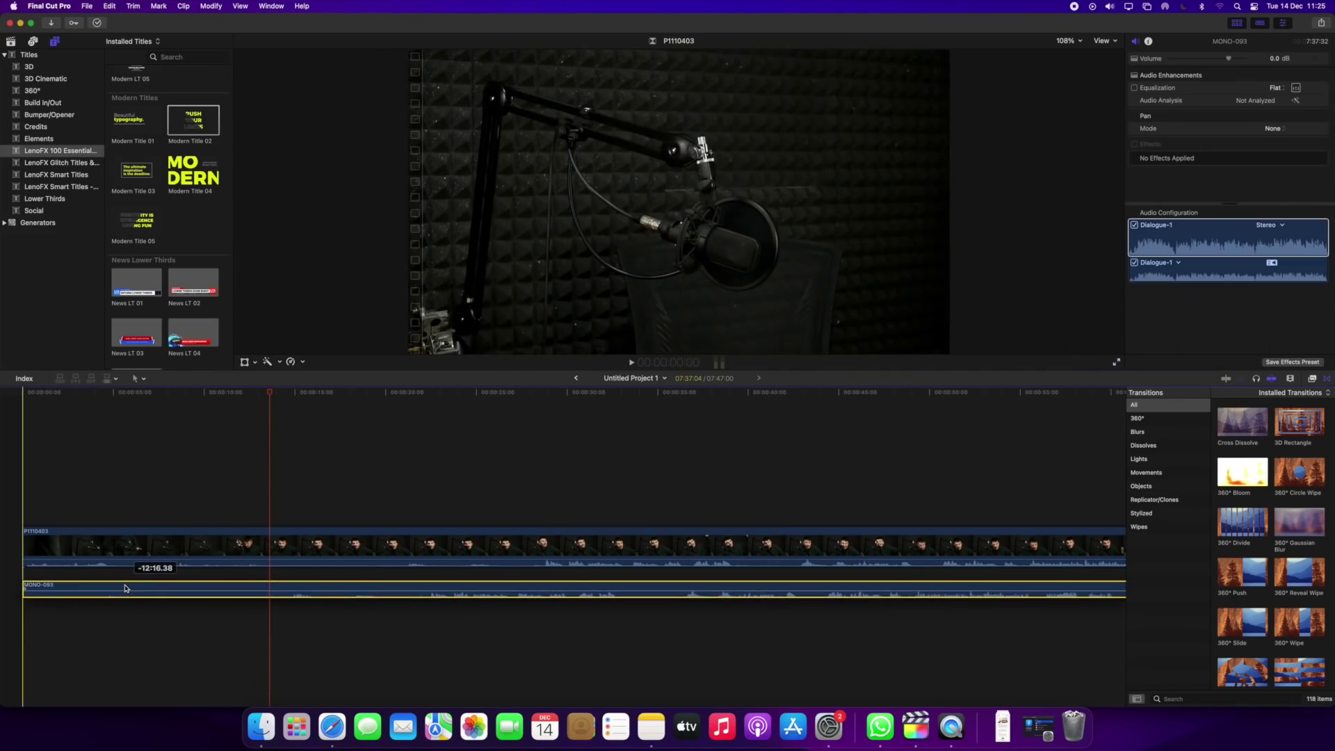
Step: Slide the MONO-093 audio clip later so it sits beneath the P1110403 video
{"action": "left_click", "coordinate": [530, 634]}
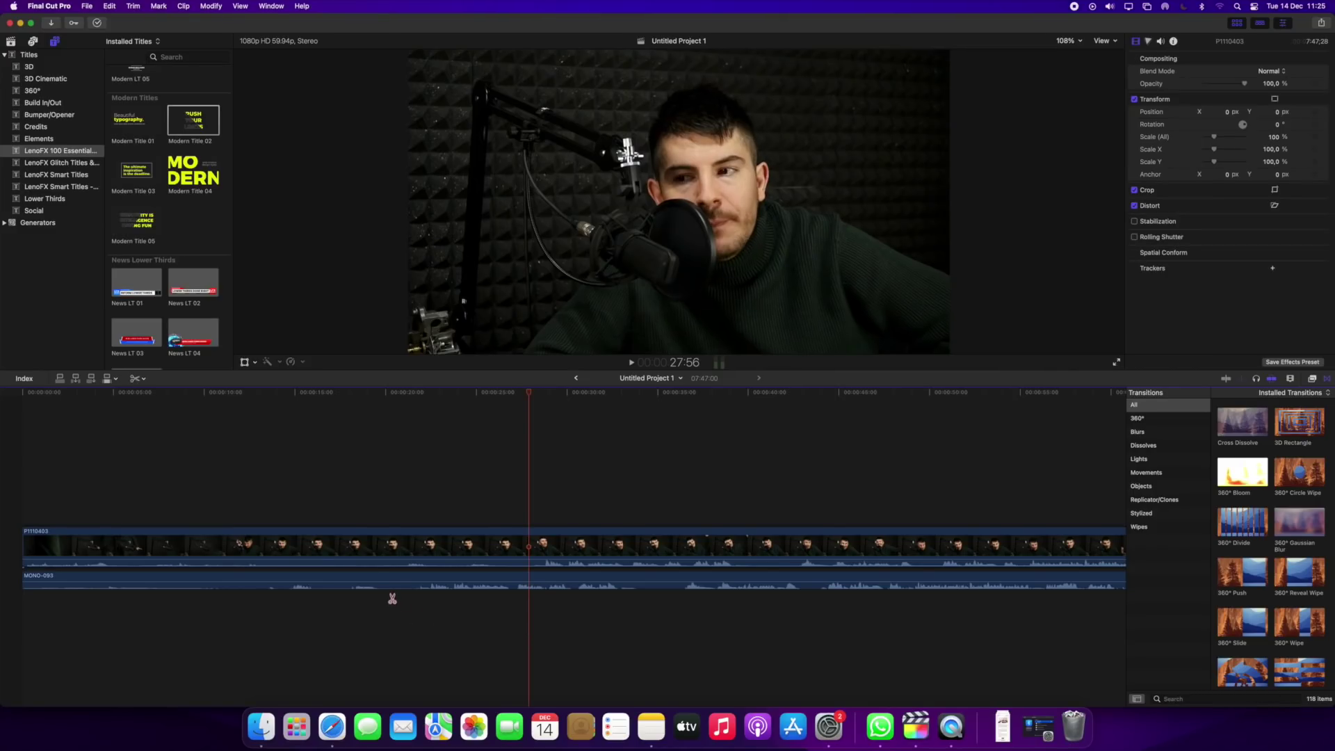
{"action": "left_click_drag", "start_coordinate": [343, 580], "coordinate": [496, 589]}
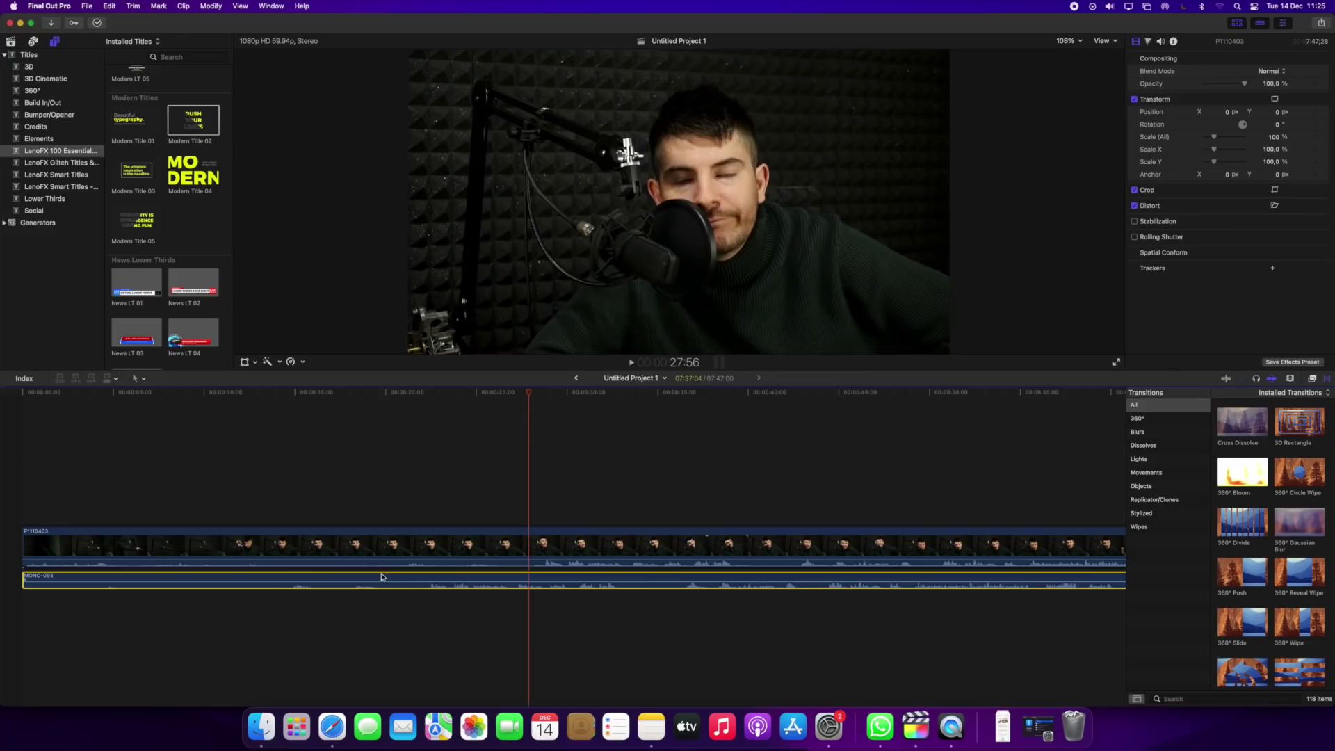
Step: Nudge the MONO-093 audio clip along the timeline until it syncs with the P1110403 video
{"action": "left_click", "coordinate": [500, 626]}
{"action": "left_click_drag", "start_coordinate": [596, 577], "coordinate": [596, 578]}
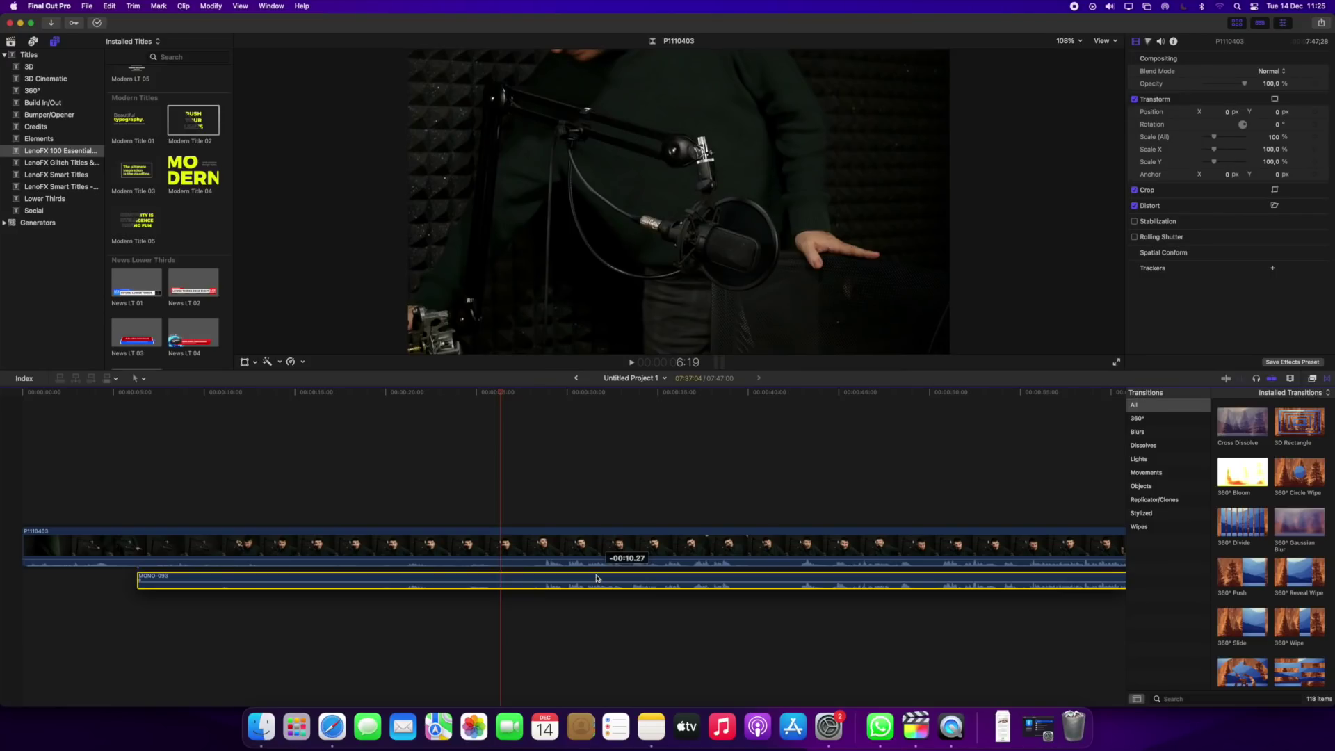
{"action": "left_click_drag", "start_coordinate": [596, 577], "coordinate": [596, 578]}
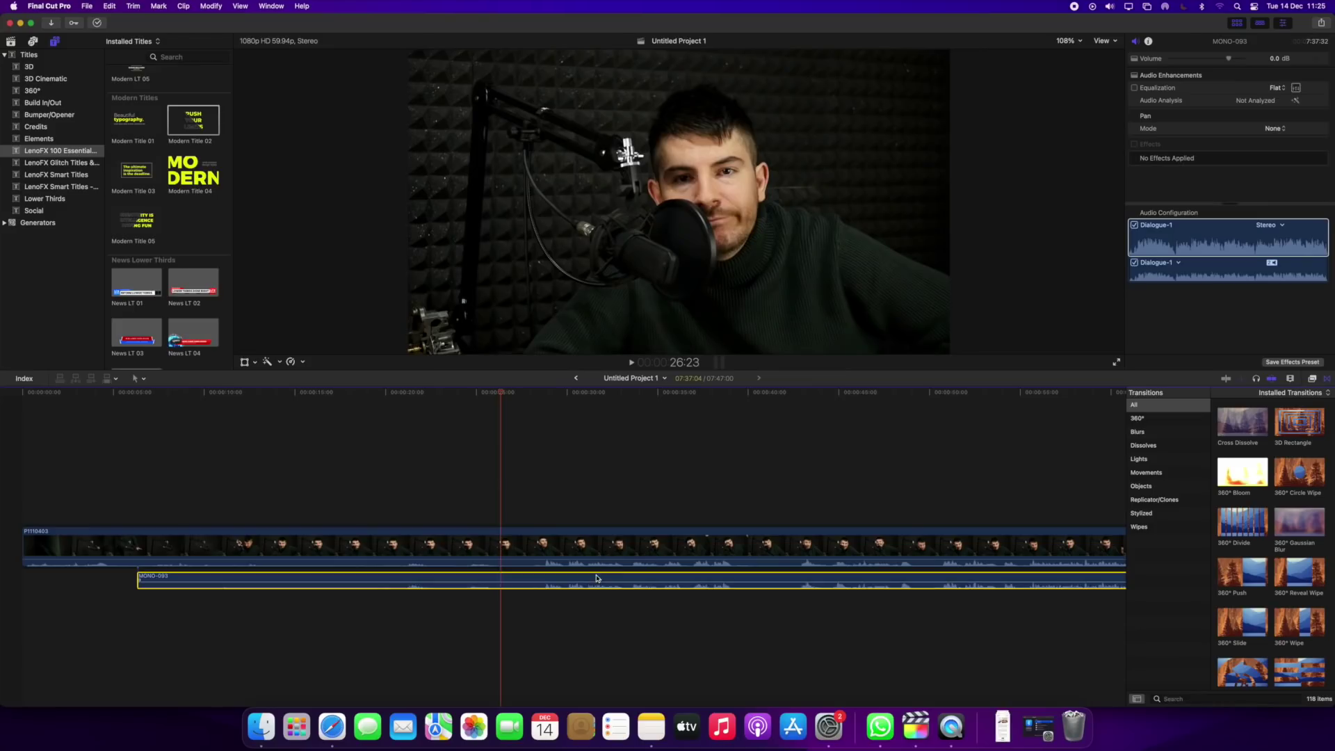
{"action": "left_click", "coordinate": [593, 598]}
Step: Combine both timeline clips into a compound clip named MAIN_CLIP
{"action": "key", "text": "super+a"}
{"action": "right_click", "coordinate": [578, 476]}
{"action": "left_click", "coordinate": [612, 482]}
{"action": "type", "text": "M"}
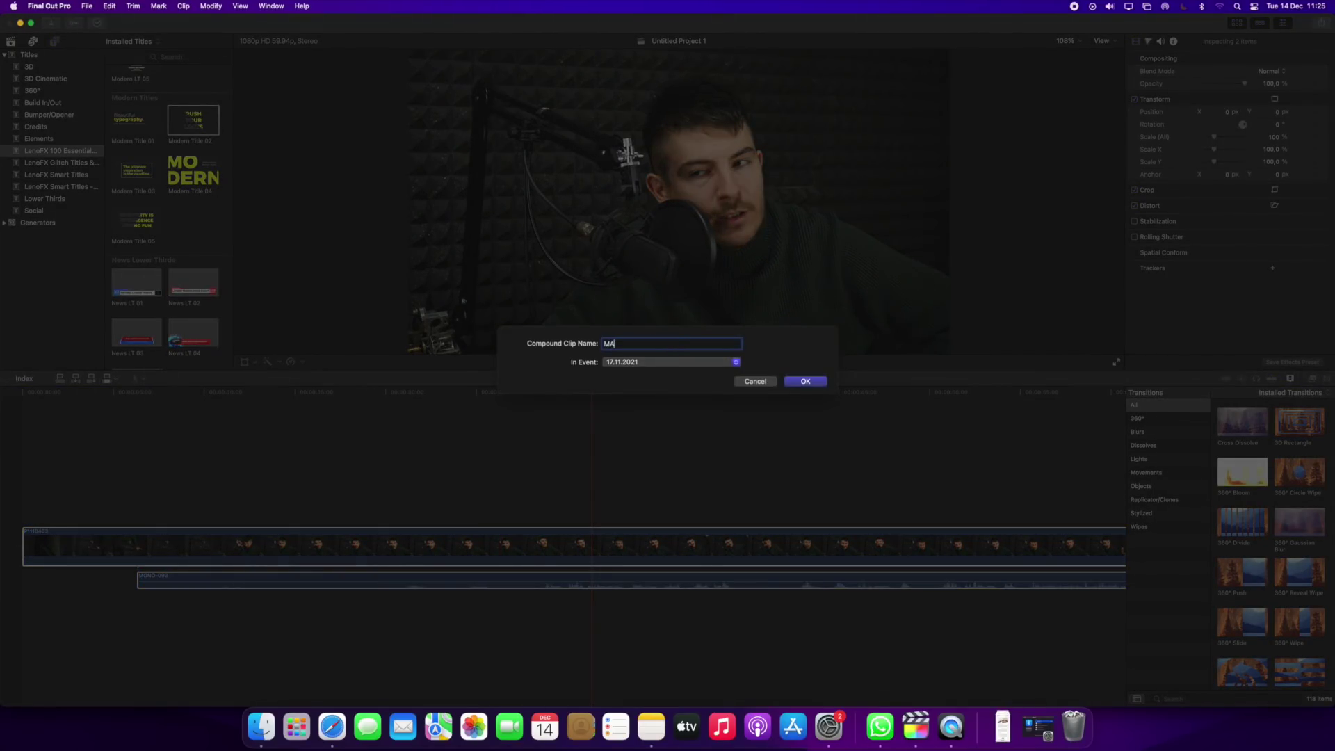
{"action": "key", "text": "Return"}
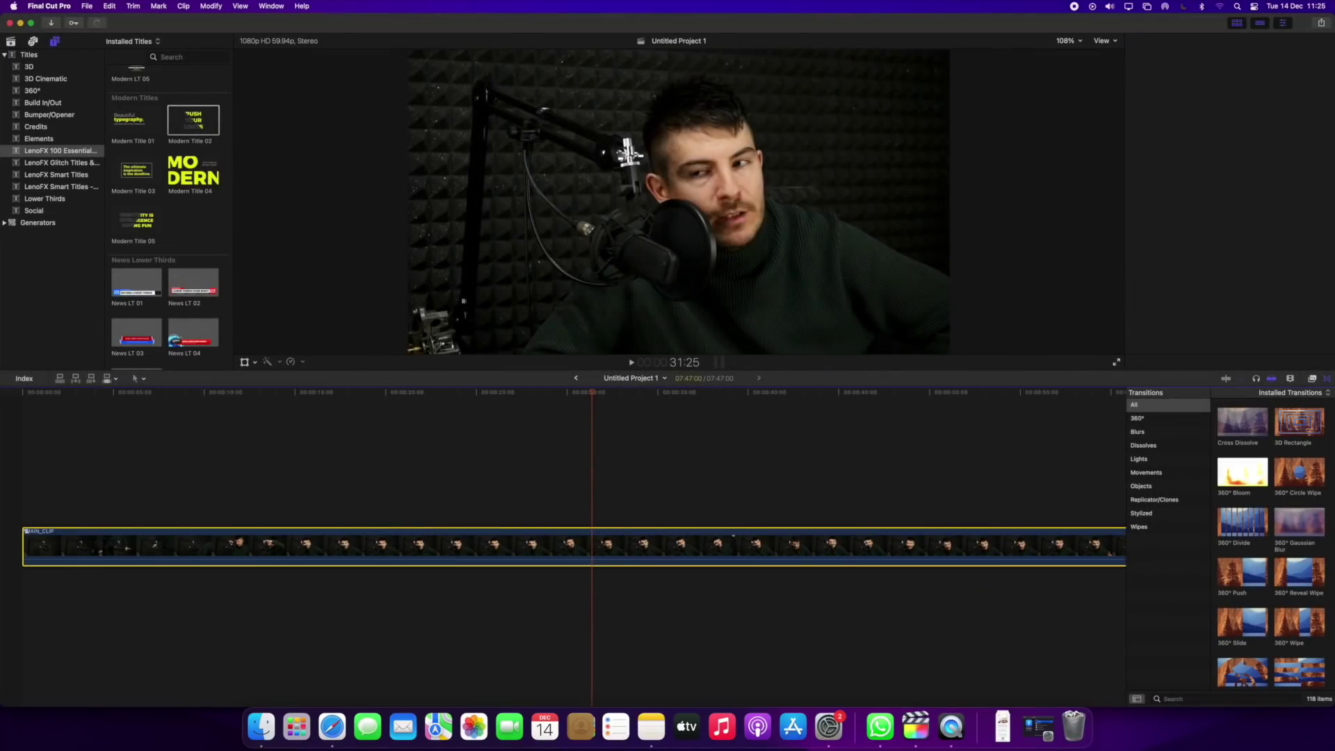
Step: Show MAIN_CLIP in the Inspector and split off its first 14 seconds
{"action": "key", "text": "super+4"}
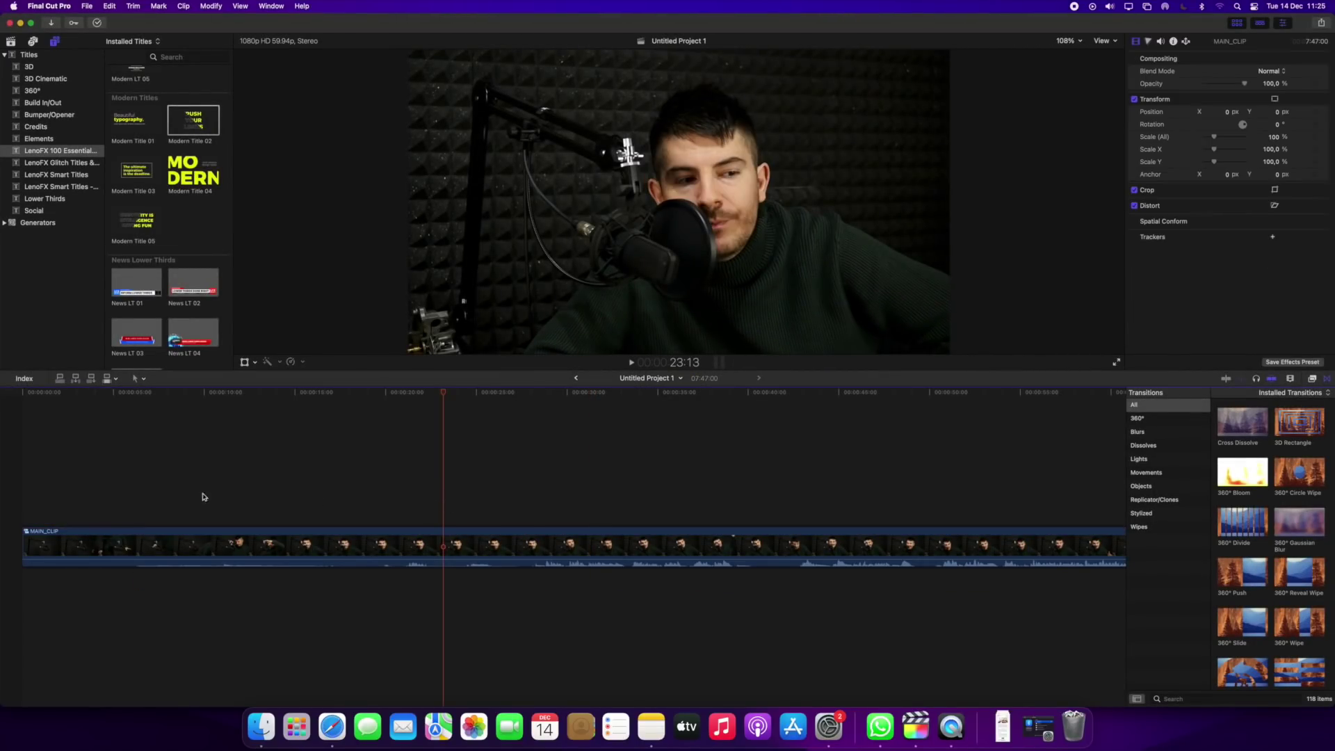
{"action": "left_click", "coordinate": [26, 404]}
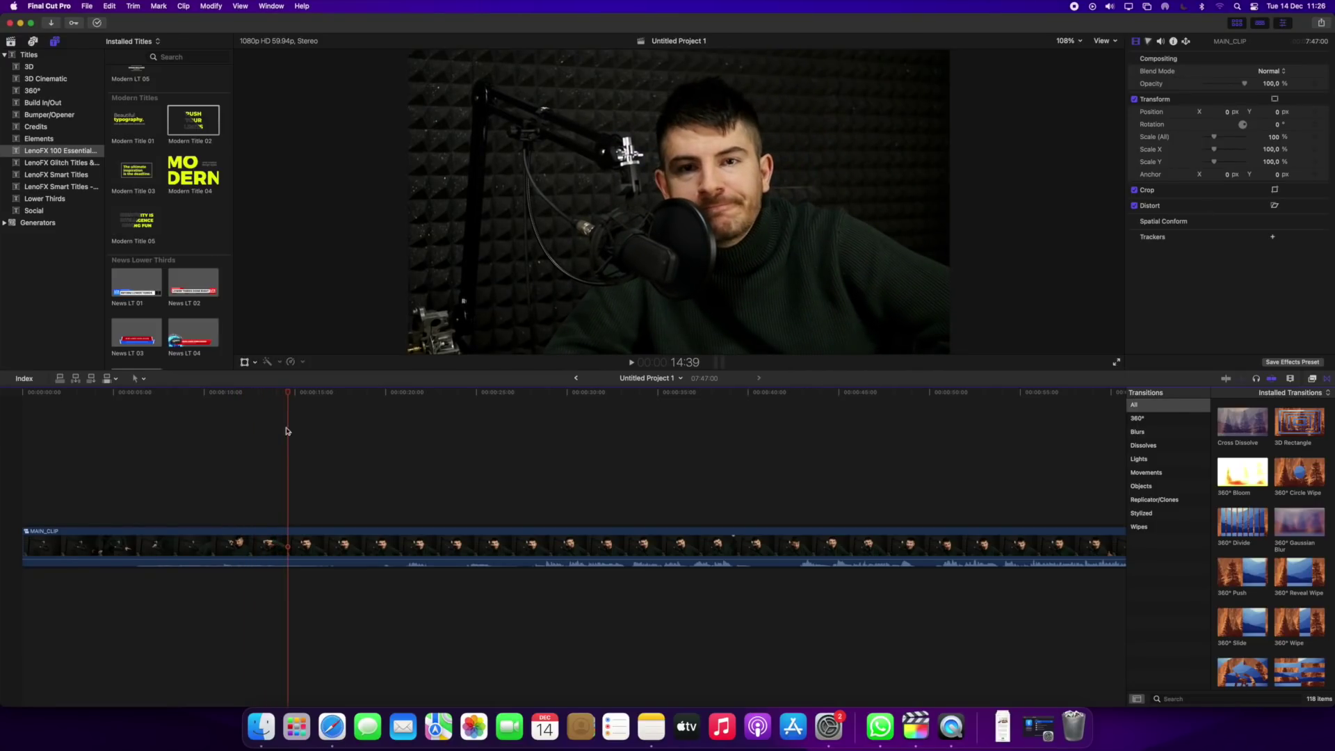
{"action": "left_click", "coordinate": [290, 543]}
{"action": "left_click", "coordinate": [256, 546]}
Step: Delete the opening 14-second piece and a tiny fragment after it, closing the gaps
{"action": "key", "text": "Delete"}
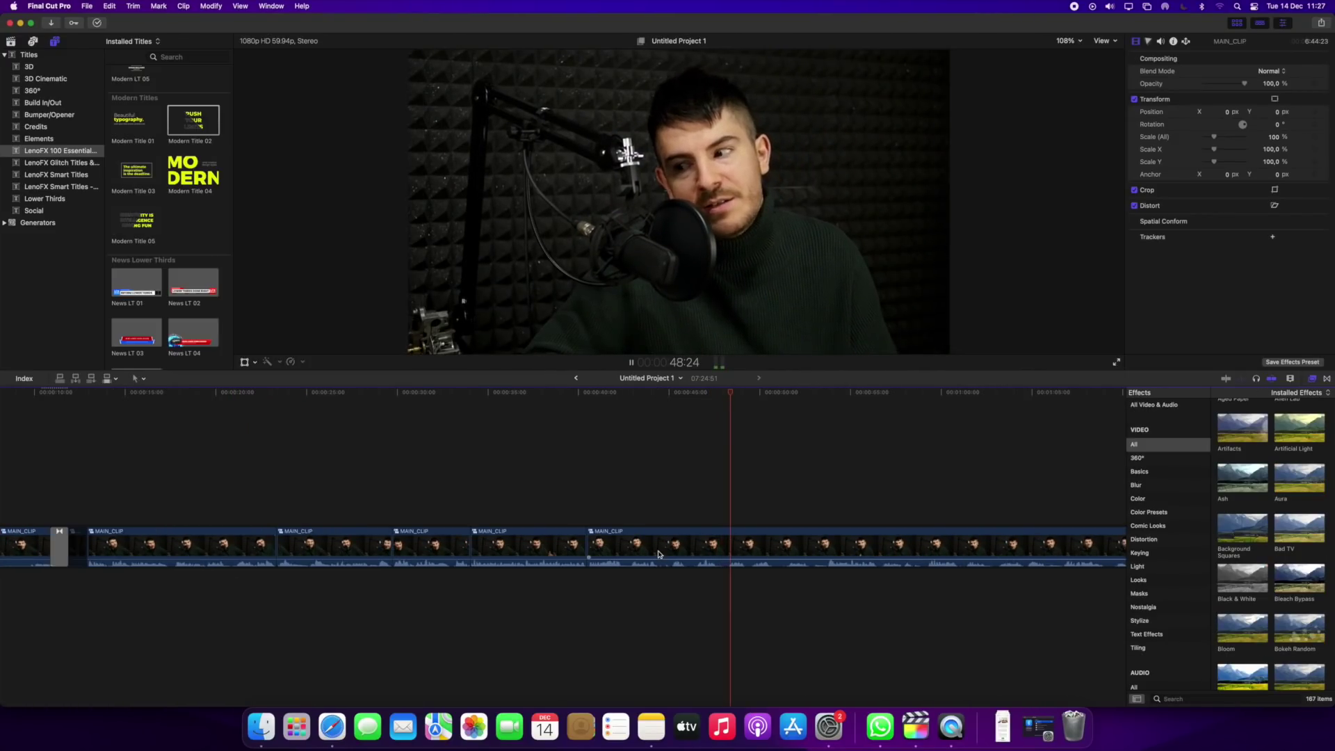
{"action": "key", "text": "super+b"}
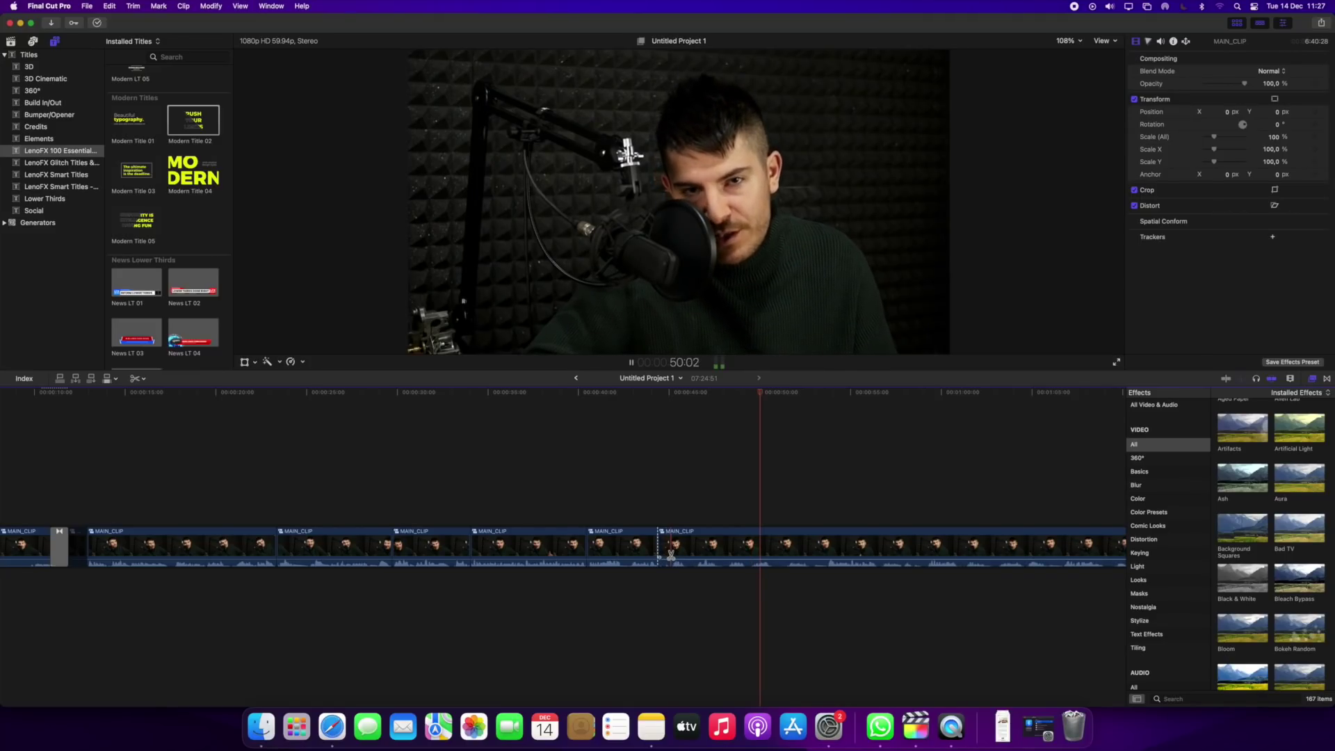
{"action": "key", "text": "super+b"}
{"action": "left_click", "coordinate": [667, 547]}
{"action": "key", "text": "Delete"}
{"action": "left_click", "coordinate": [648, 514]}
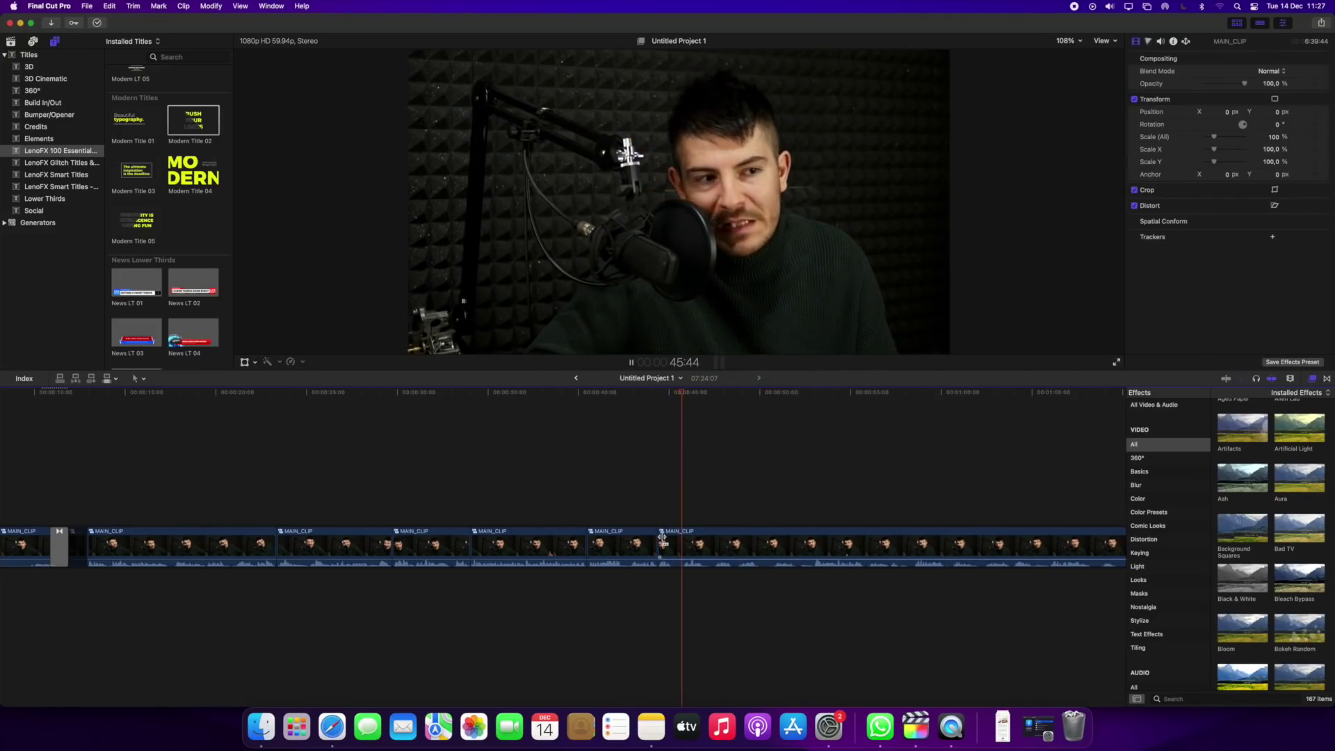
Step: Blade at a speech pause, remove the short piece, and keep reviewing playback
{"action": "left_click", "coordinate": [704, 554]}
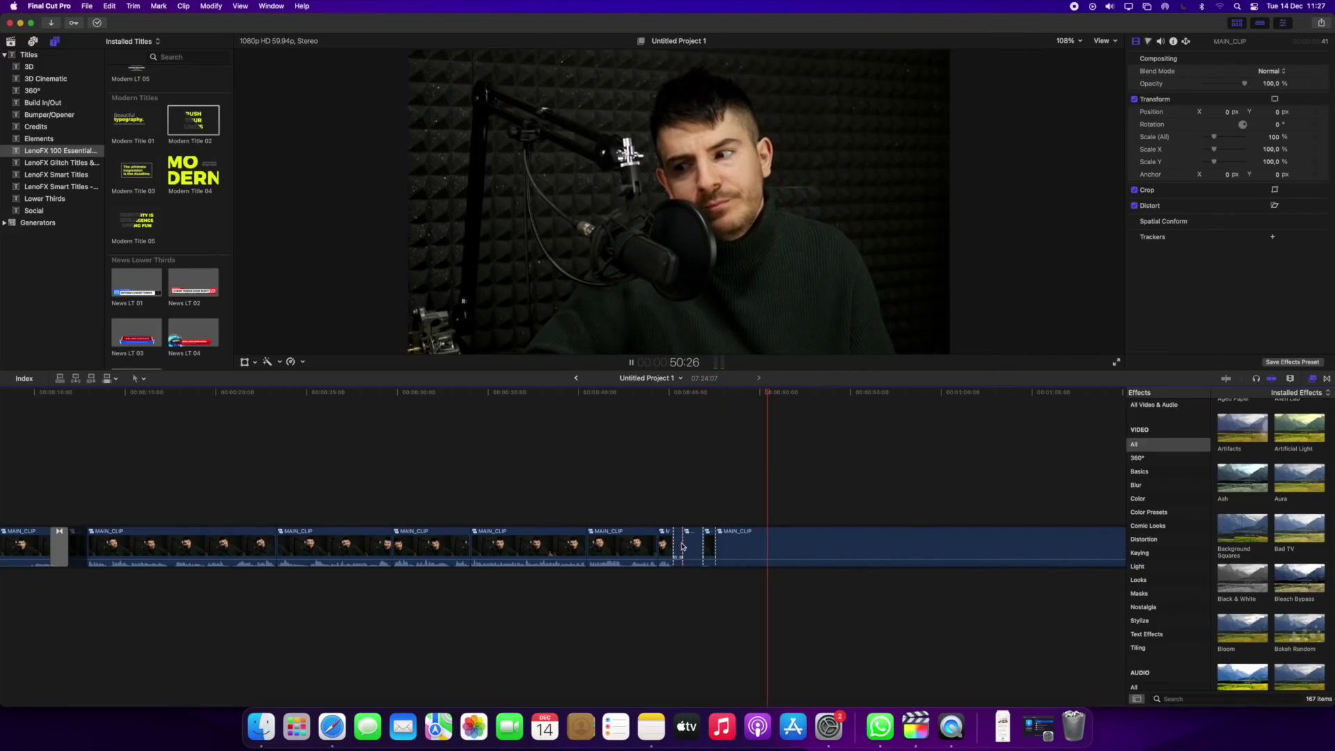
{"action": "key", "text": "a"}
{"action": "left_click", "coordinate": [680, 545]}
{"action": "key", "text": "space"}
{"action": "key", "text": "Delete"}
{"action": "key", "text": "space"}
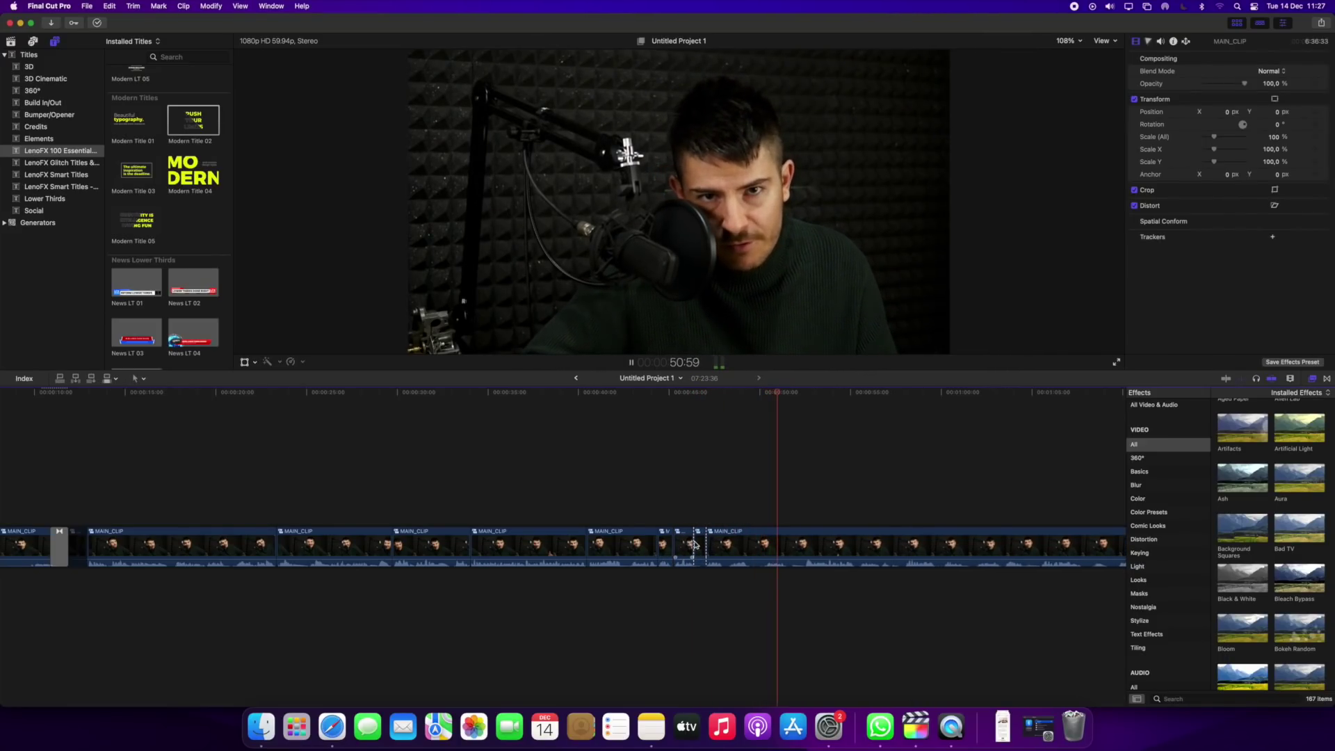
{"action": "left_click", "coordinate": [699, 546]}
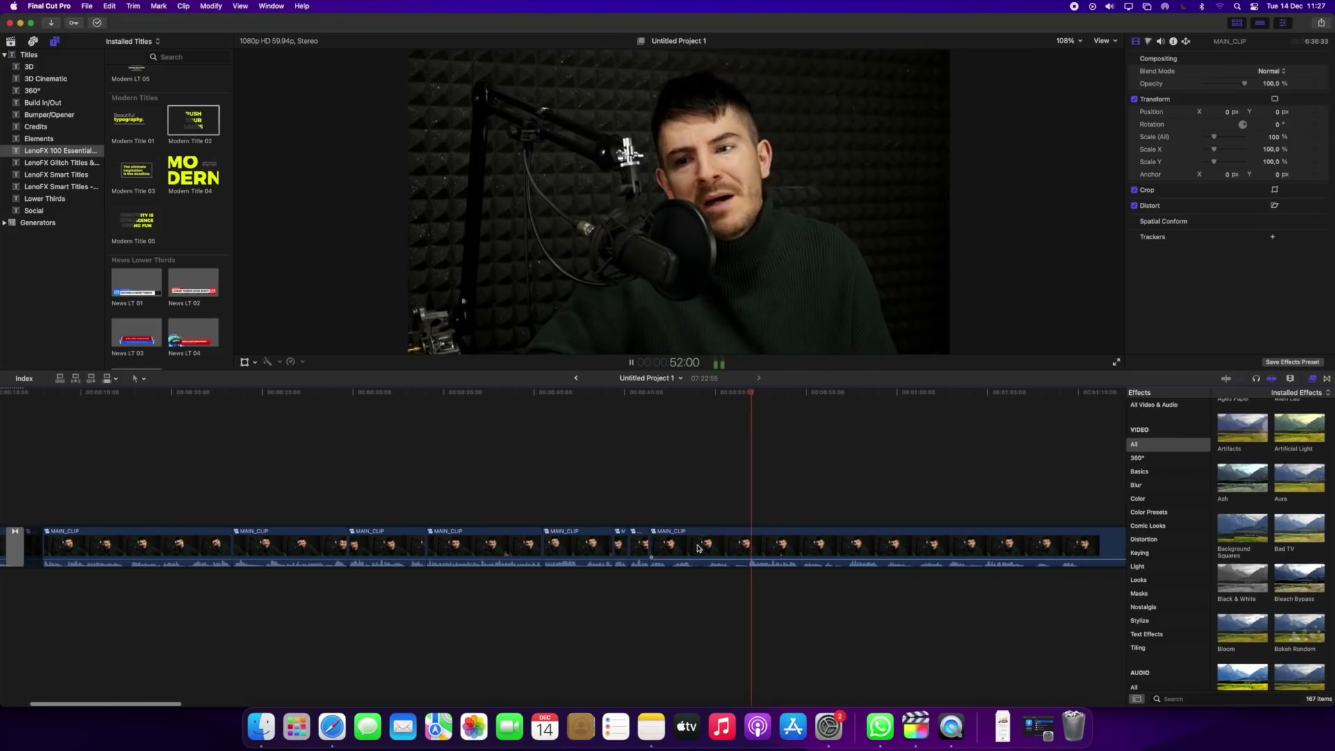
{"action": "key", "text": "space"}
{"action": "left_click", "coordinate": [705, 545]}
{"action": "scroll", "coordinate": [704, 542], "scroll_direction": "right", "scroll_amount": 3}
Step: Cut out two short pieces at the next pause, including a 45-frame fragment
{"action": "key", "text": "b"}
{"action": "left_click", "coordinate": [625, 549]}
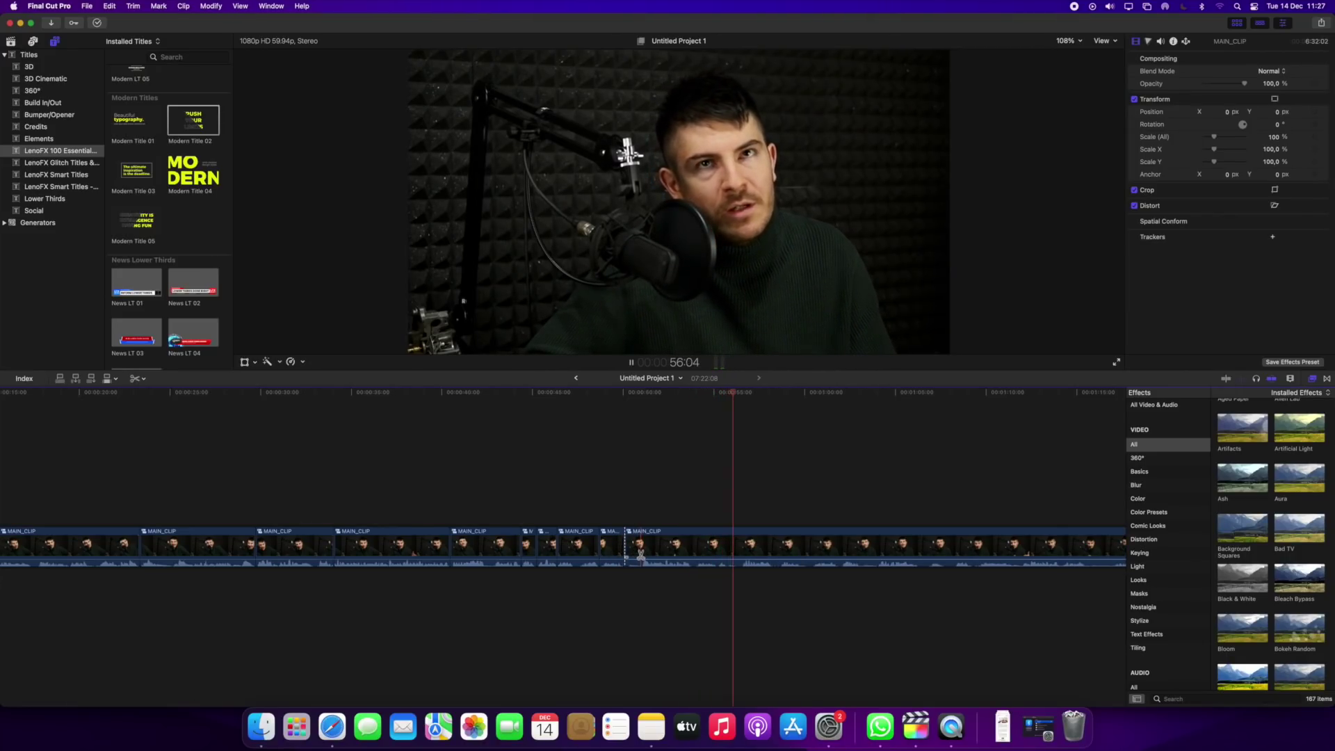
{"action": "left_click", "coordinate": [640, 554]}
{"action": "key", "text": "a"}
{"action": "left_click", "coordinate": [633, 549]}
{"action": "key", "text": "Delete"}
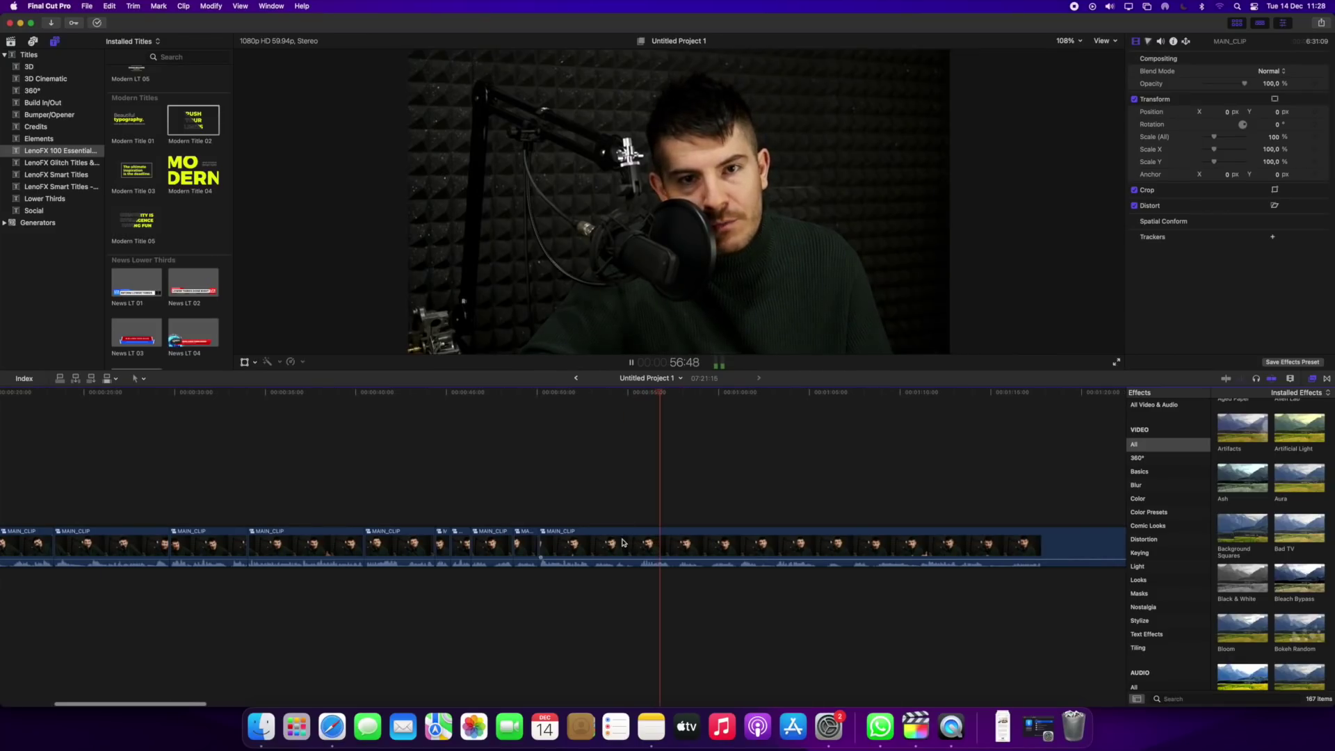
{"action": "left_click", "coordinate": [634, 546]}
{"action": "key", "text": "Delete"}
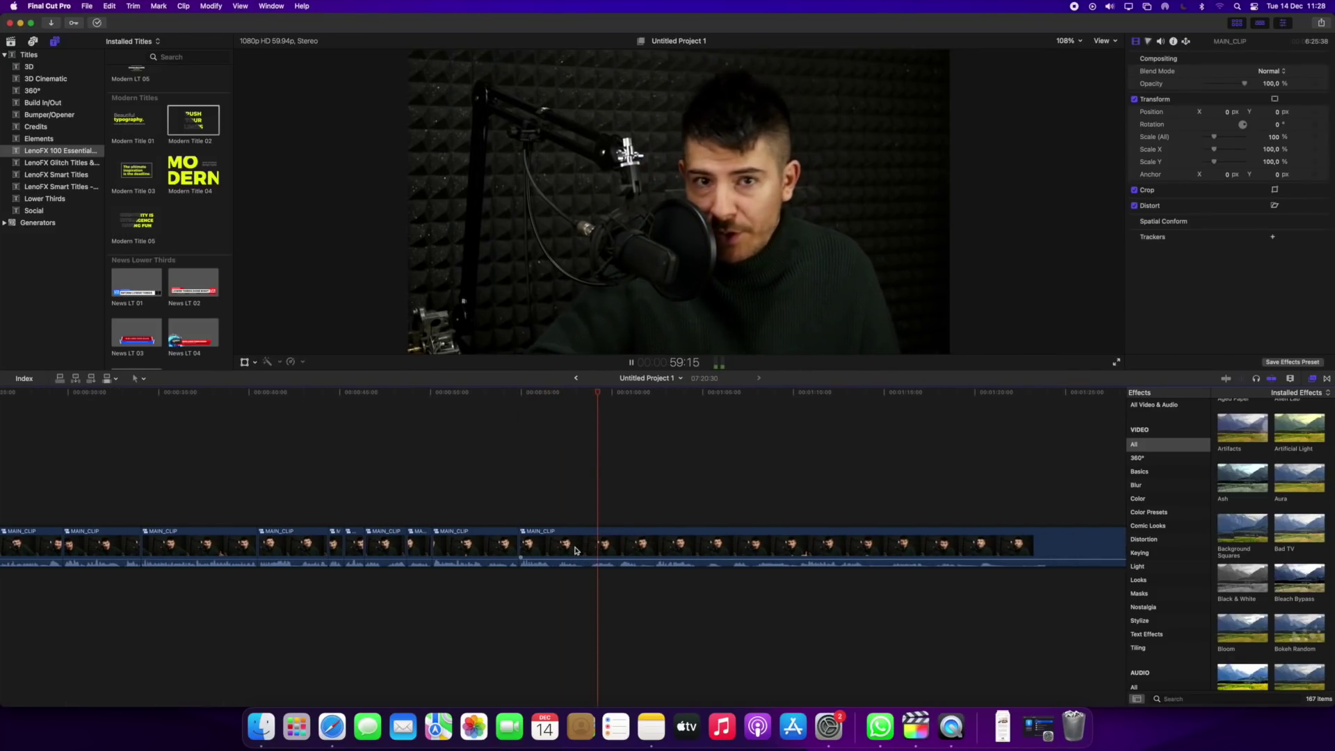
Step: Blade out and delete a 40-frame piece and another short unwanted piece
{"action": "key", "text": "b"}
{"action": "left_click", "coordinate": [578, 549]}
{"action": "left_click", "coordinate": [590, 549]}
{"action": "key", "text": "a"}
{"action": "left_click", "coordinate": [584, 543]}
{"action": "key", "text": "Delete"}
{"action": "key", "text": "b"}
{"action": "left_click", "coordinate": [584, 549]}
{"action": "left_click", "coordinate": [601, 551]}
{"action": "key", "text": "a"}
{"action": "left_click", "coordinate": [593, 548]}
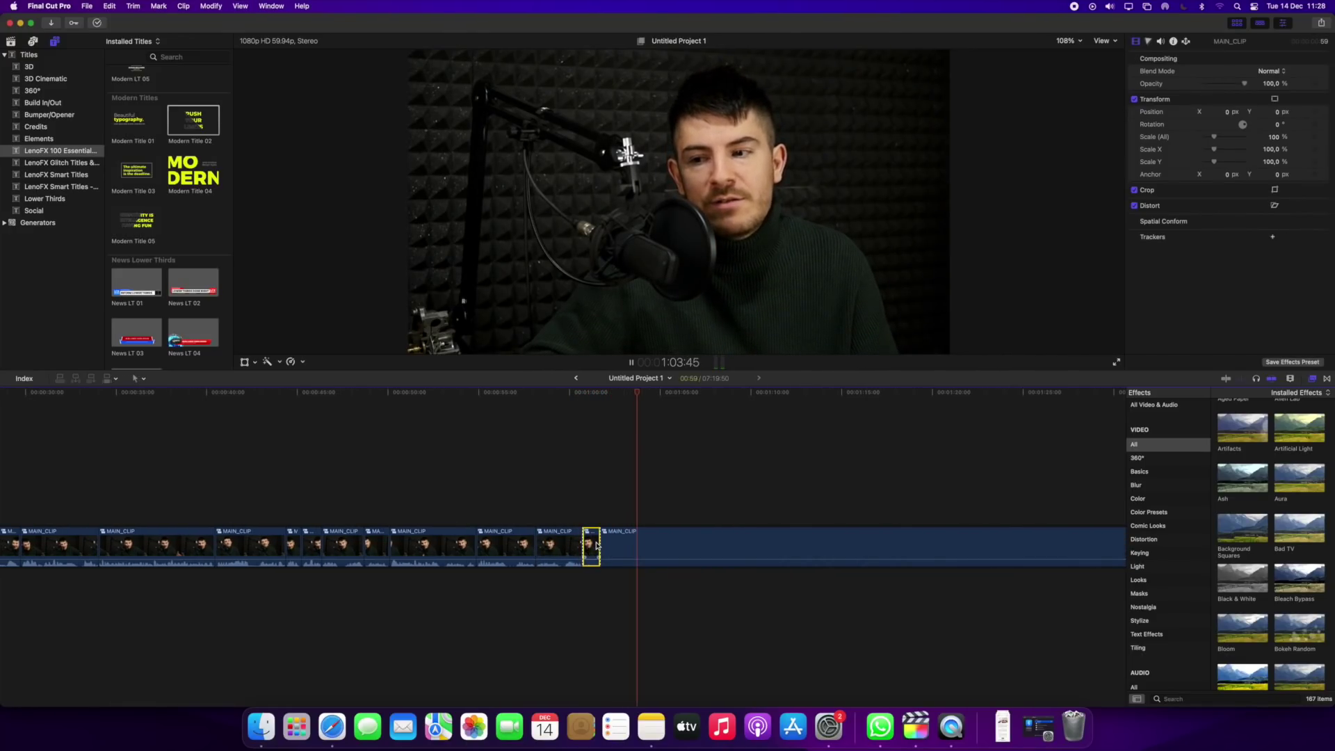
{"action": "key", "text": "Delete"}
Step: Remove another short unwanted bit between two cuts and replay just after the edit
{"action": "key", "text": "b"}
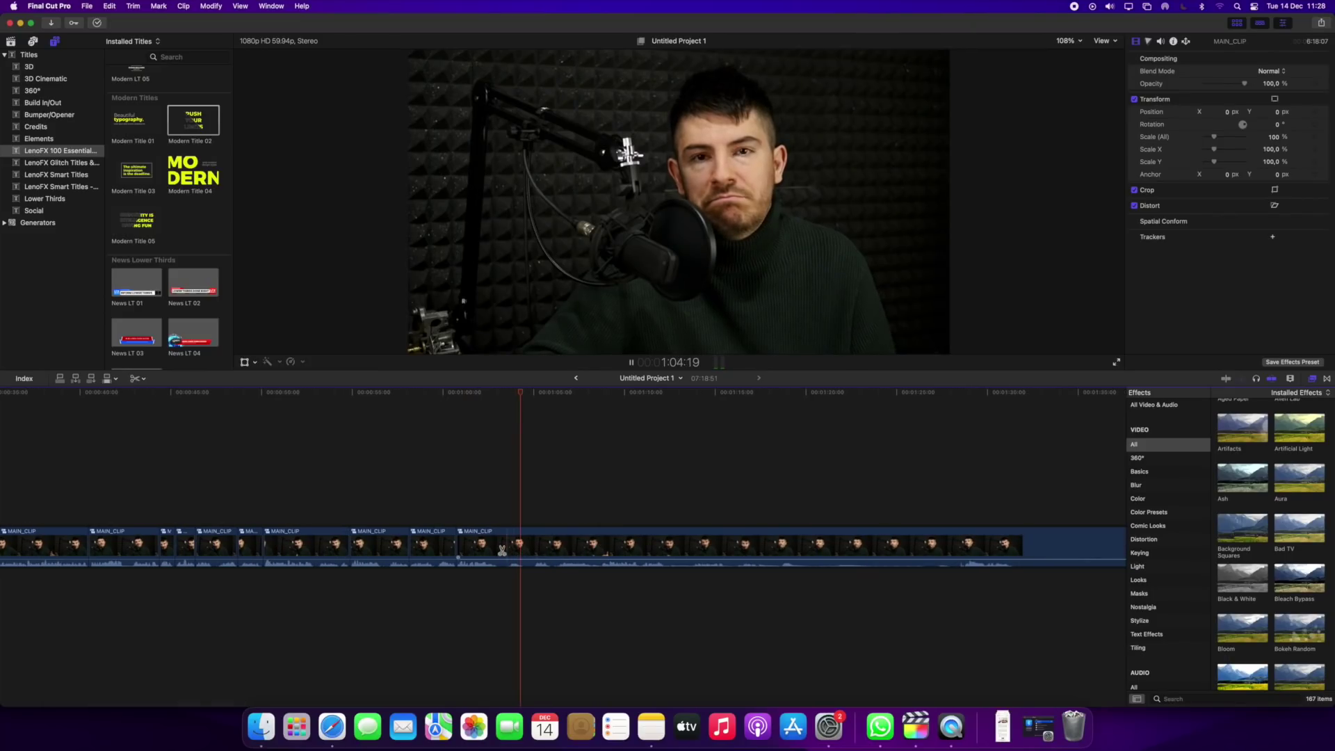
{"action": "left_click", "coordinate": [498, 551]}
{"action": "left_click", "coordinate": [510, 549]}
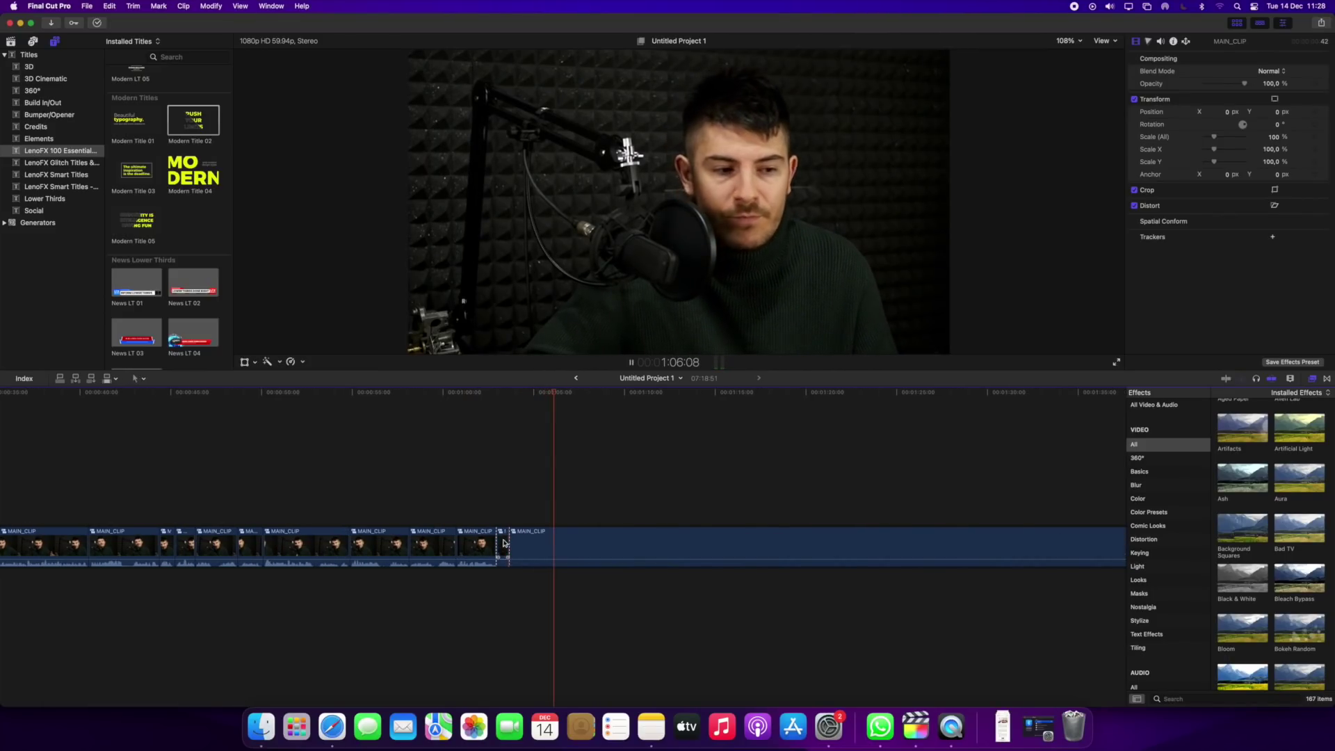
{"action": "key", "text": "a"}
{"action": "left_click", "coordinate": [504, 543]}
{"action": "key", "text": "space"}
{"action": "key", "text": "Delete"}
{"action": "key", "text": "space"}
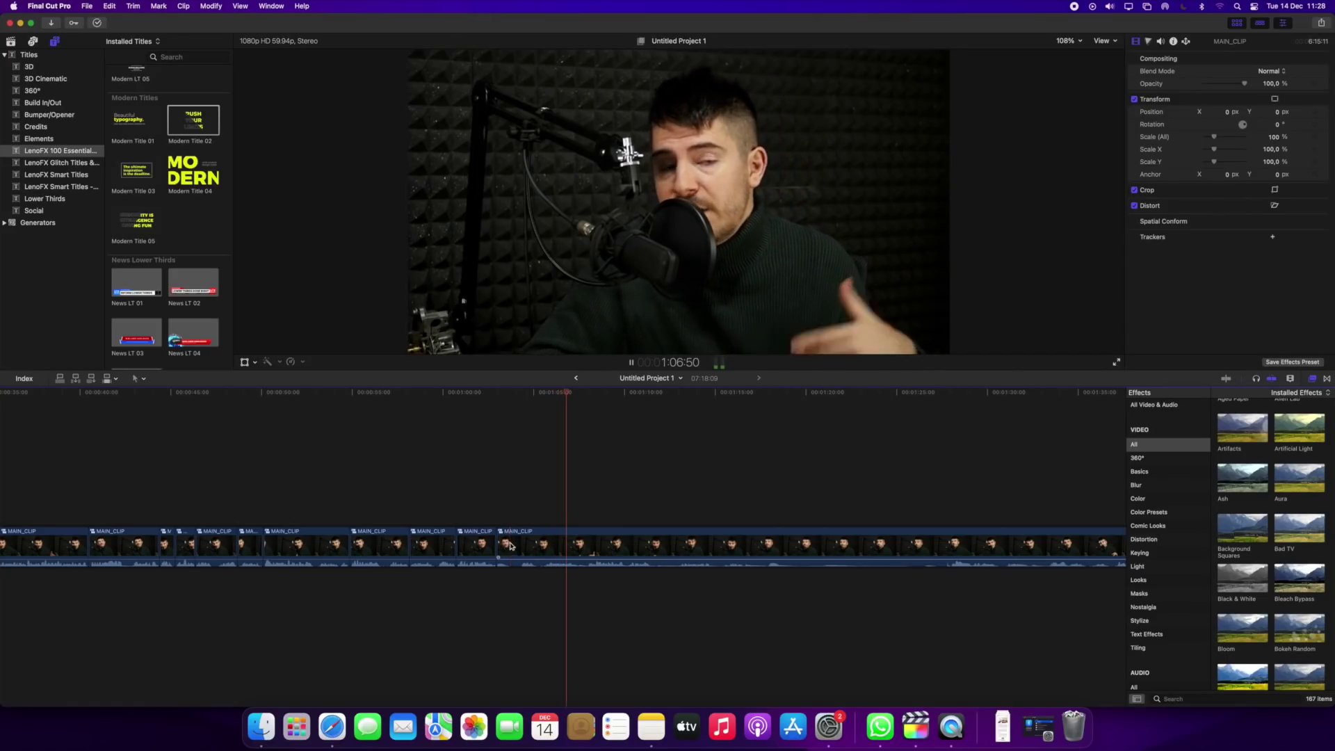
{"action": "left_click", "coordinate": [472, 487]}
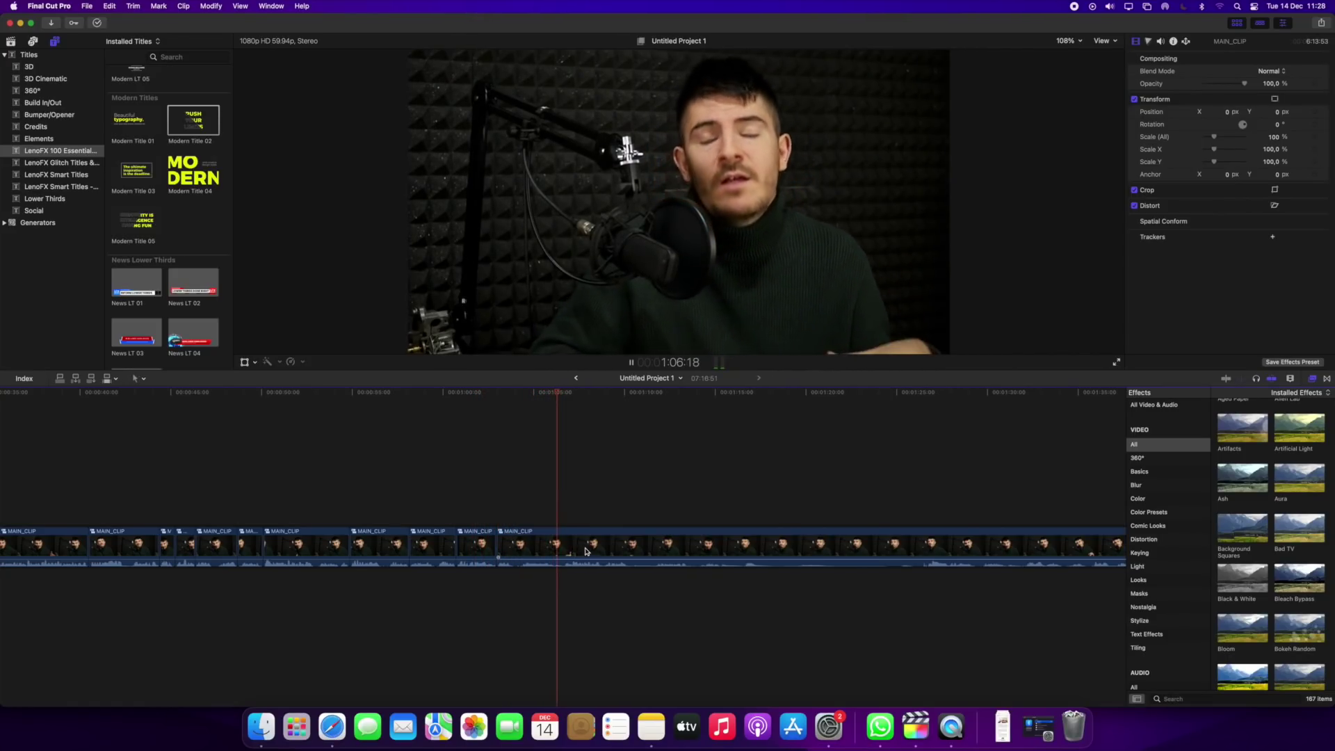
Step: Split at the next pause and delete the short unwanted piece ending there
{"action": "key", "text": "b"}
{"action": "left_click", "coordinate": [629, 557]}
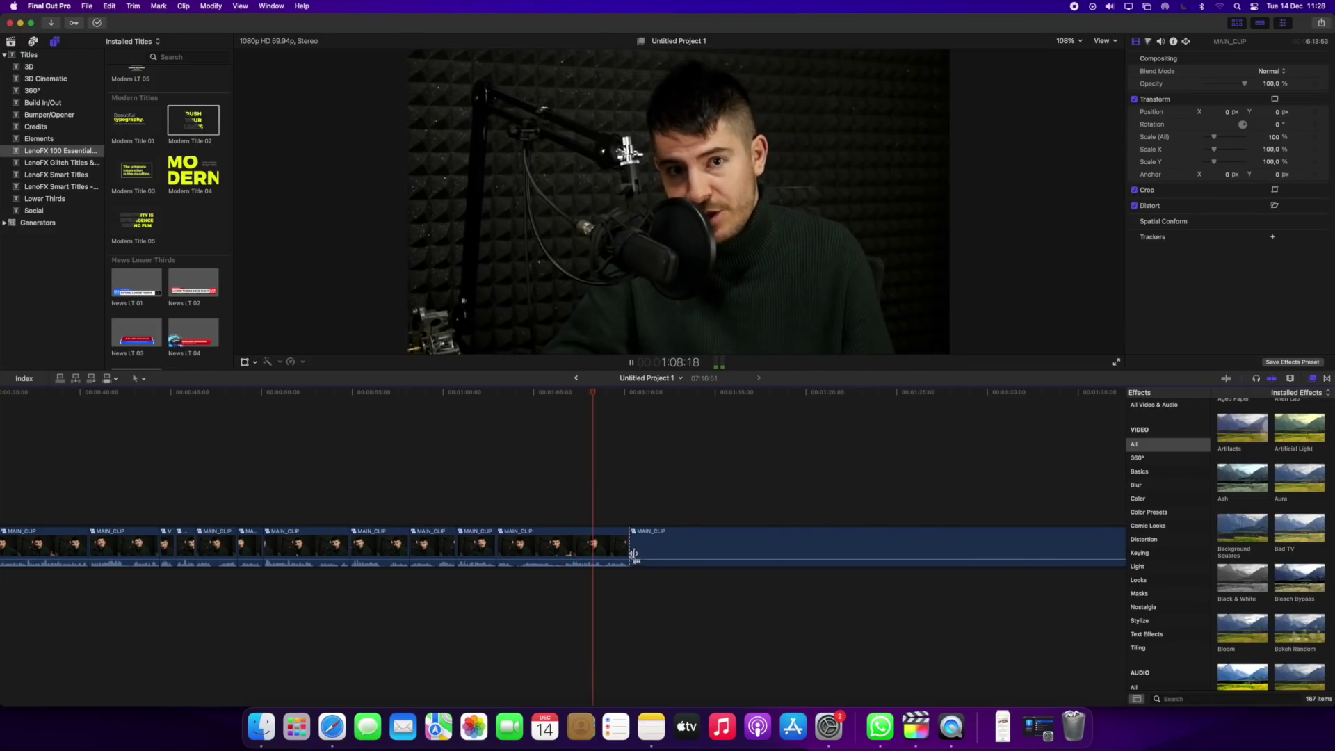
{"action": "key", "text": "a"}
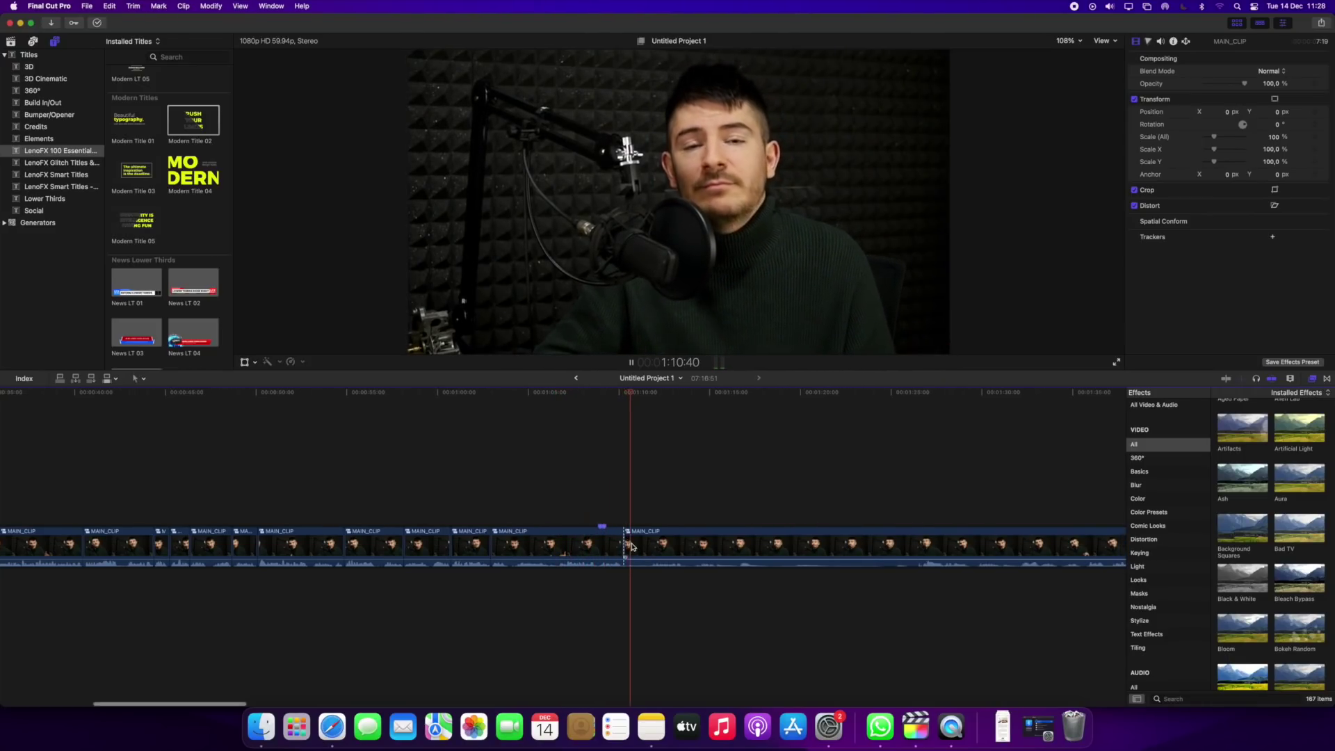
{"action": "key", "text": "b"}
{"action": "left_click", "coordinate": [573, 554]}
{"action": "key", "text": "a"}
{"action": "left_click", "coordinate": [562, 546]}
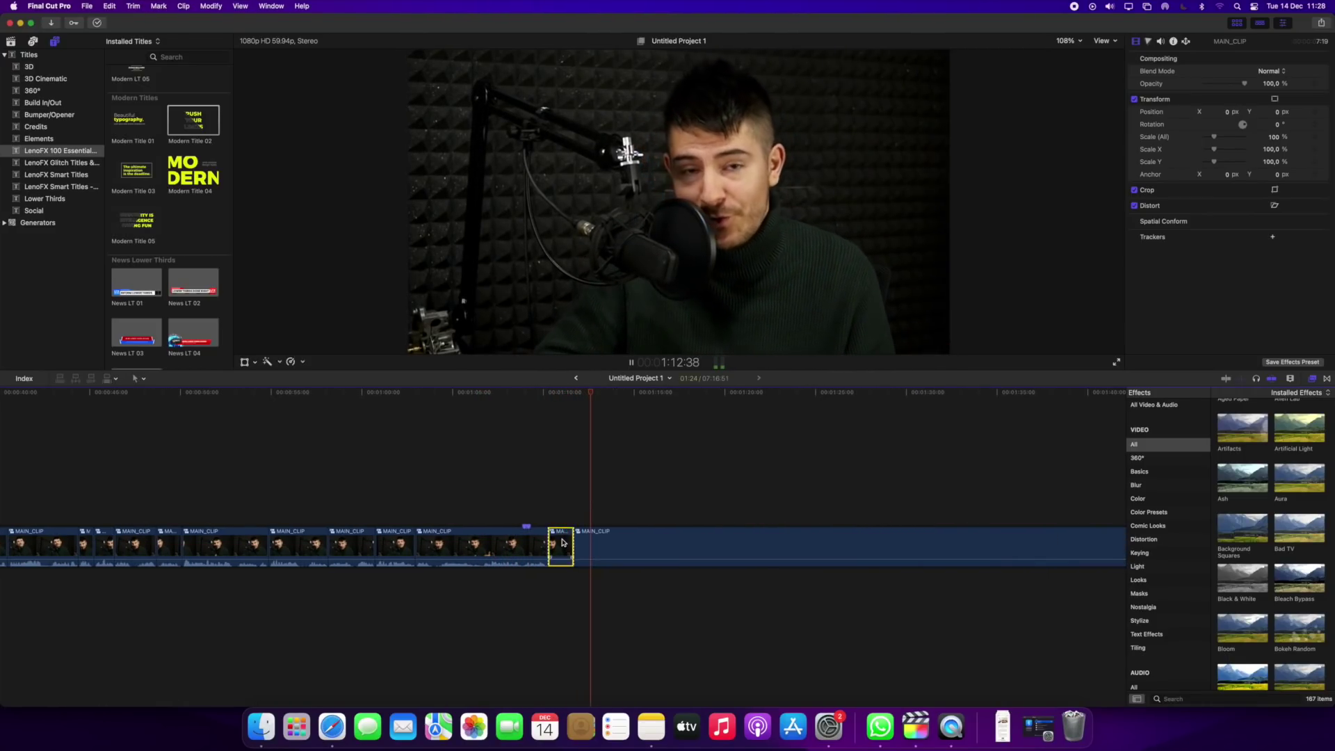
{"action": "key", "text": "Delete"}
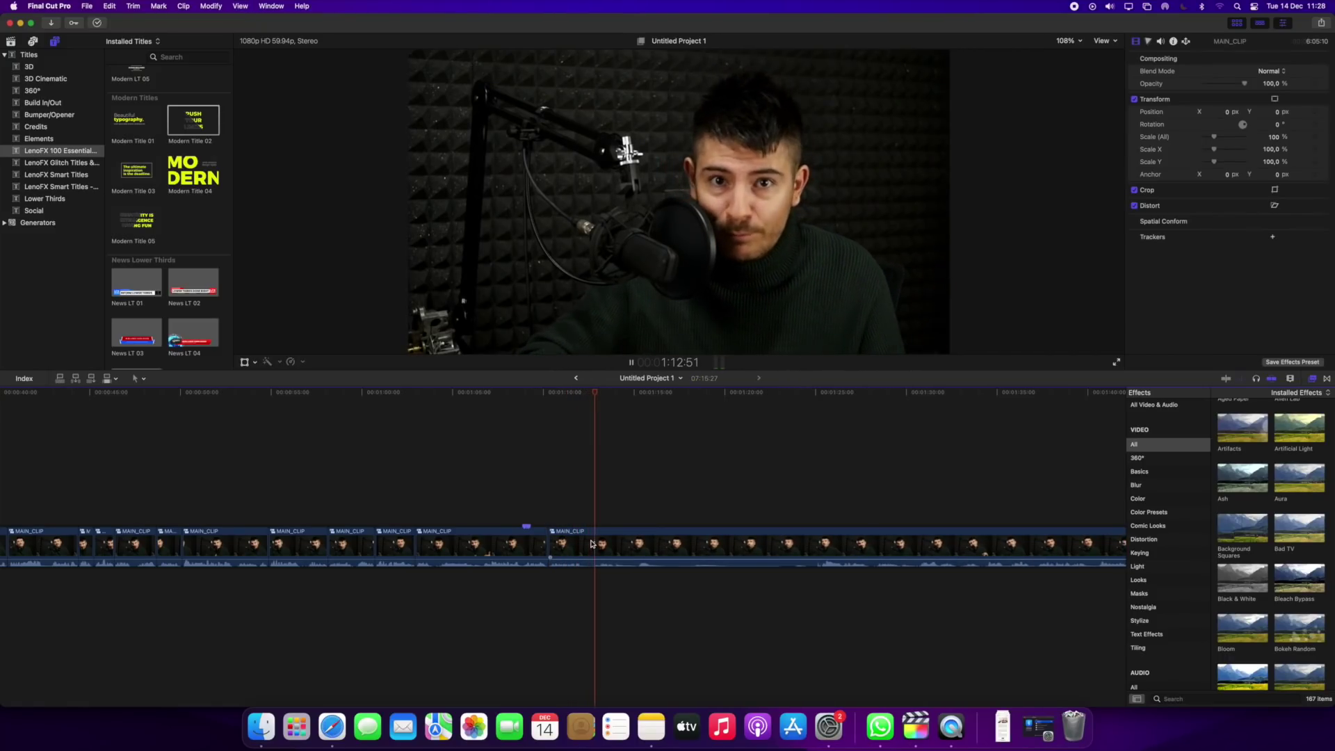
Step: Cut out the retake stretch and another unwanted stretch of the recording
{"action": "left_click", "coordinate": [616, 554]}
{"action": "key", "text": "a"}
{"action": "key", "text": "cmd+b"}
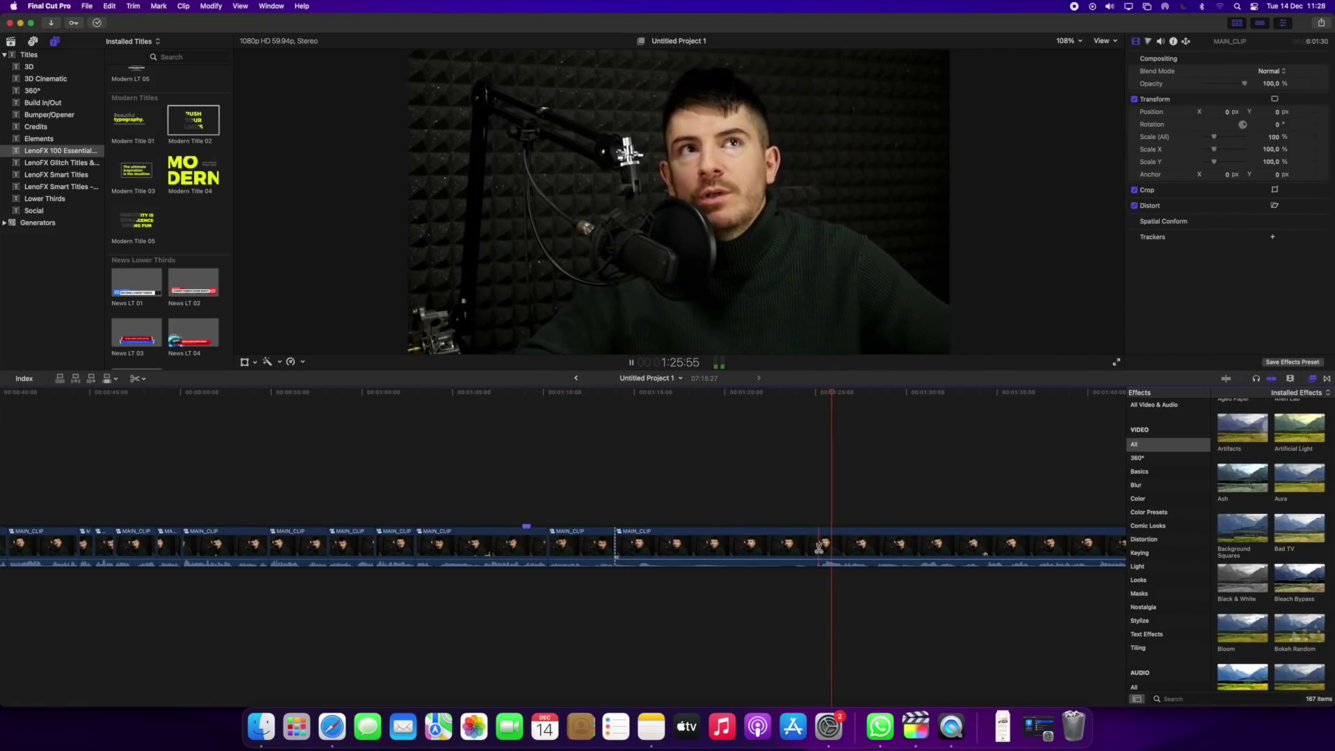
{"action": "left_click", "coordinate": [799, 544]}
{"action": "key", "text": "Delete"}
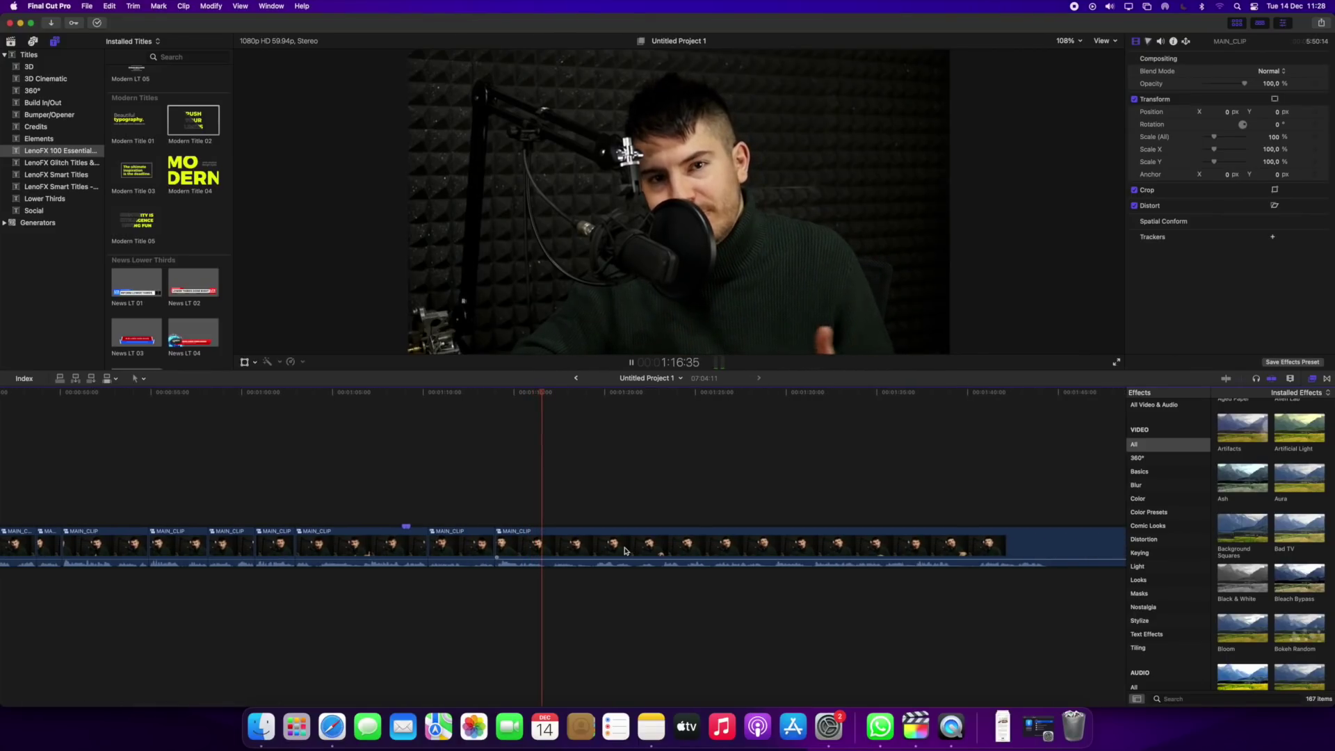
{"action": "left_click", "coordinate": [584, 549]}
{"action": "key", "text": "Delete"}
{"action": "key", "text": "space"}
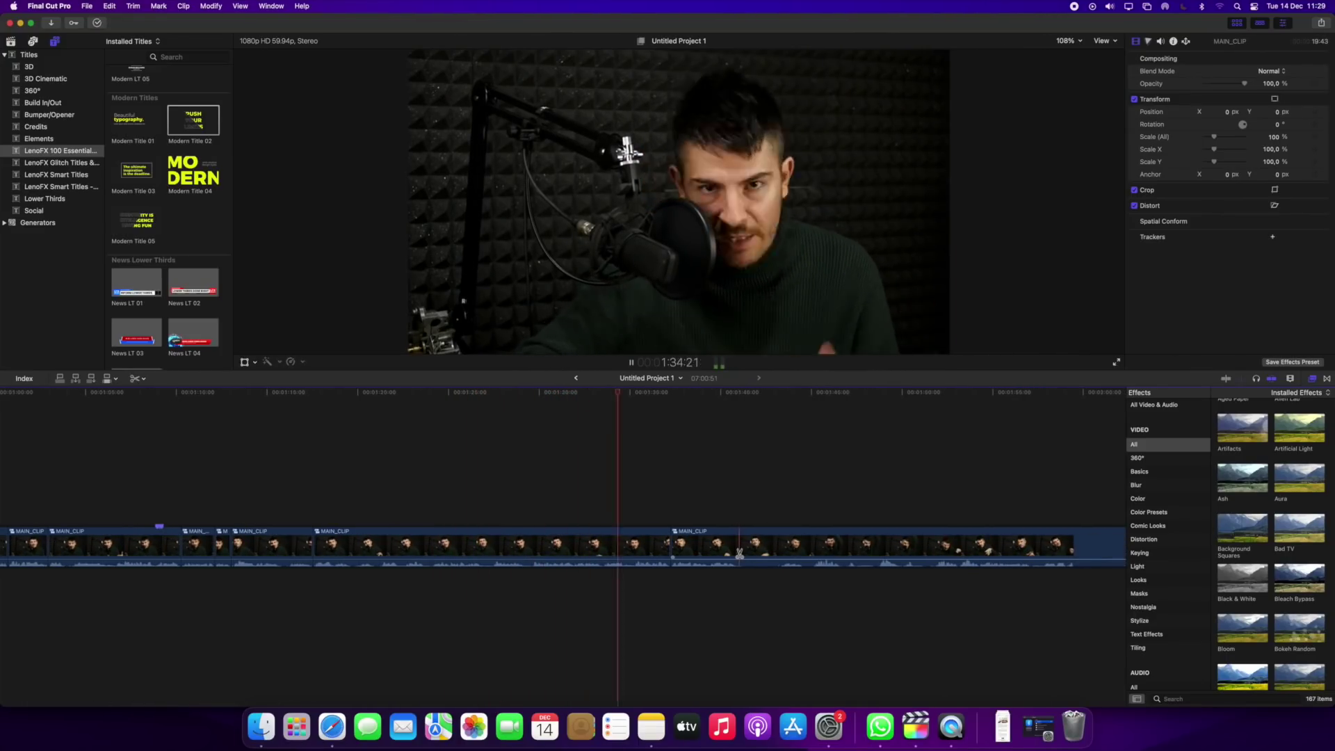
Step: Remove an unwanted bit and the short leftover piece after it
{"action": "key", "text": "b"}
{"action": "left_click", "coordinate": [731, 549]}
{"action": "key", "text": "a"}
{"action": "left_click", "coordinate": [673, 546]}
{"action": "key", "text": "Delete"}
{"action": "left_click", "coordinate": [900, 547]}
{"action": "key", "text": "Delete"}
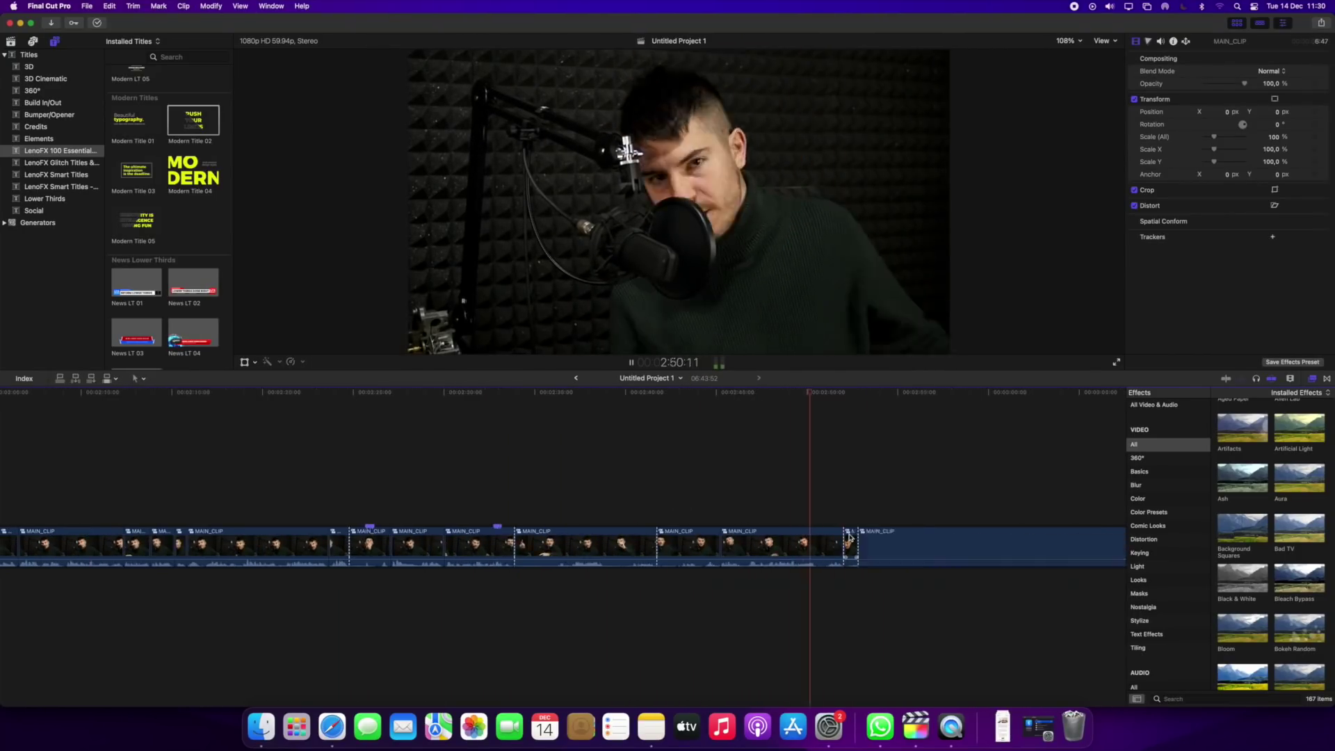
Step: Delete three more unwanted sections of the recording
{"action": "left_click", "coordinate": [904, 545]}
{"action": "key", "text": "Delete"}
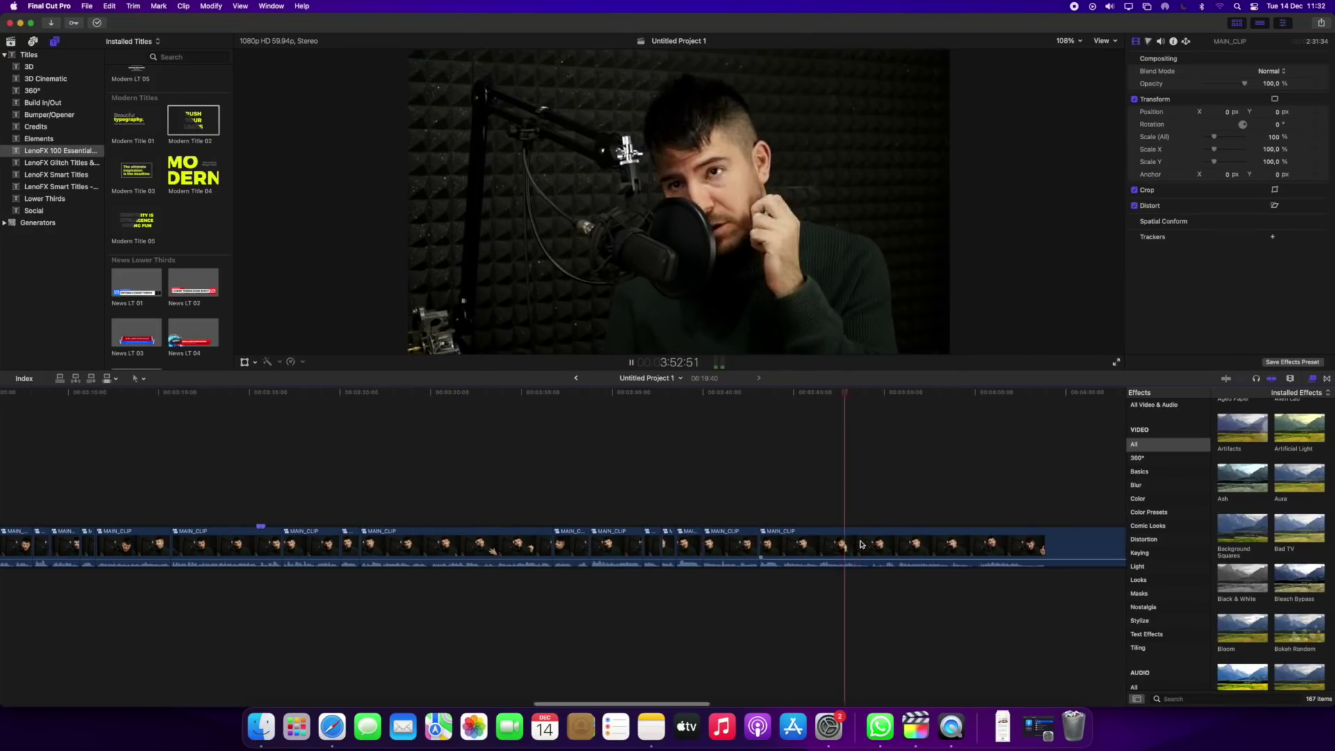
{"action": "left_click", "coordinate": [897, 547]}
{"action": "key", "text": "Delete"}
{"action": "left_click", "coordinate": [897, 547]}
{"action": "key", "text": "Delete"}
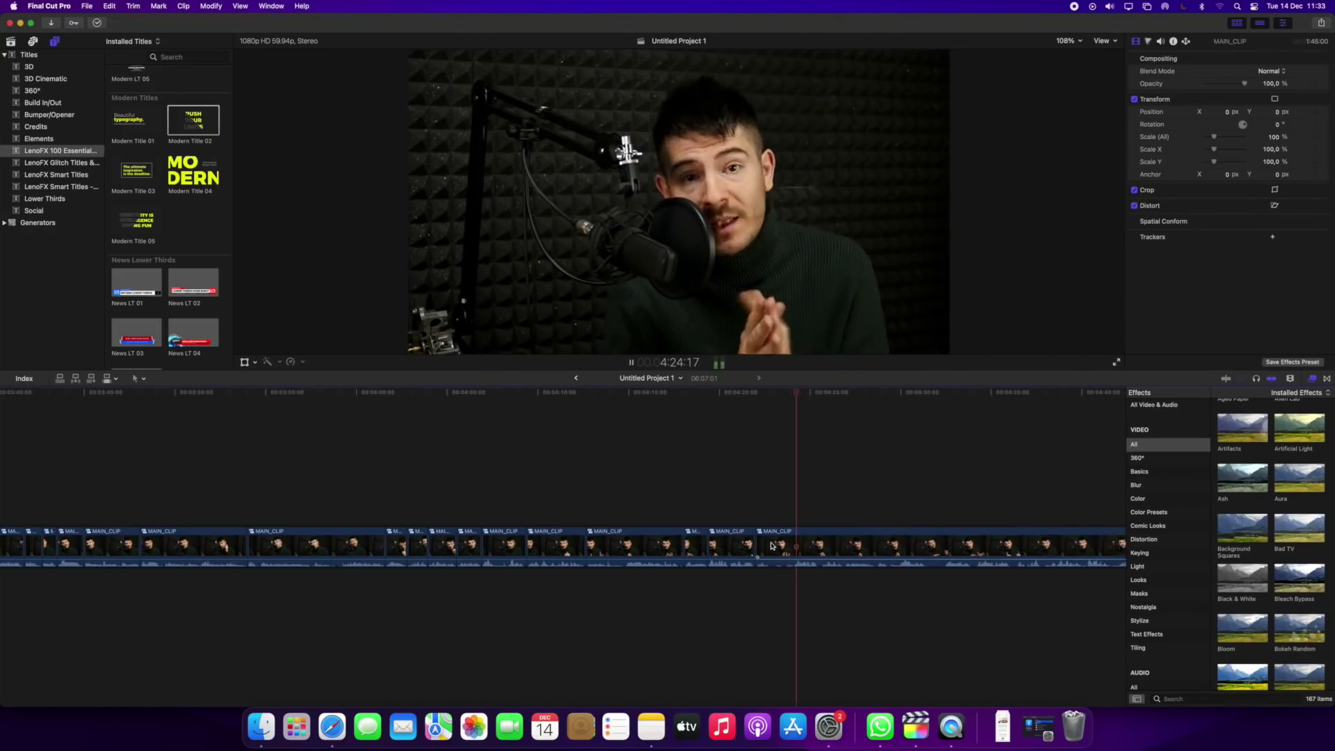
Step: Split the recording once more and remove the final unwanted section
{"action": "key", "text": "b"}
{"action": "left_click", "coordinate": [850, 551]}
{"action": "key", "text": "a"}
{"action": "left_click", "coordinate": [857, 545]}
{"action": "key", "text": "Delete"}
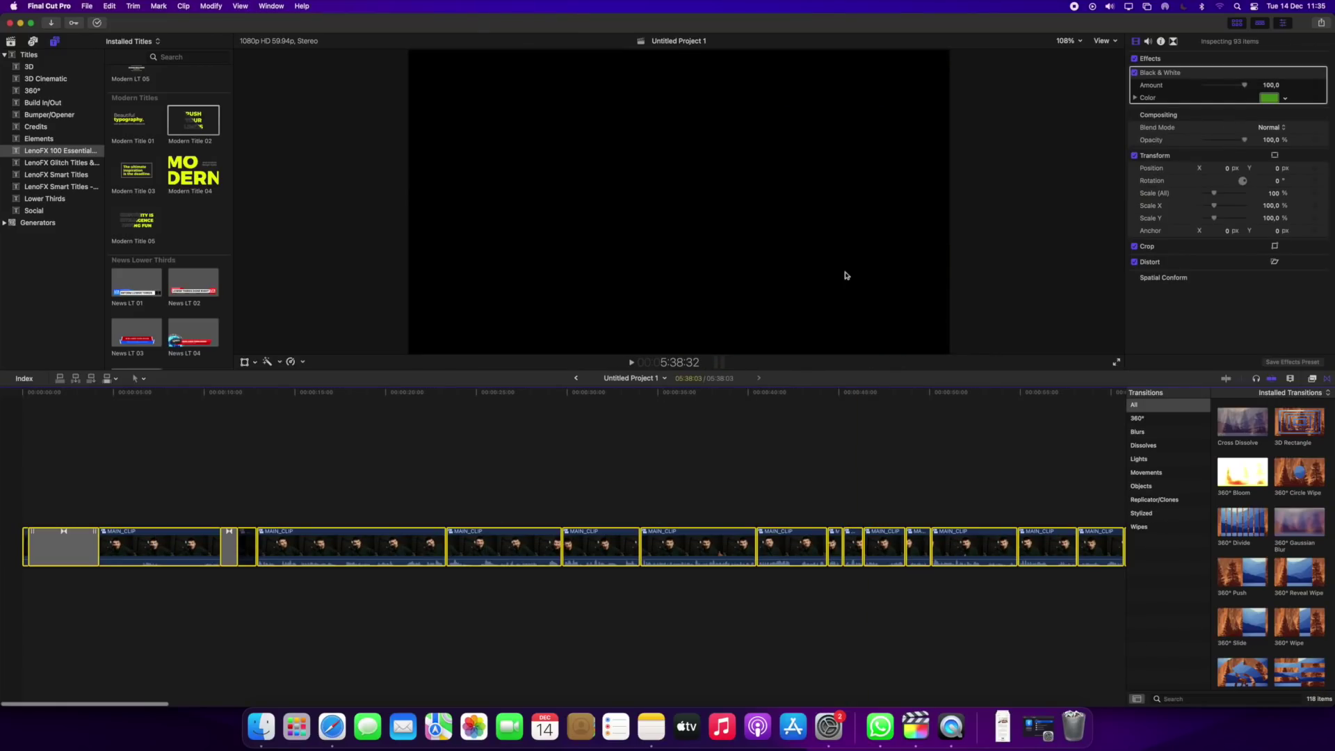
Step: Deselect the clips and place Modern Title 04 above the opening MAIN_CLIP segment
{"action": "left_click", "coordinate": [331, 447]}
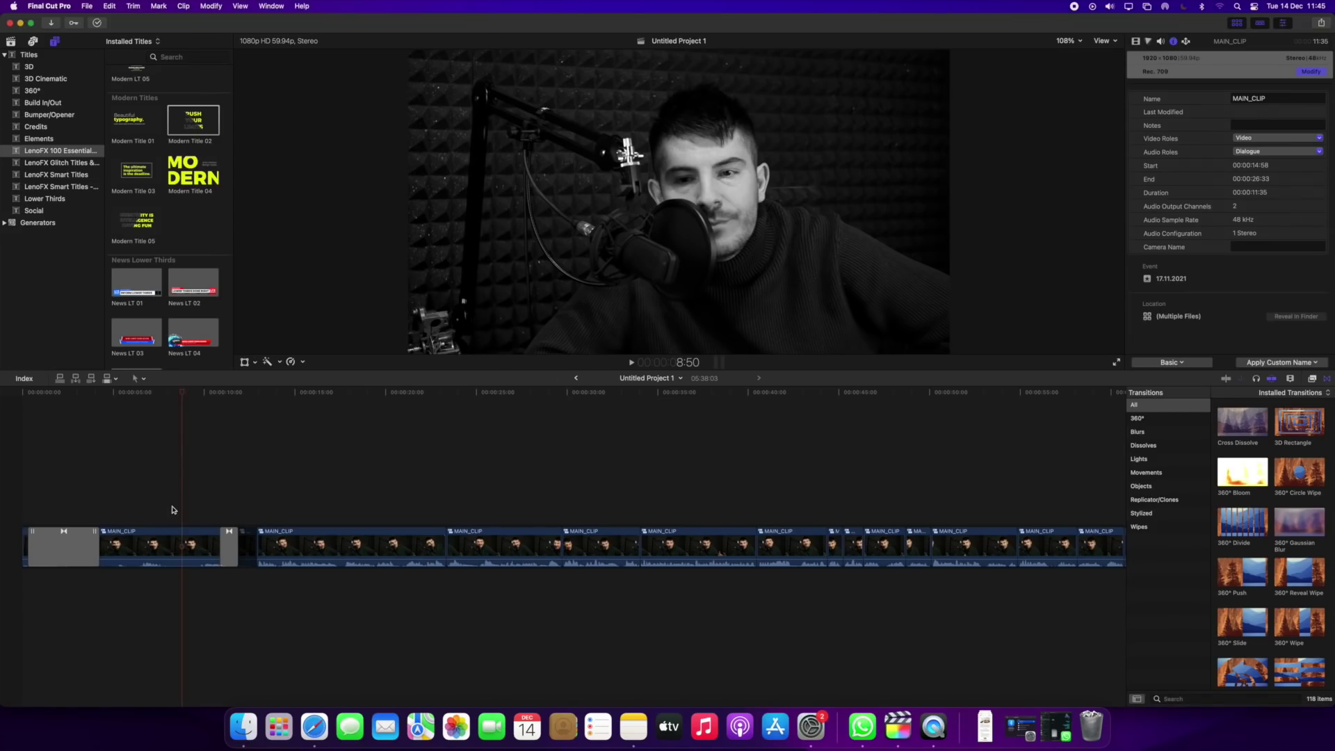
{"action": "left_click_drag", "start_coordinate": [193, 170], "coordinate": [174, 518]}
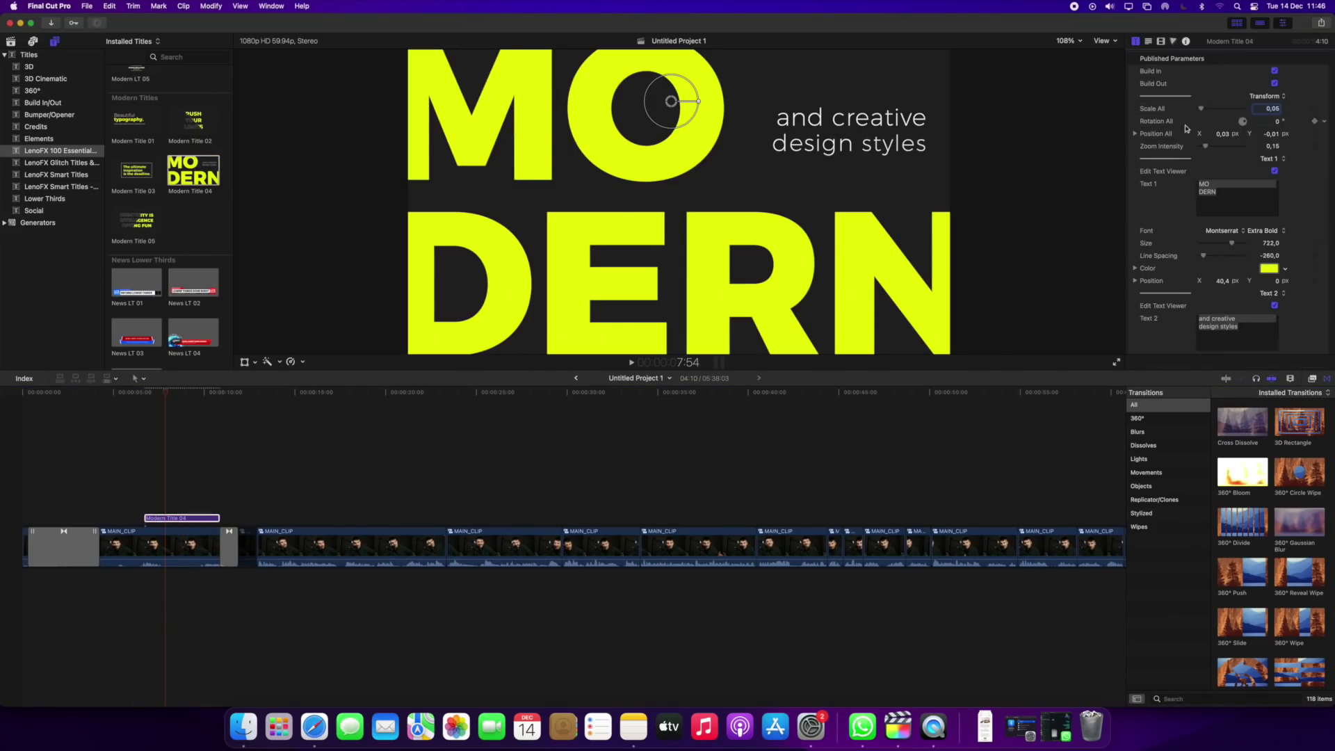
Step: Shrink the title's scale, lower its size to 606,3, set the text to 50,000$, and preview it
{"action": "left_click_drag", "start_coordinate": [1223, 108], "coordinate": [1201, 111]}
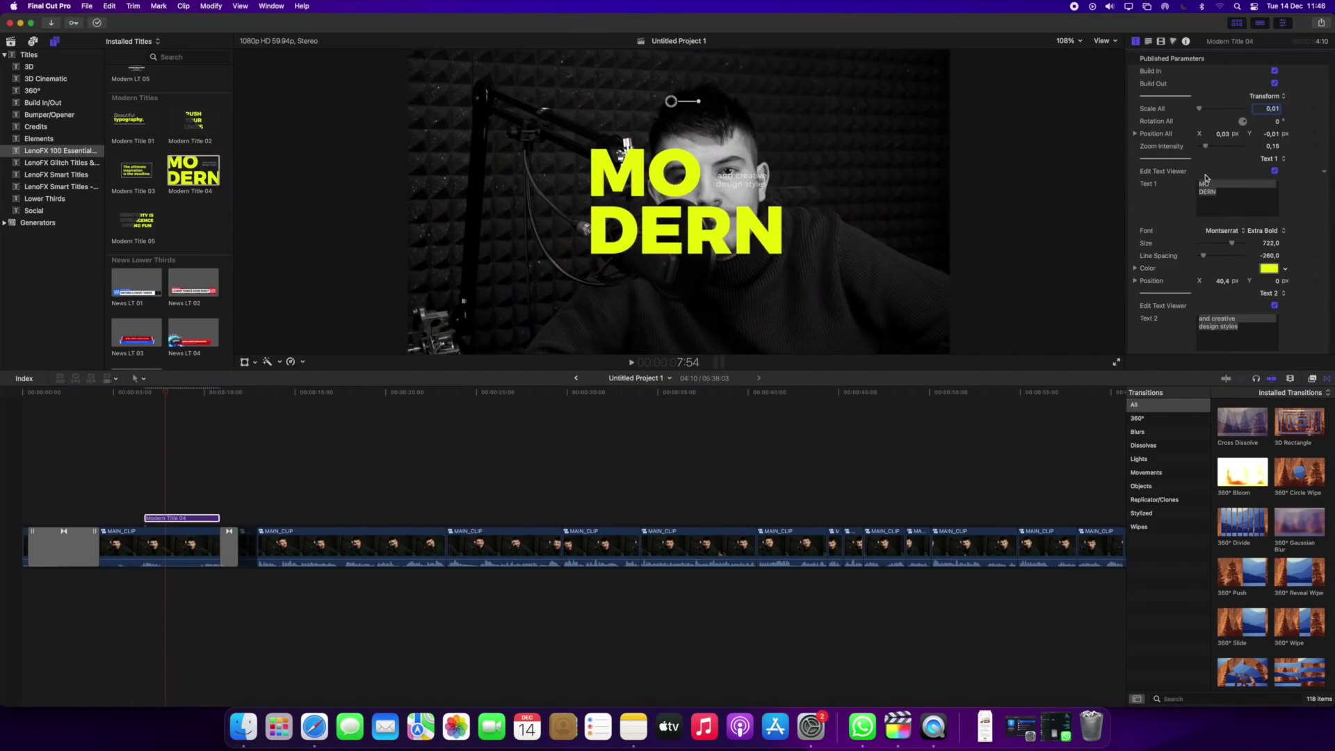
{"action": "left_click_drag", "start_coordinate": [1231, 244], "coordinate": [1227, 245]}
{"action": "type", "text": "50,0"}
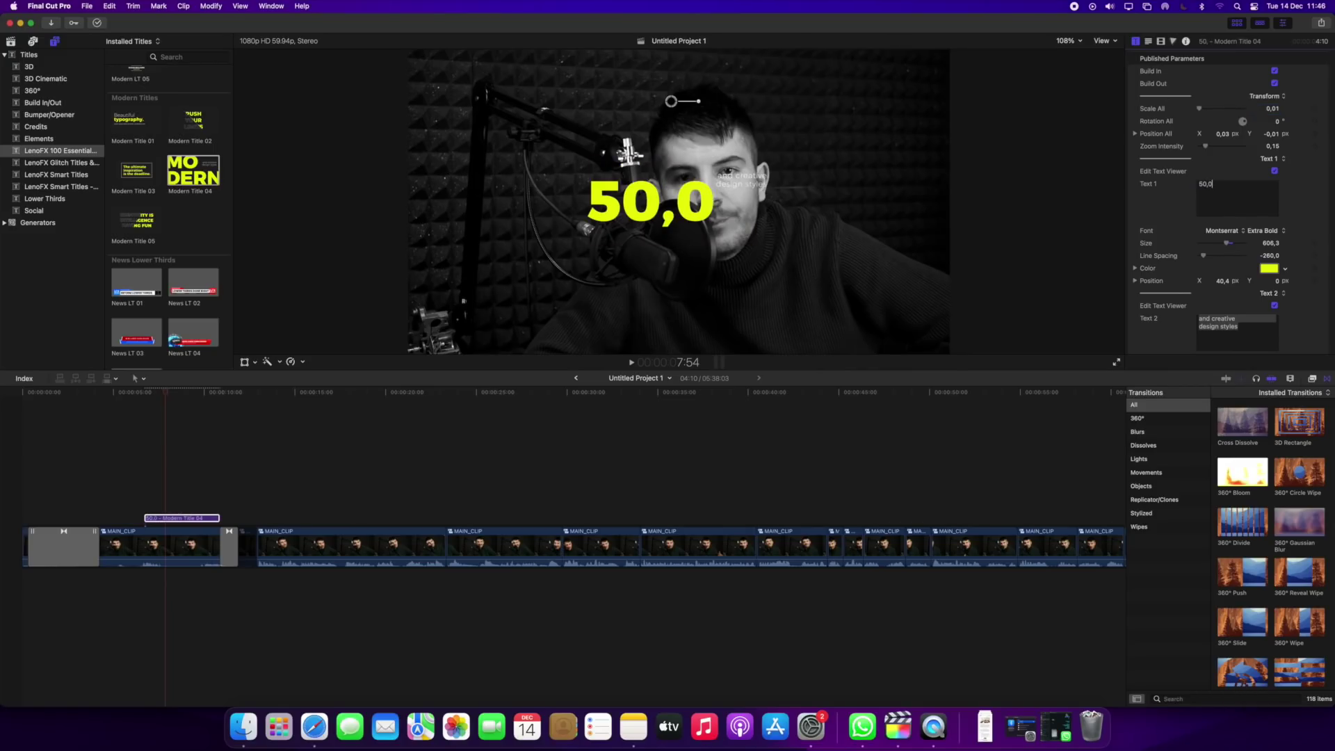
{"action": "type", "text": "00$"}
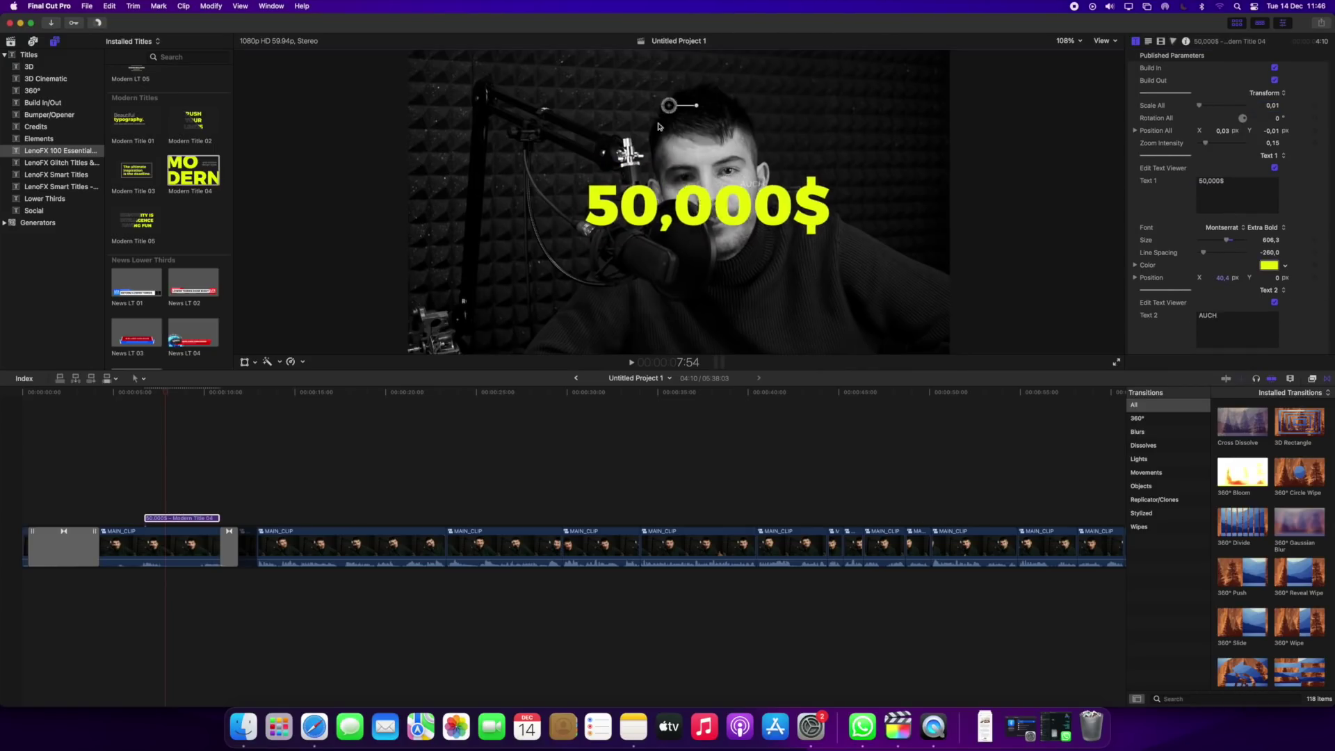
{"action": "left_click", "coordinate": [131, 477]}
{"action": "key", "text": "space"}
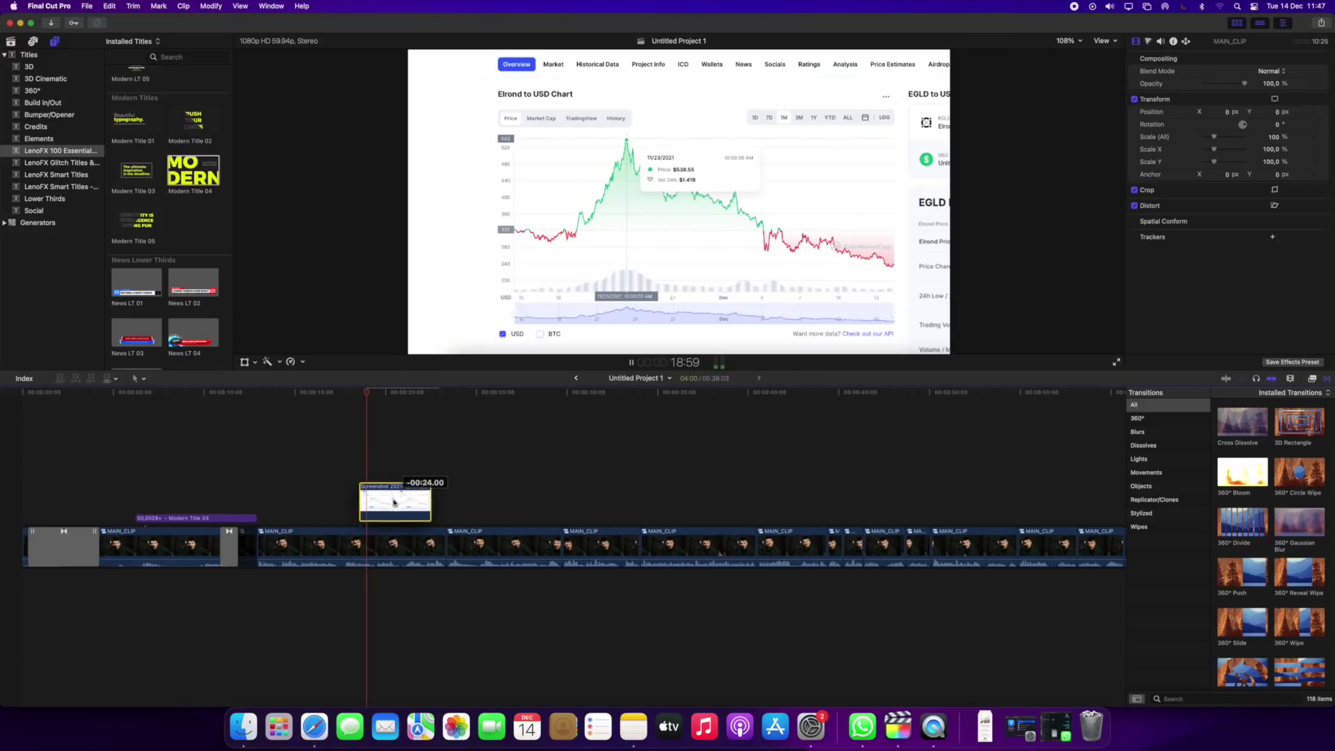
Step: Place the Elrond to USD chart screenshot above MAIN_CLIP, then select it and play back
{"action": "left_click_drag", "start_coordinate": [393, 502], "coordinate": [393, 502]}
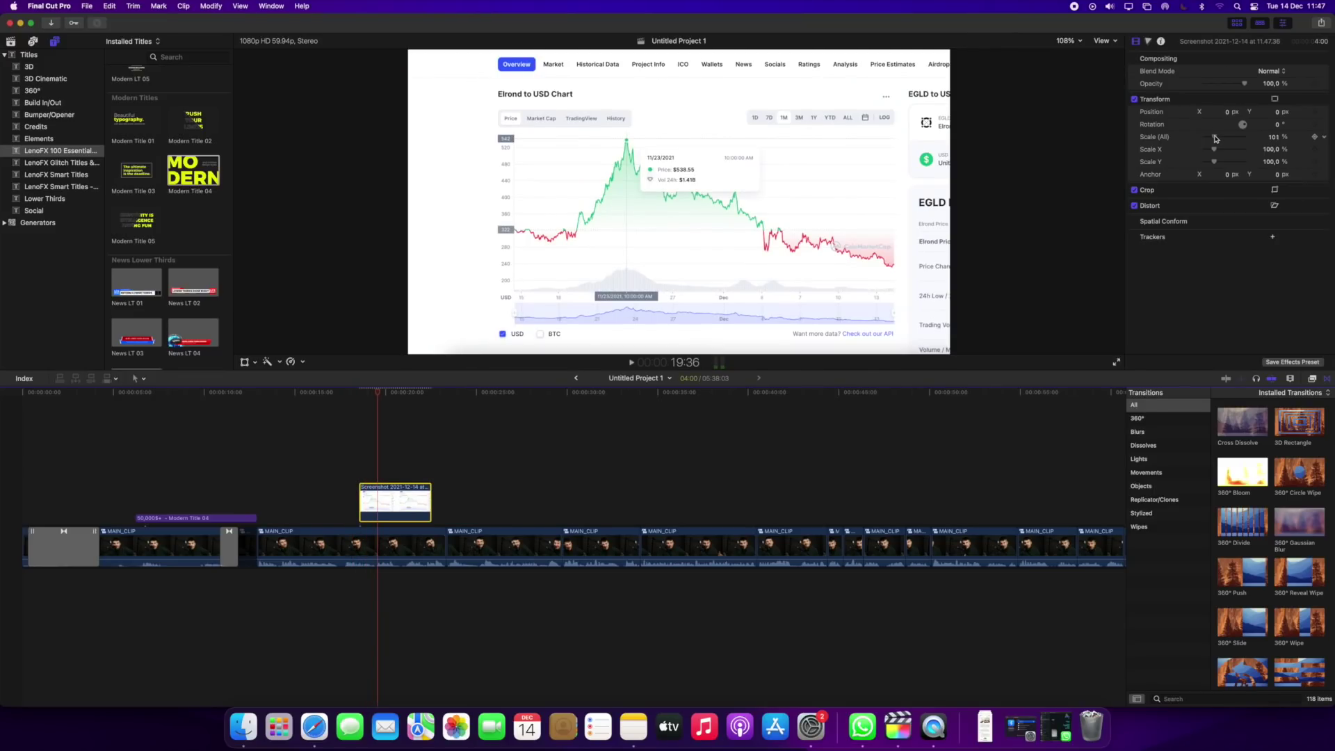
{"action": "key", "text": "space"}
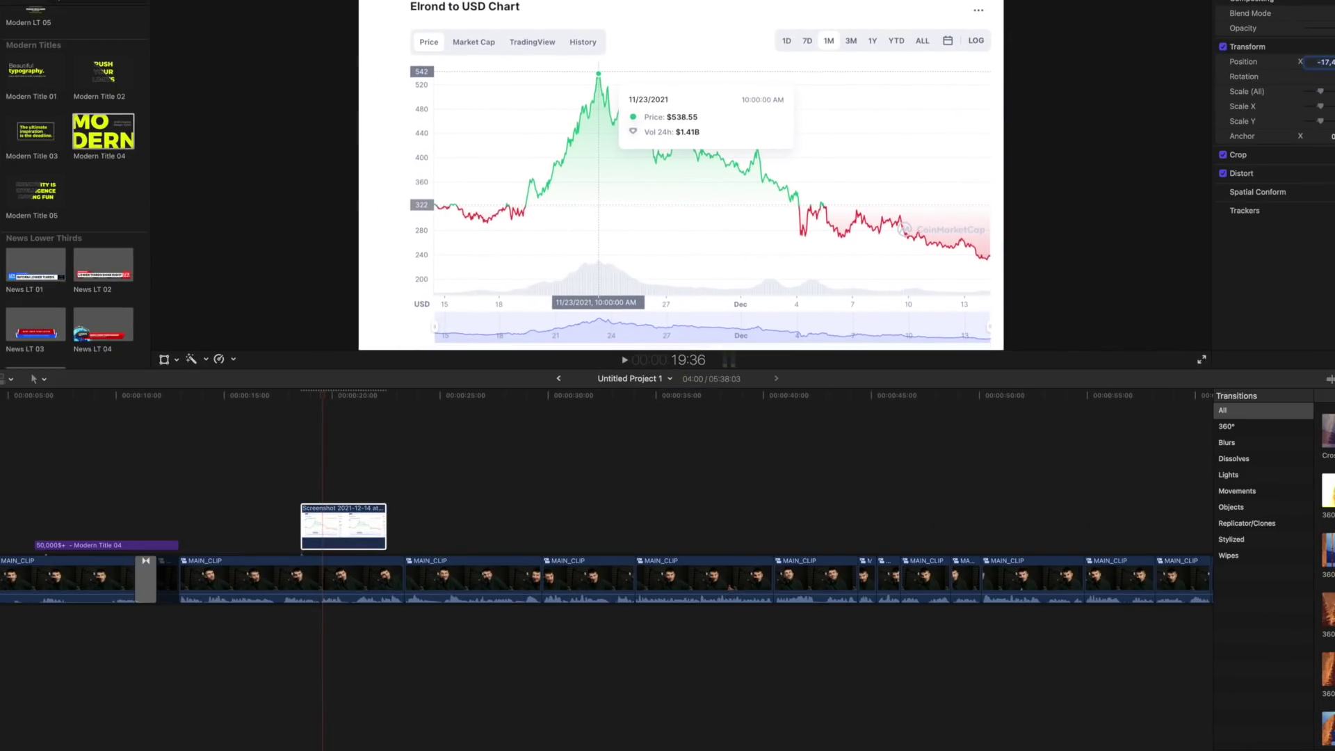
{"action": "key", "text": "space"}
{"action": "left_click", "coordinate": [290, 523]}
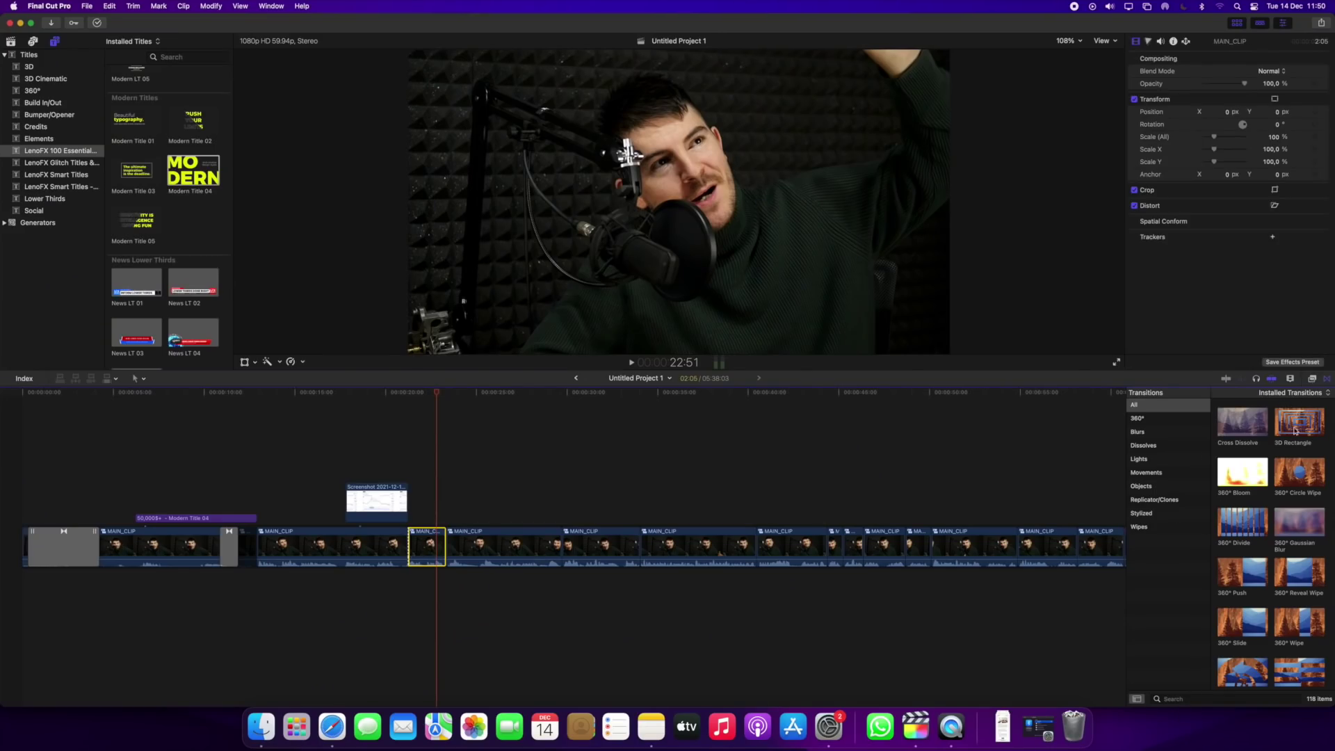
Step: Apply the Fisheye, 50s TV and Bad TV video effects to the short MAIN_CLIP segment
{"action": "left_click", "coordinate": [1312, 379]}
{"action": "type", "text": "fish"}
{"action": "left_click_drag", "start_coordinate": [1242, 422], "coordinate": [426, 546]}
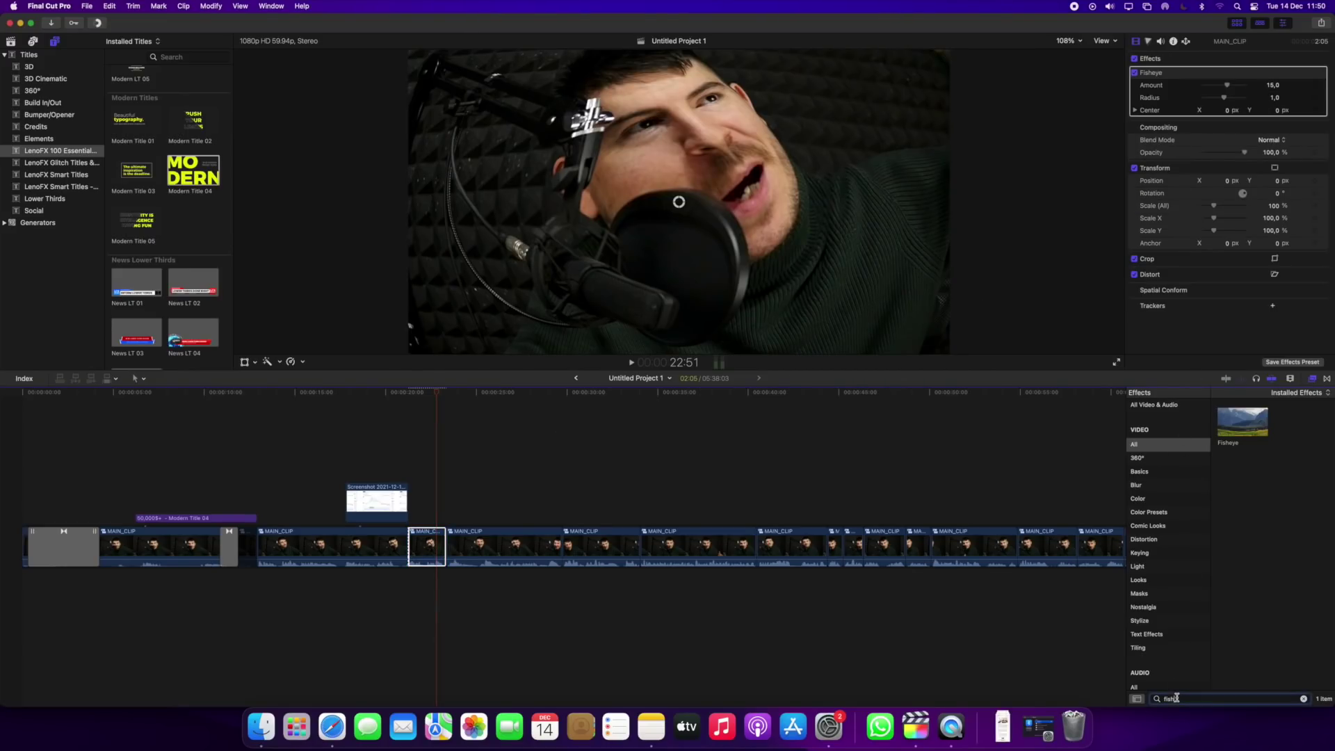
{"action": "key", "text": "BackSpace"}
{"action": "left_click_drag", "start_coordinate": [1299, 422], "coordinate": [457, 552]}
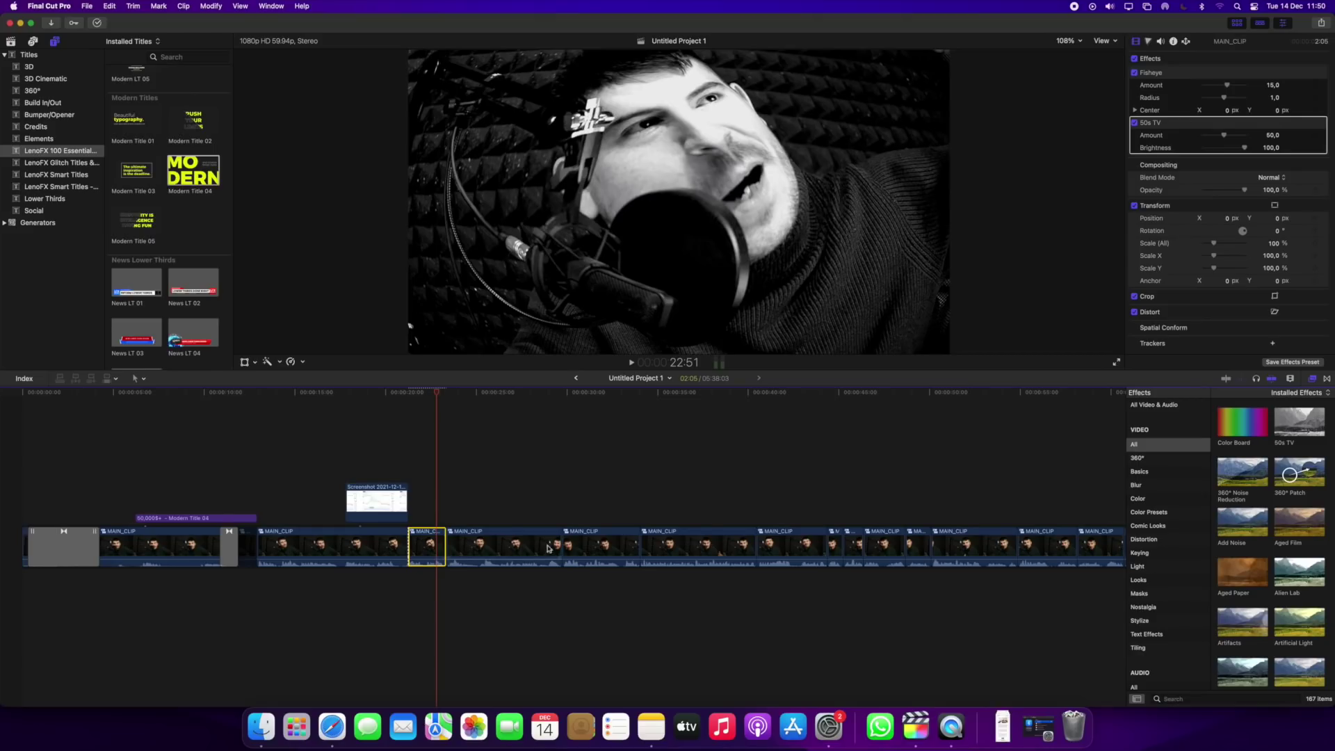
{"action": "scroll", "coordinate": [1264, 599], "scroll_direction": "down", "scroll_amount": 5}
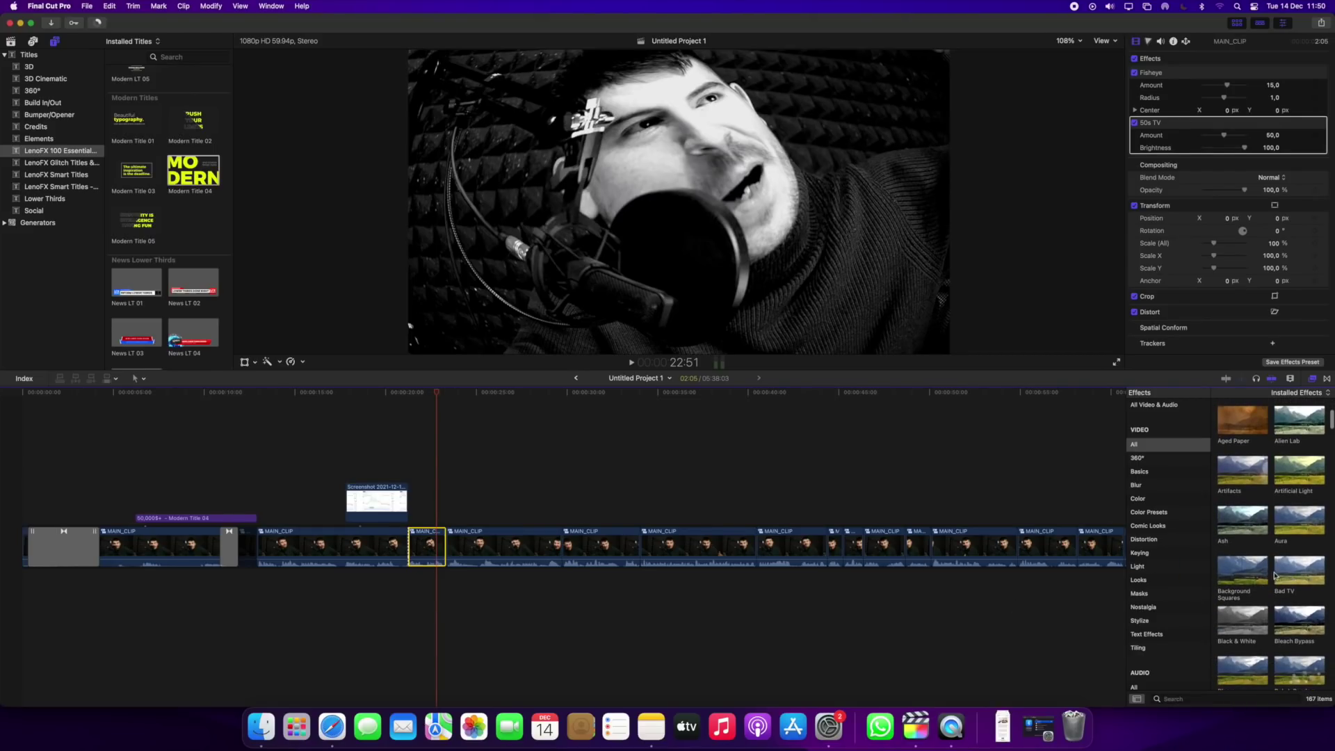
{"action": "left_click_drag", "start_coordinate": [432, 548], "coordinate": [432, 551]}
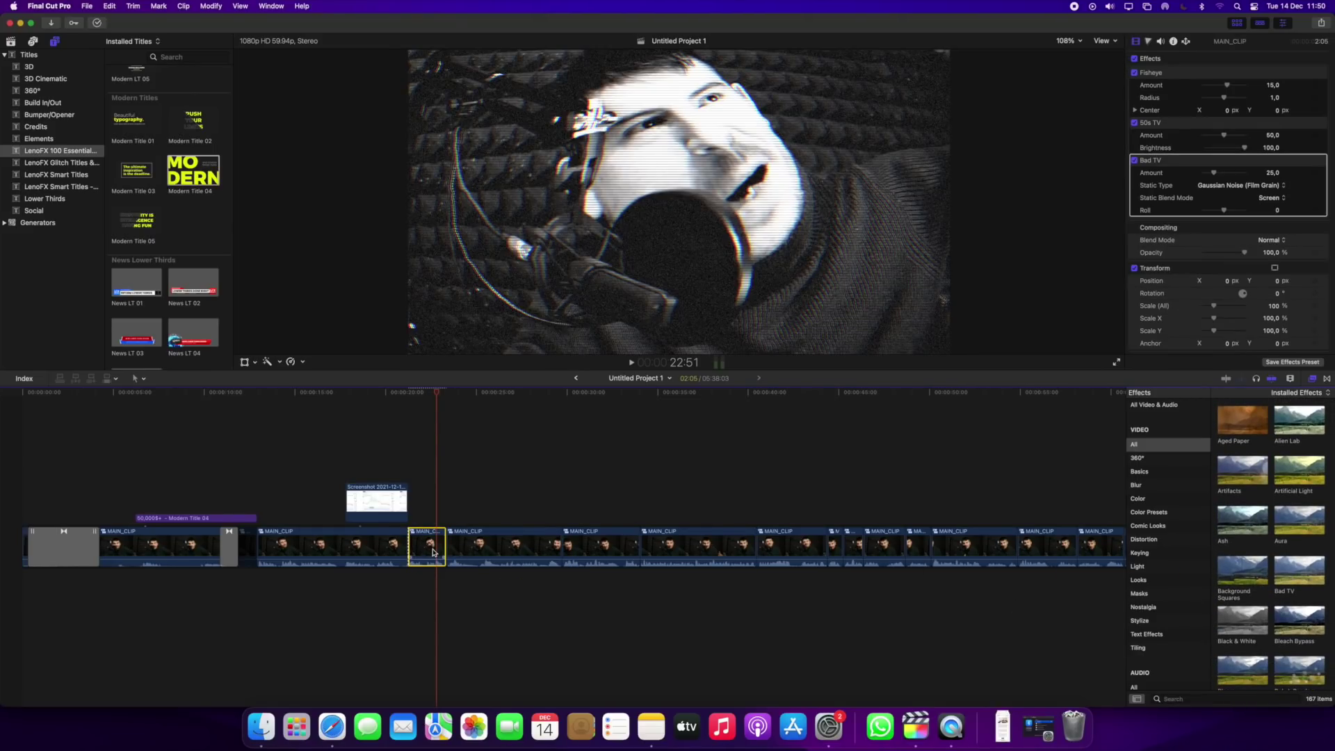
Step: Preview the Car Radio and Cartoon Animals audio effects, apply Cathedral, then play from the chart screenshot
{"action": "left_click", "coordinate": [1155, 685]}
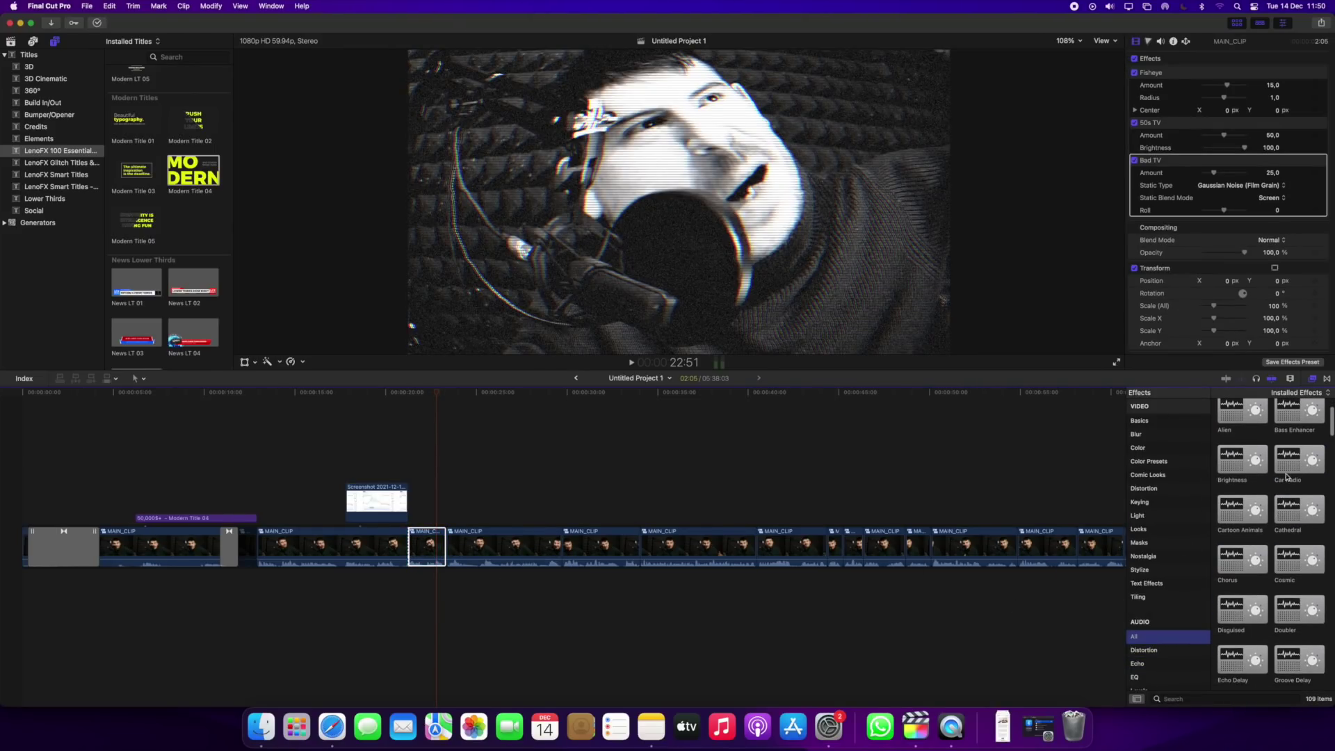
{"action": "left_click", "coordinate": [1287, 473]}
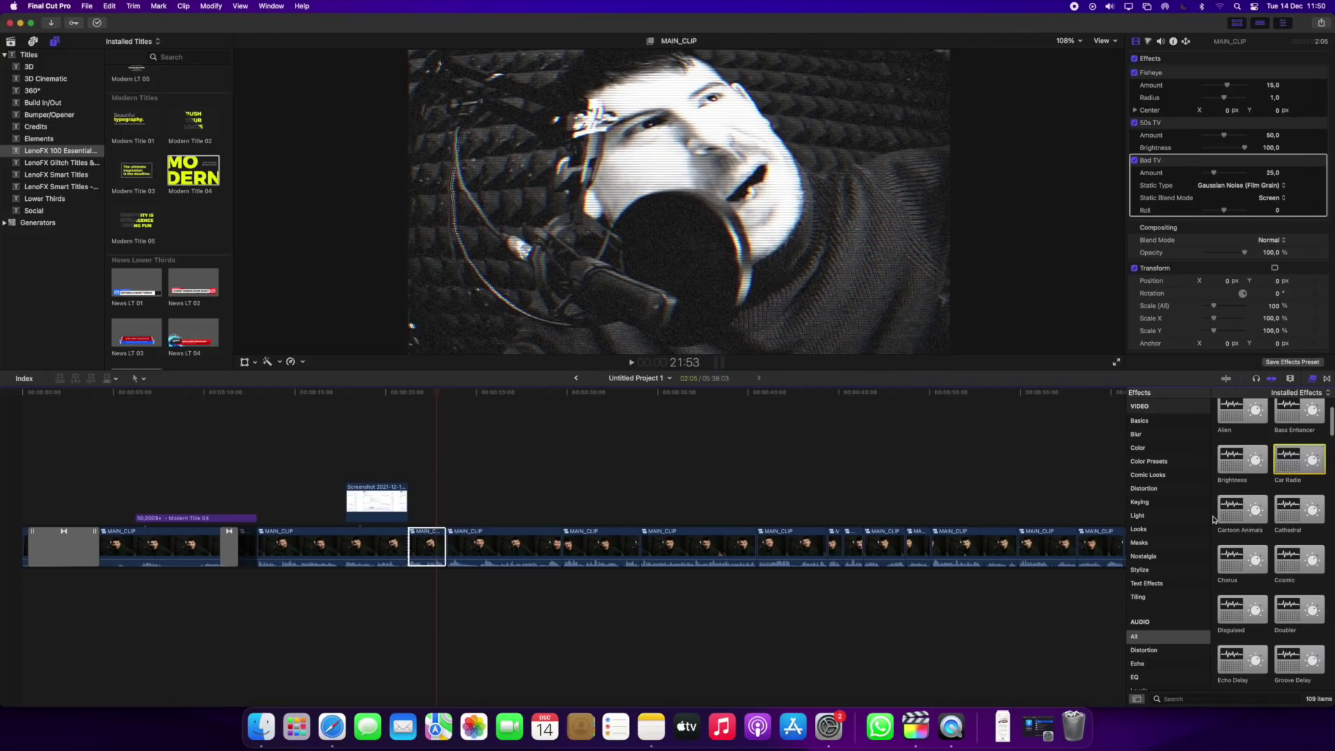
{"action": "left_click", "coordinate": [1262, 518]}
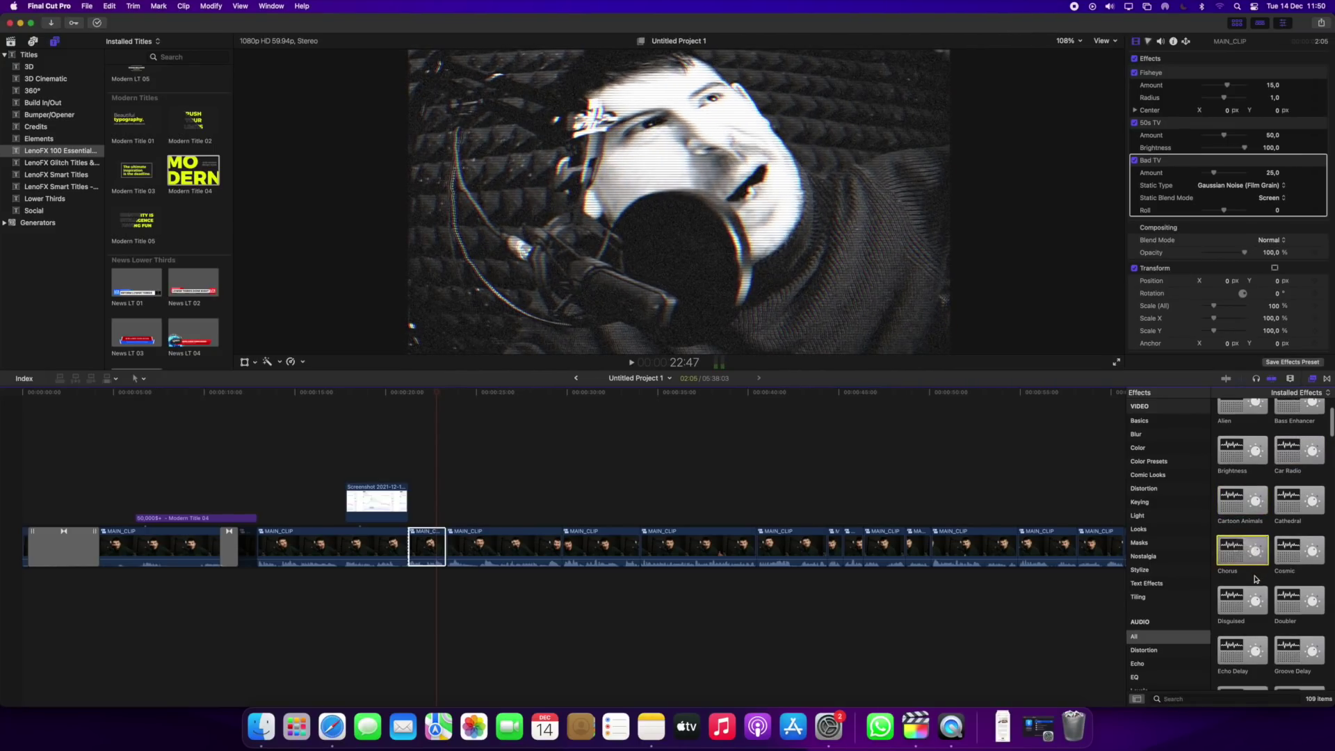
{"action": "scroll", "coordinate": [1221, 566], "scroll_direction": "down", "scroll_amount": 1}
{"action": "left_click_drag", "start_coordinate": [1310, 495], "coordinate": [729, 550]}
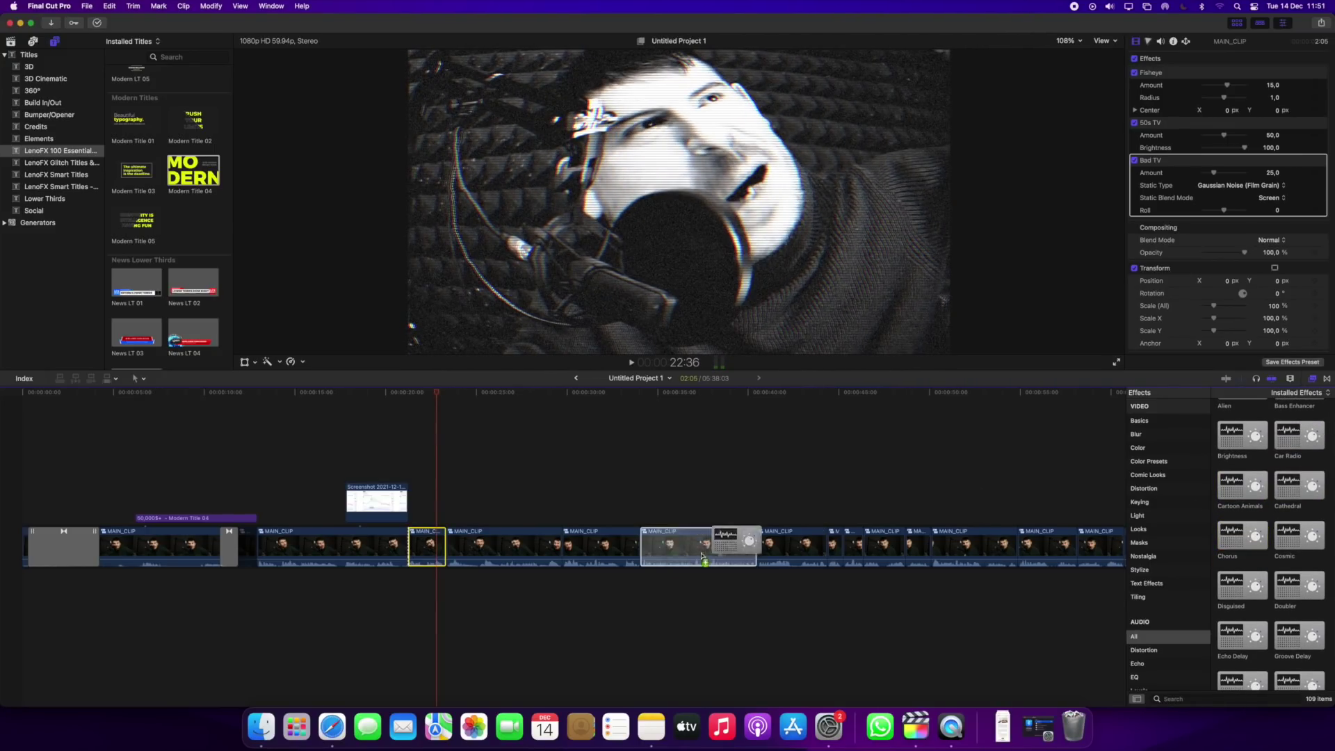
{"action": "left_click", "coordinate": [407, 492]}
{"action": "key", "text": "space"}
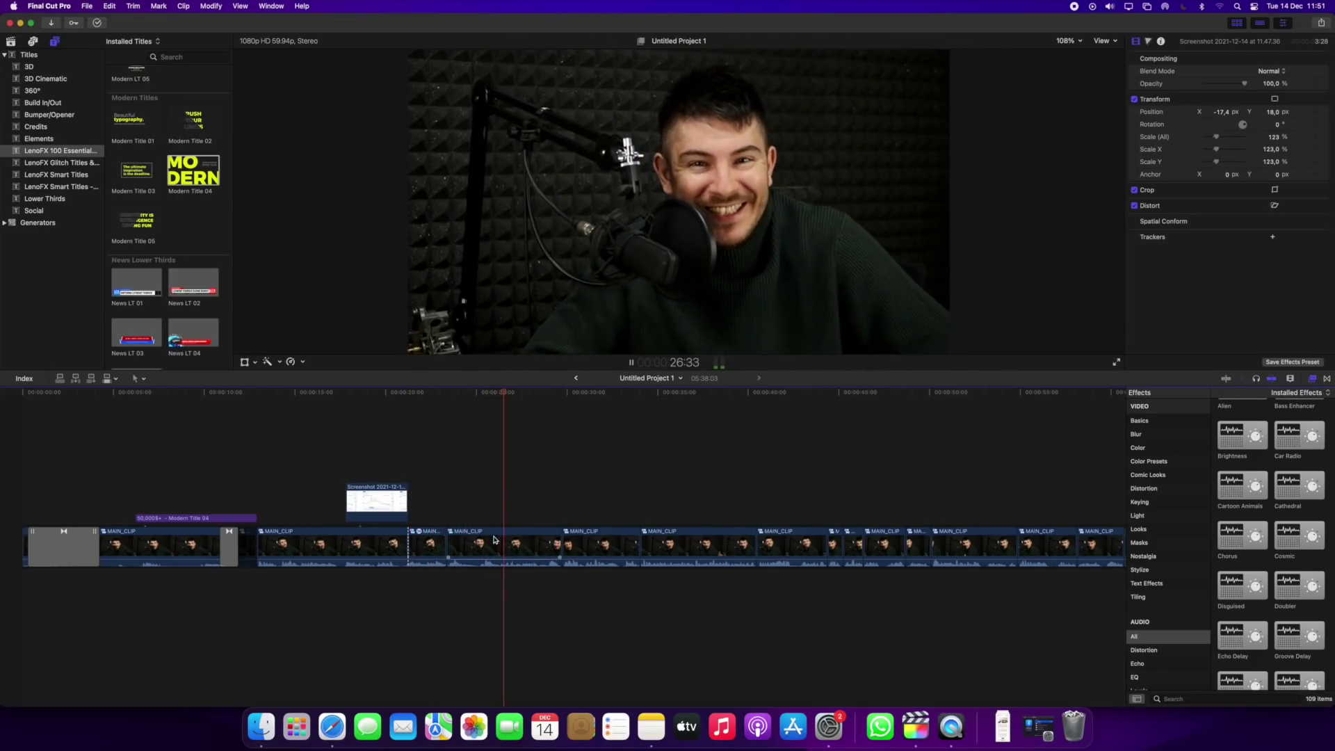
Step: Delete the selected short clip, then screenshot Google's market-timing featured snippet
{"action": "key", "text": "Delete"}
{"action": "key", "text": "space"}
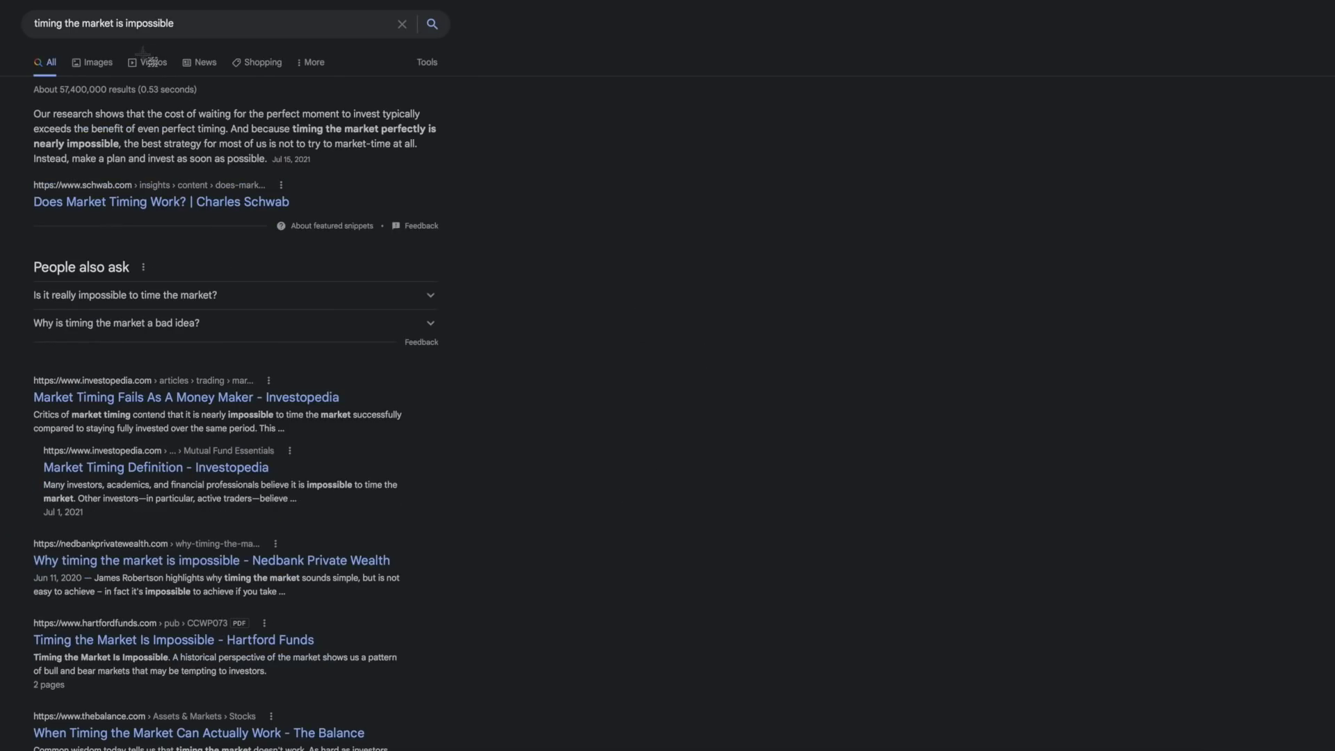
{"action": "left_click_drag", "start_coordinate": [21, 104], "coordinate": [457, 214]}
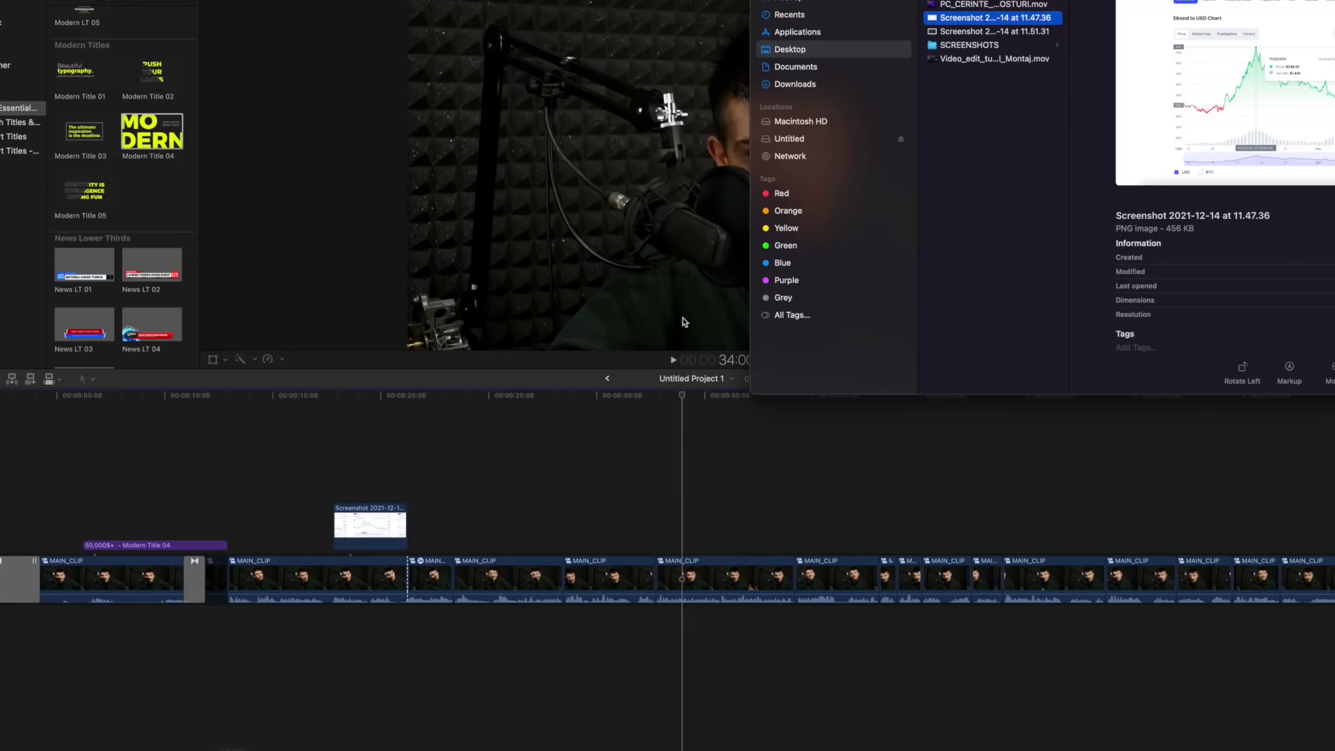
{"action": "left_click", "coordinate": [969, 33]}
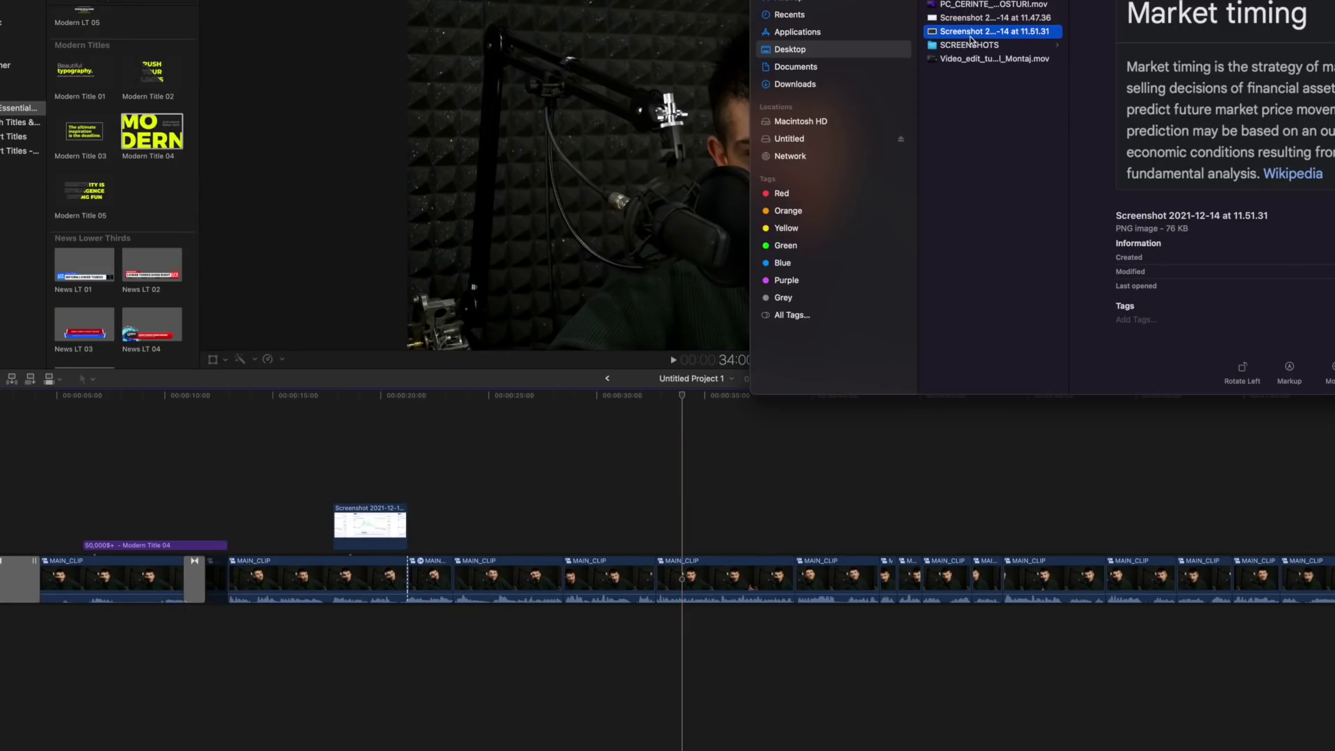
Step: Replace a misplaced screenshot clip with Screenshot 2021-12-14 at 11.51.44 above MAIN_CLIP
{"action": "key", "text": "space"}
{"action": "mouse_move", "coordinate": [472, 521]}
{"action": "left_mouse_down"}
{"action": "mouse_move", "coordinate": [570, 562]}
{"action": "mouse_move", "coordinate": [667, 561]}
{"action": "left_mouse_up"}
{"action": "key", "text": "Delete"}
{"action": "key", "text": "space"}
{"action": "left_click_drag", "start_coordinate": [918, 173], "coordinate": [744, 566]}
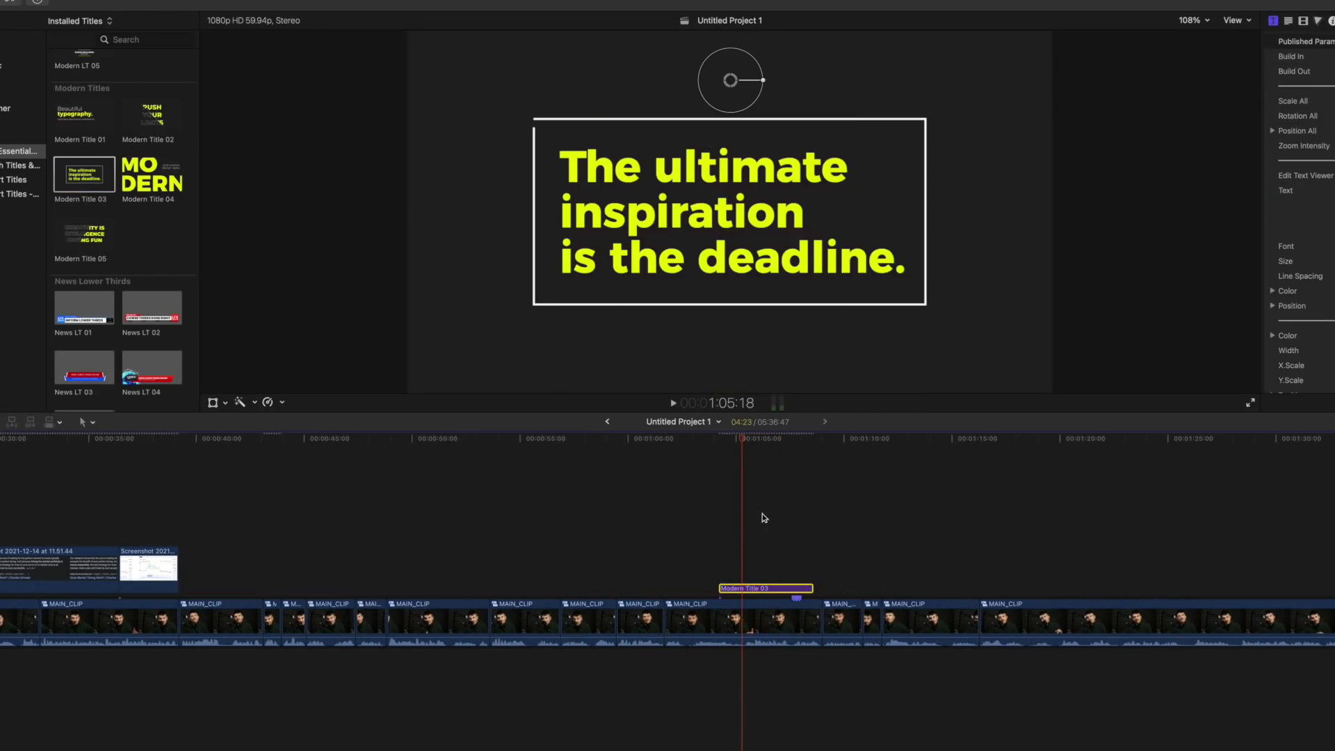
Step: Finish the NU SUNT CONSULTANT FINANCIAR title text, lengthen its Modern Title 03 clip, and play it
{"action": "type", "text": "NT"}
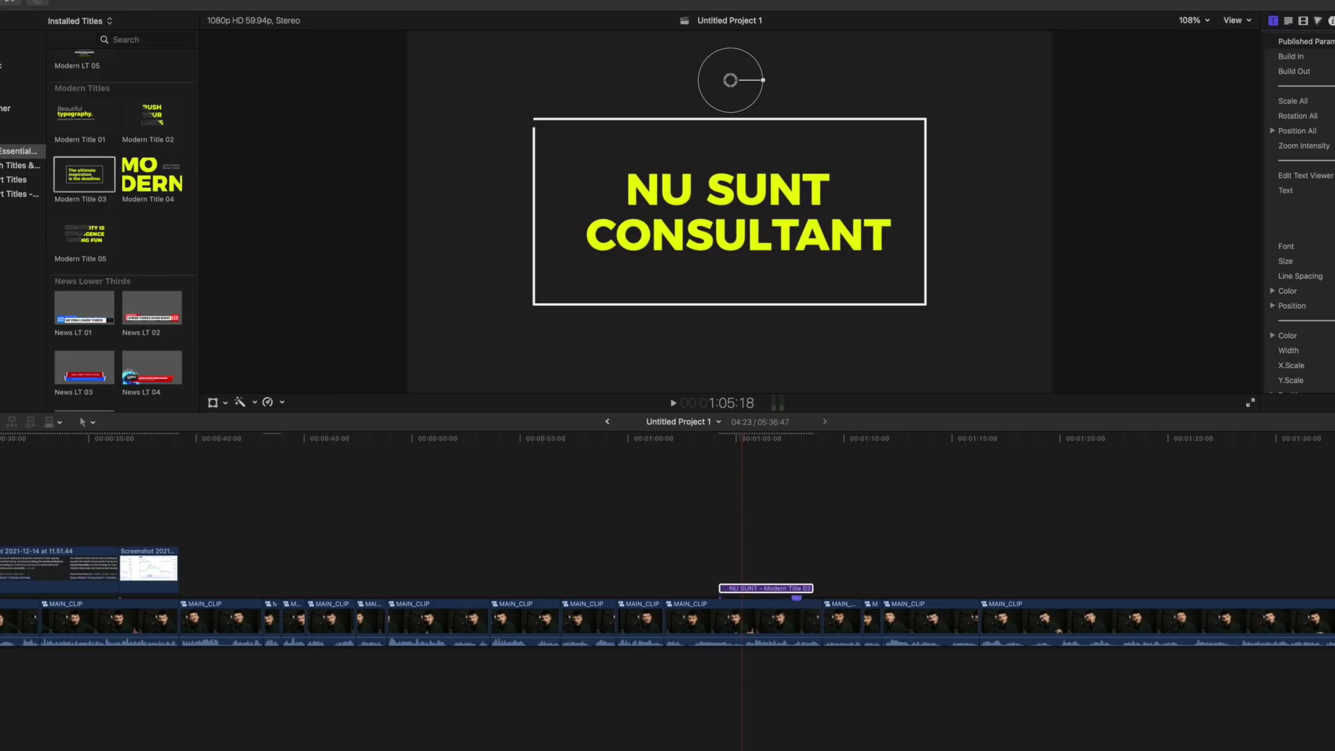
{"action": "type", "text": " FINANCIAR"}
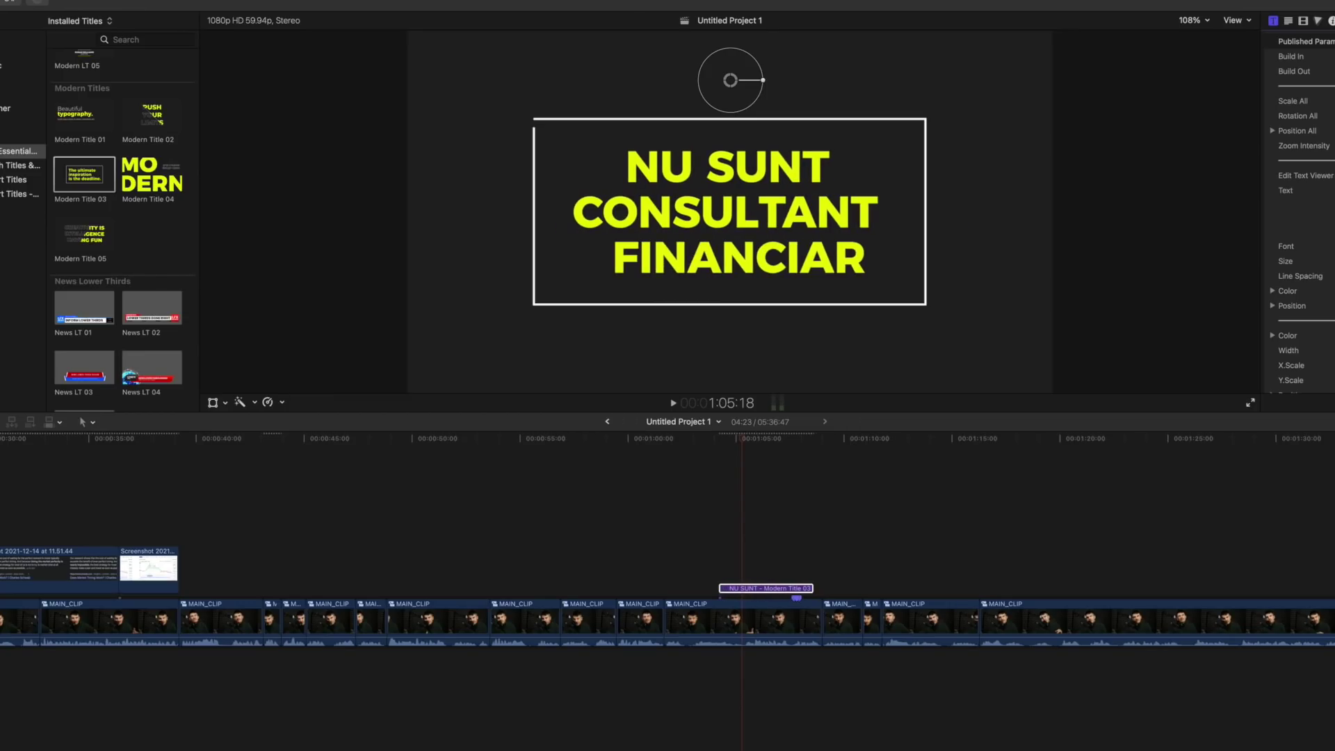
{"action": "left_click_drag", "start_coordinate": [812, 588], "coordinate": [861, 588]}
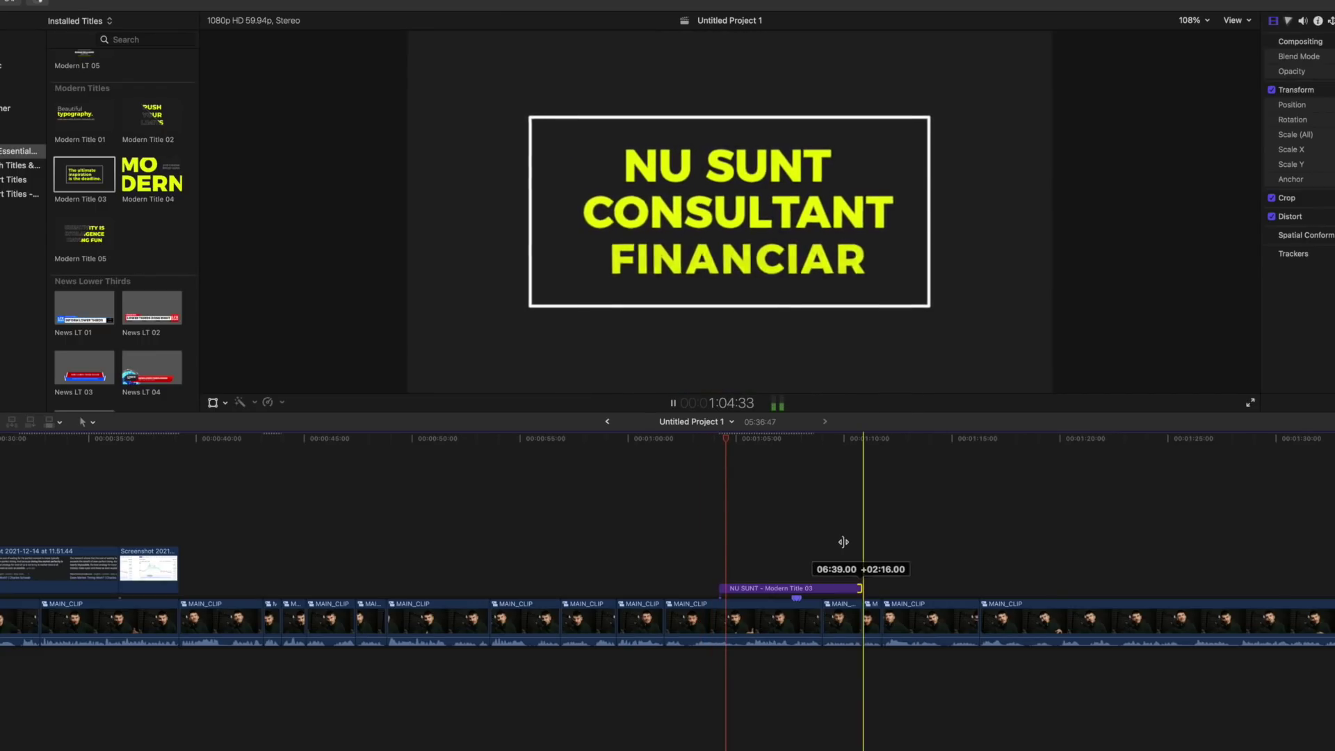
{"action": "key", "text": "space"}
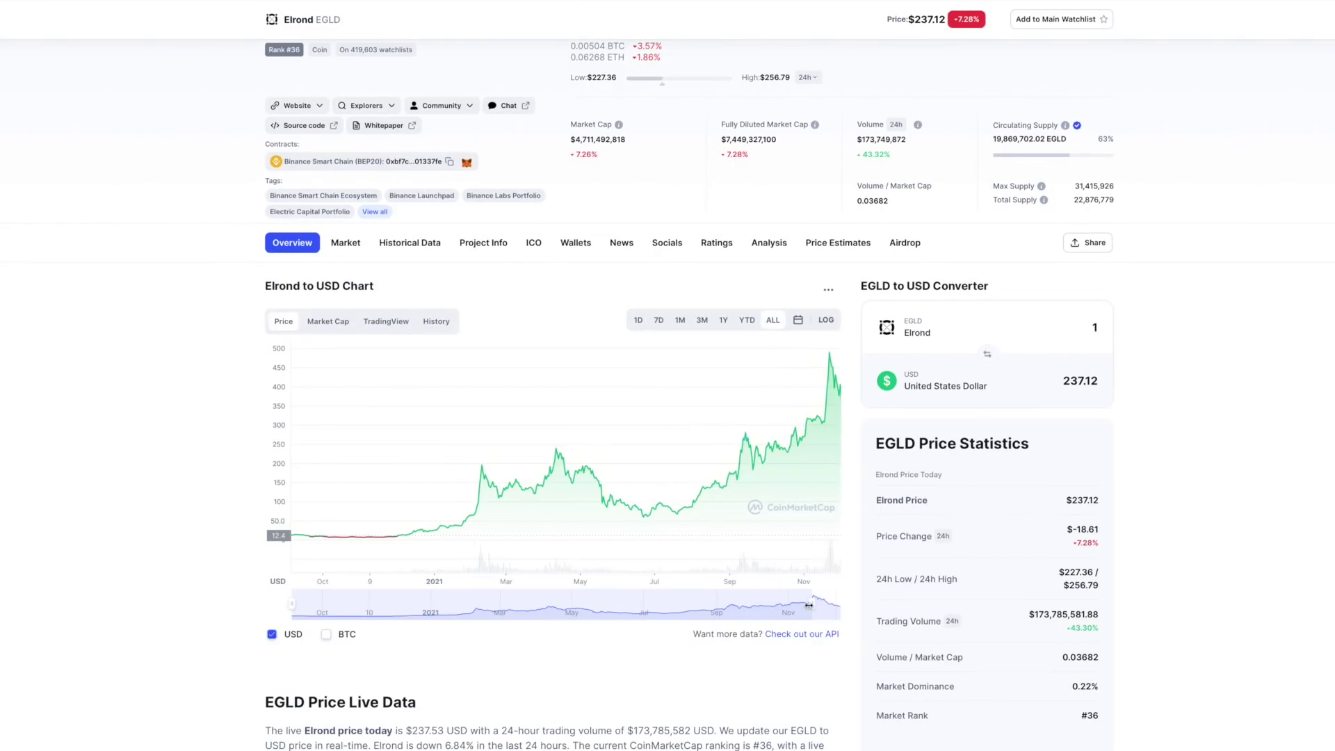
Step: Widen the Elrond chart's range back to late 2020 and take two screenshots of the price chart
{"action": "scroll", "coordinate": [304, 536], "scroll_direction": "up", "scroll_amount": 5}
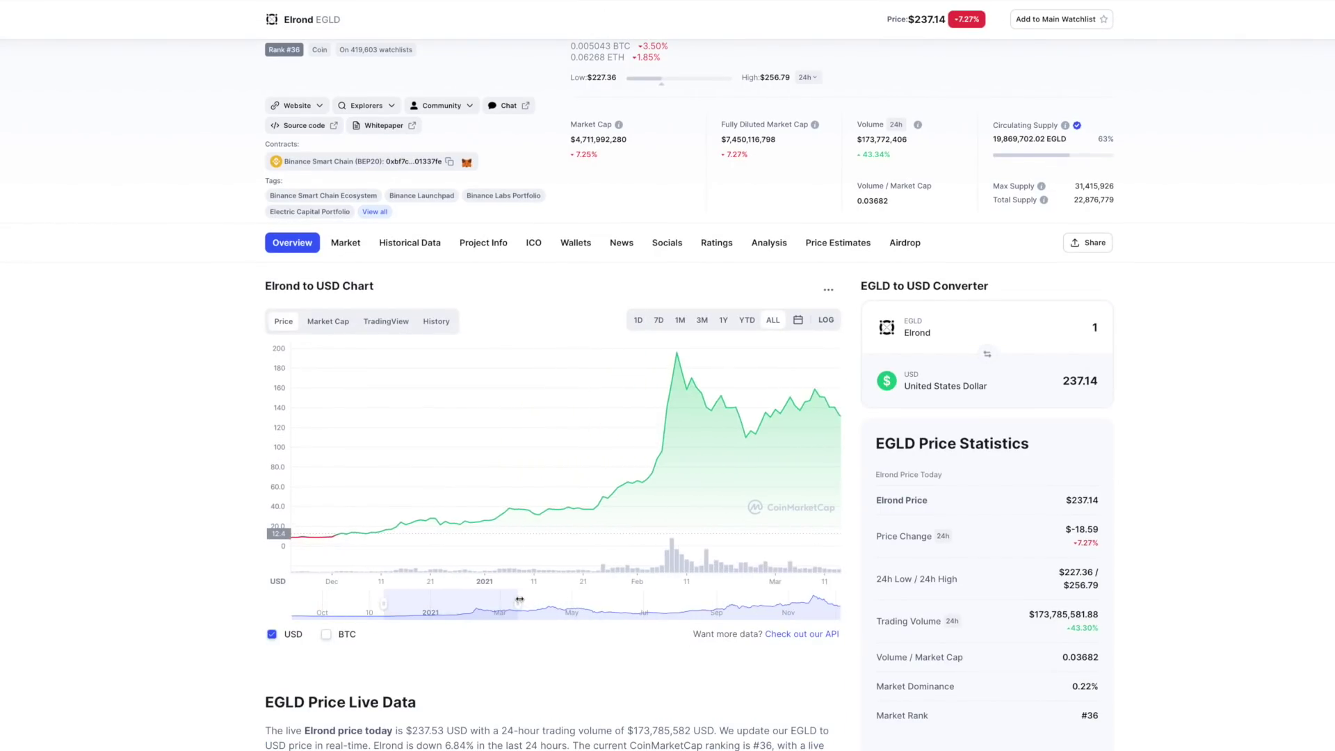
{"action": "left_click_drag", "start_coordinate": [383, 603], "coordinate": [257, 609]}
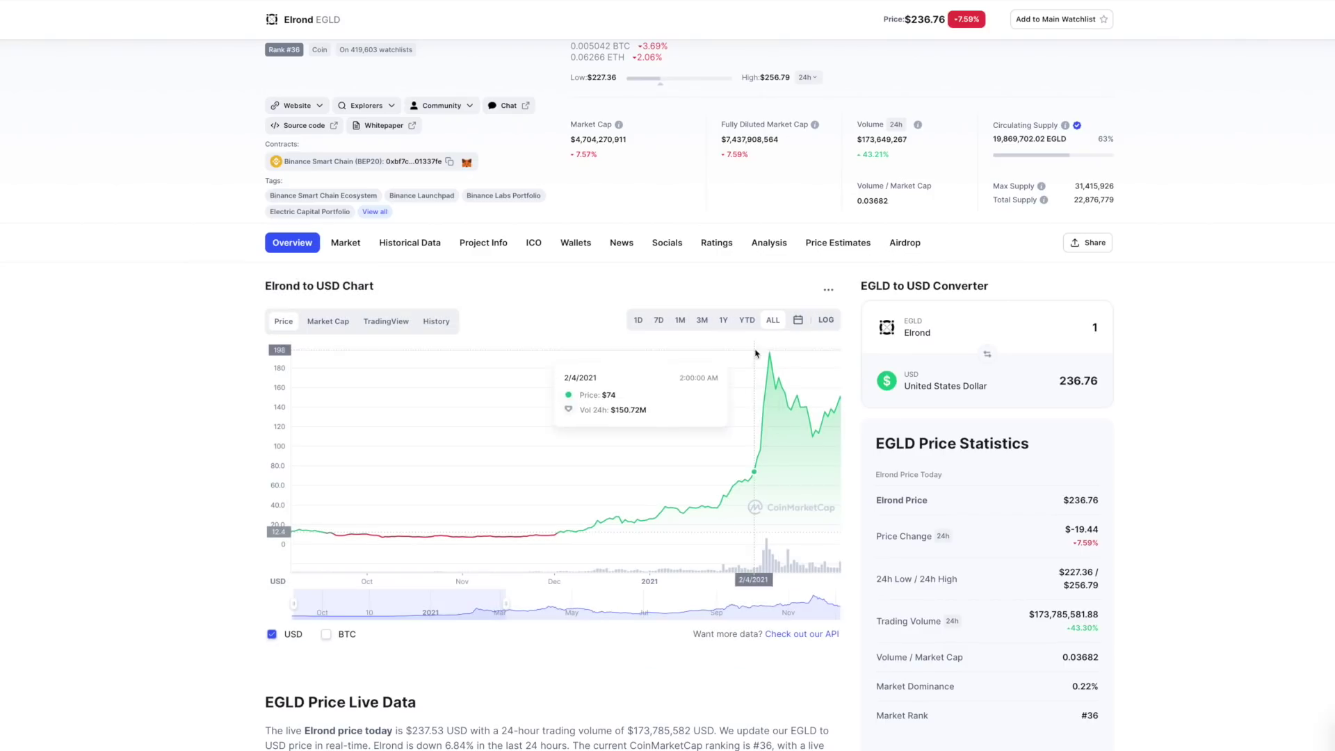
{"action": "left_click_drag", "start_coordinate": [224, 268], "coordinate": [847, 649]}
{"action": "scroll", "coordinate": [596, 389], "scroll_direction": "down", "scroll_amount": 3}
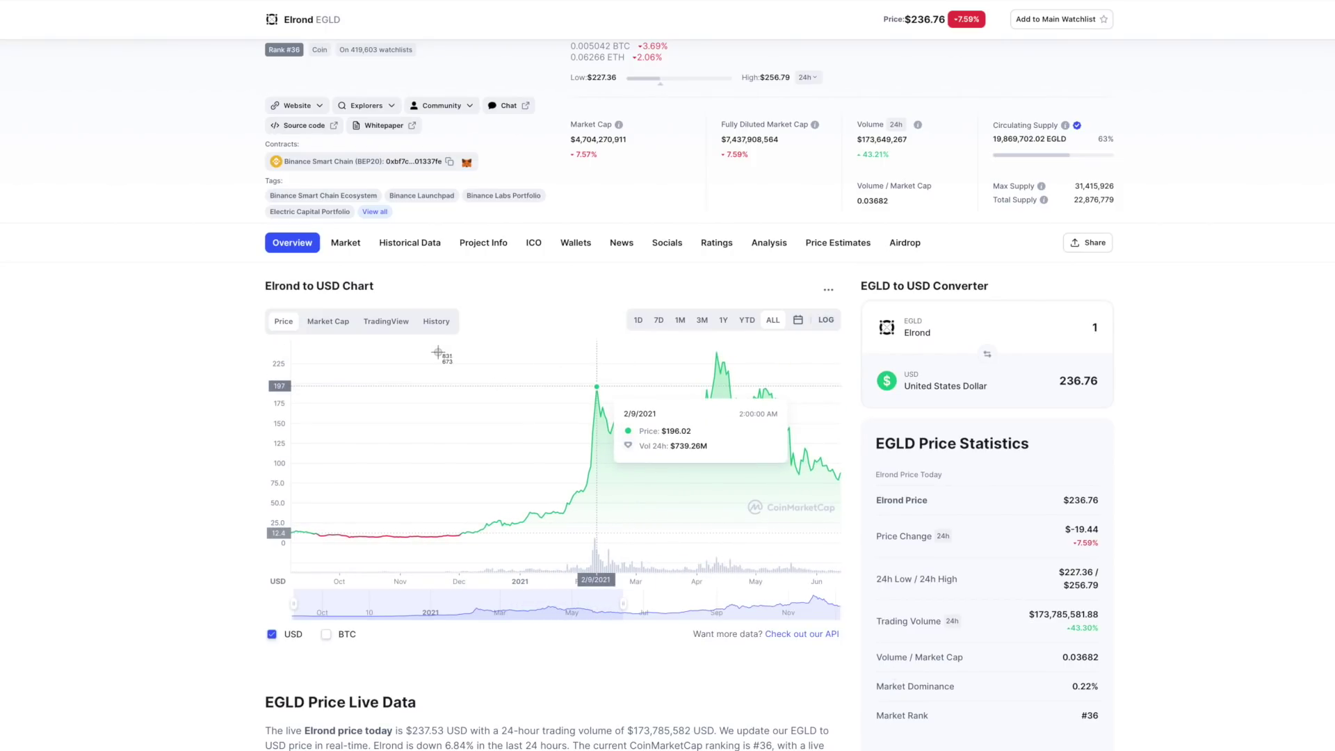
{"action": "left_click_drag", "start_coordinate": [223, 273], "coordinate": [794, 630]}
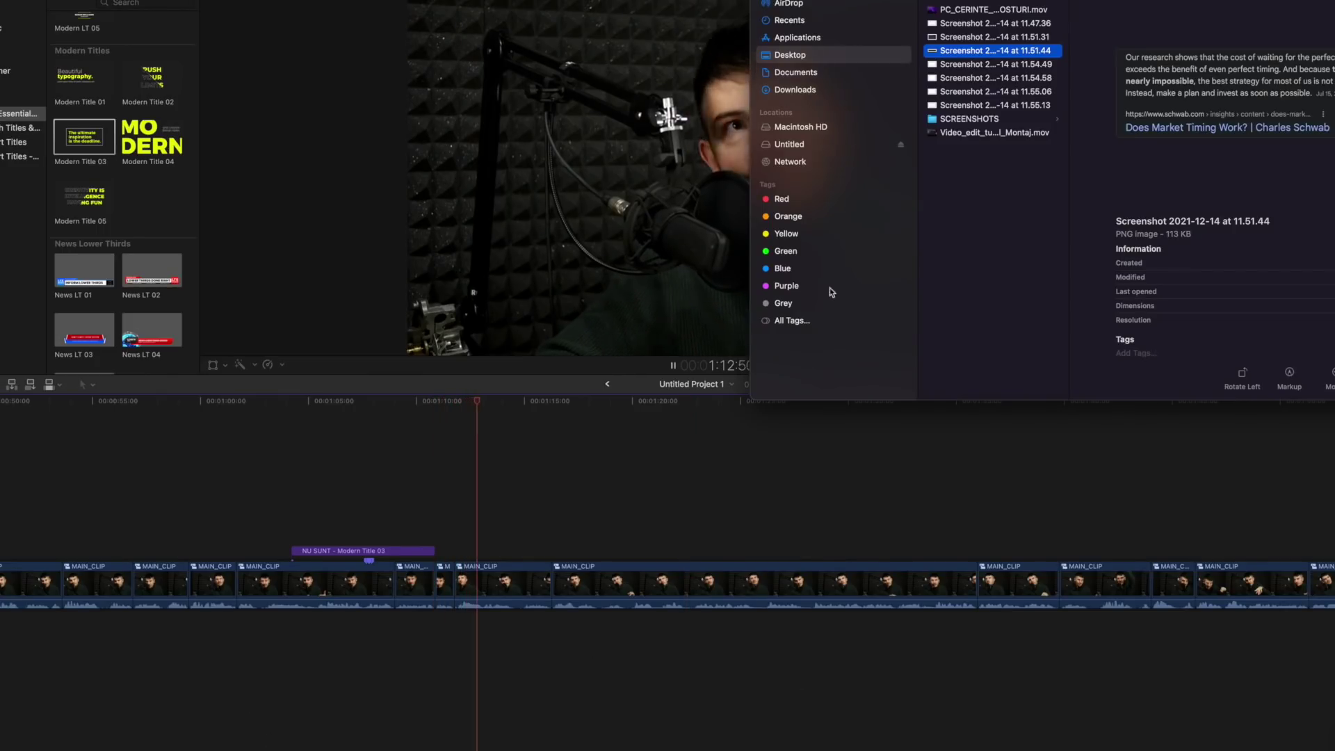
Step: Add two chart screenshots above the main clip, lengthen each, and move one later in time
{"action": "left_click_drag", "start_coordinate": [644, 459], "coordinate": [590, 533]}
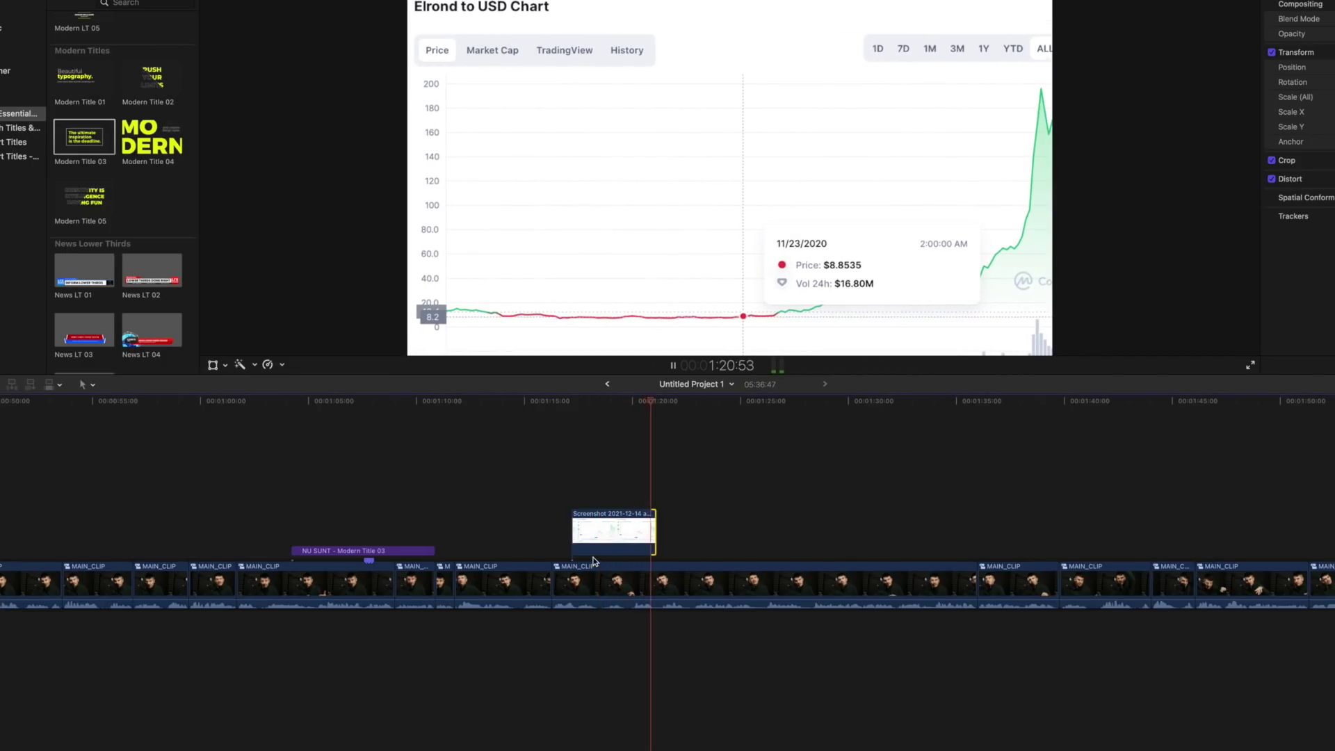
{"action": "left_click_drag", "start_coordinate": [654, 532], "coordinate": [797, 532]}
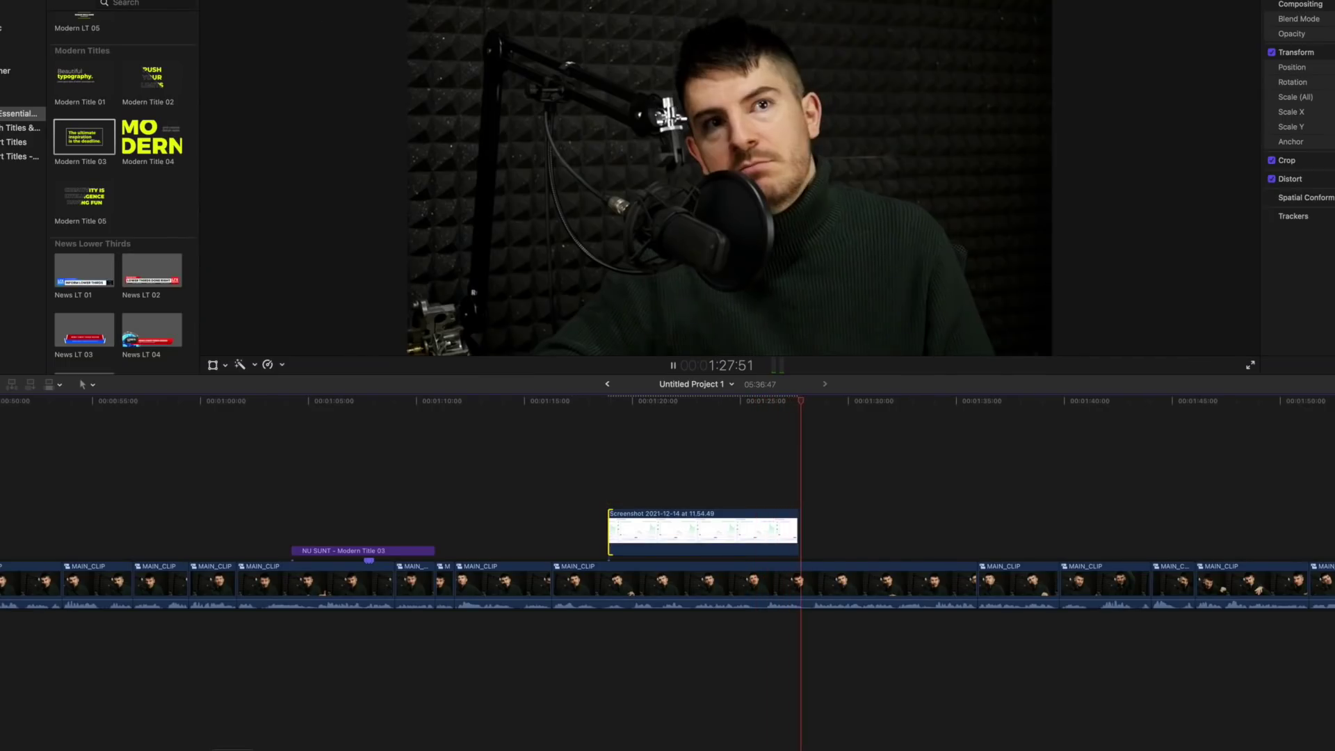
{"action": "left_click_drag", "start_coordinate": [987, 84], "coordinate": [931, 521]}
{"action": "left_click_drag", "start_coordinate": [748, 532], "coordinate": [908, 531]}
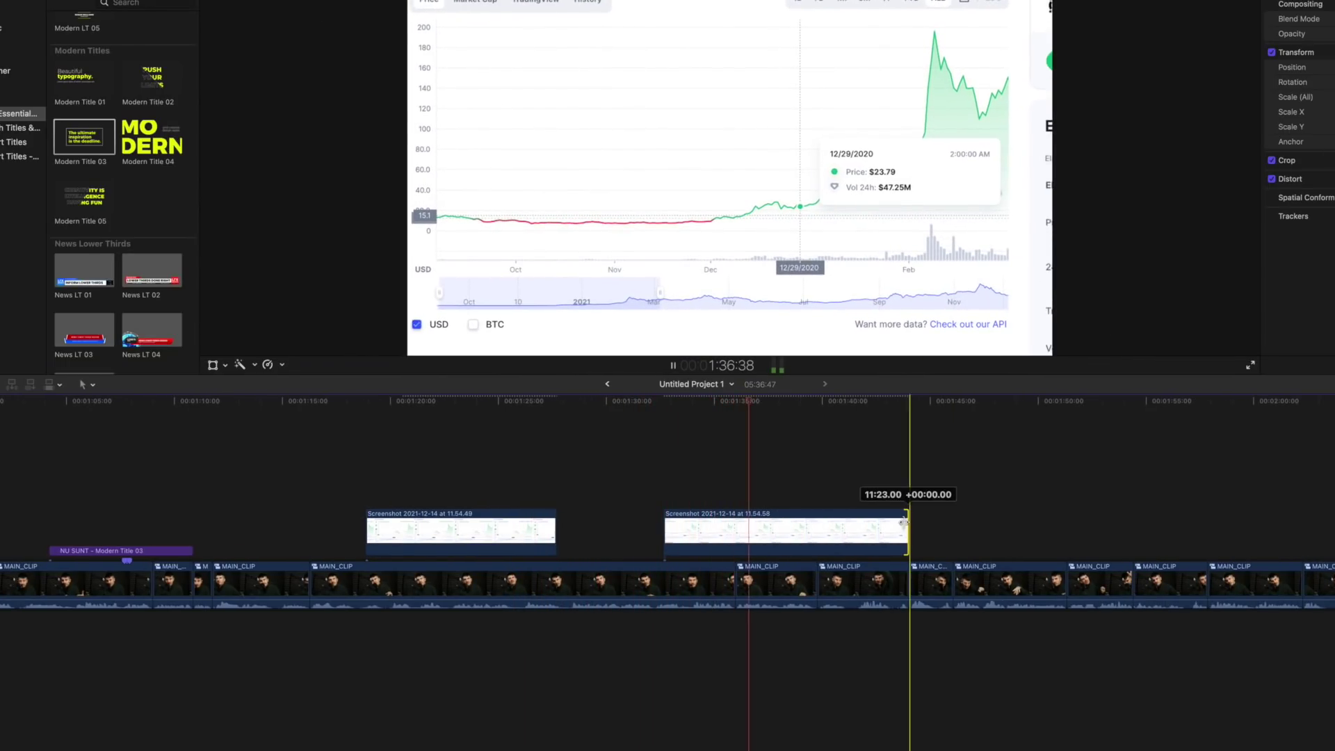
{"action": "left_click_drag", "start_coordinate": [723, 553], "coordinate": [864, 530]}
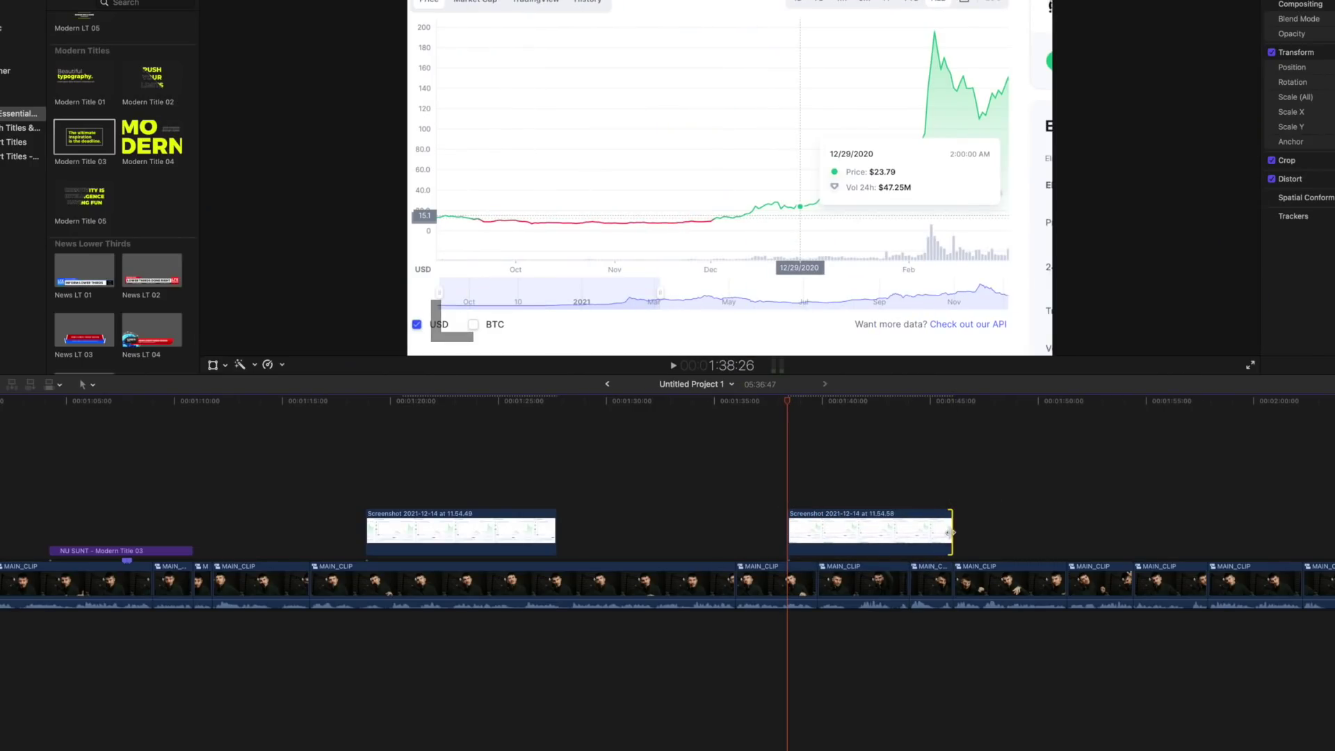
Step: Add a third chart screenshot, play back the overlays, extend it, and drop Modern Title 02 above the clip
{"action": "left_click_drag", "start_coordinate": [973, 84], "coordinate": [911, 532]}
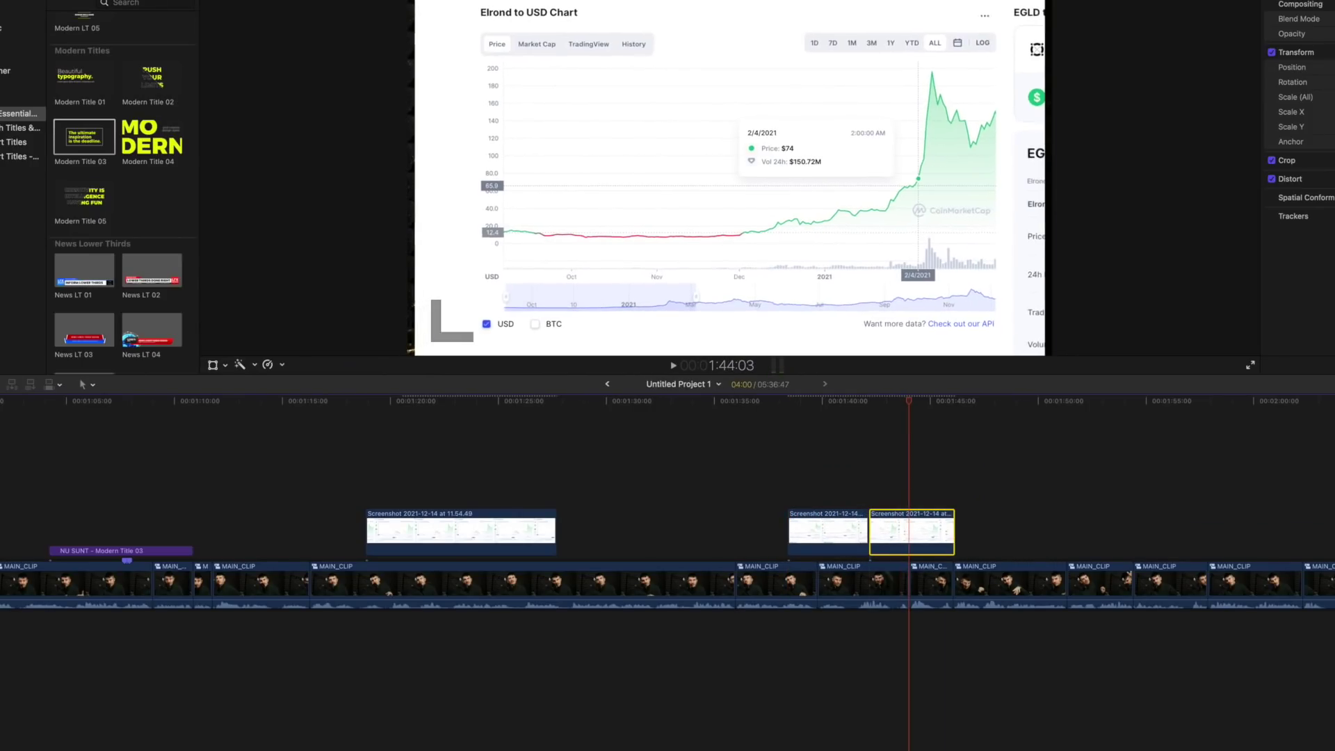
{"action": "left_click", "coordinate": [785, 448]}
{"action": "key", "text": "space"}
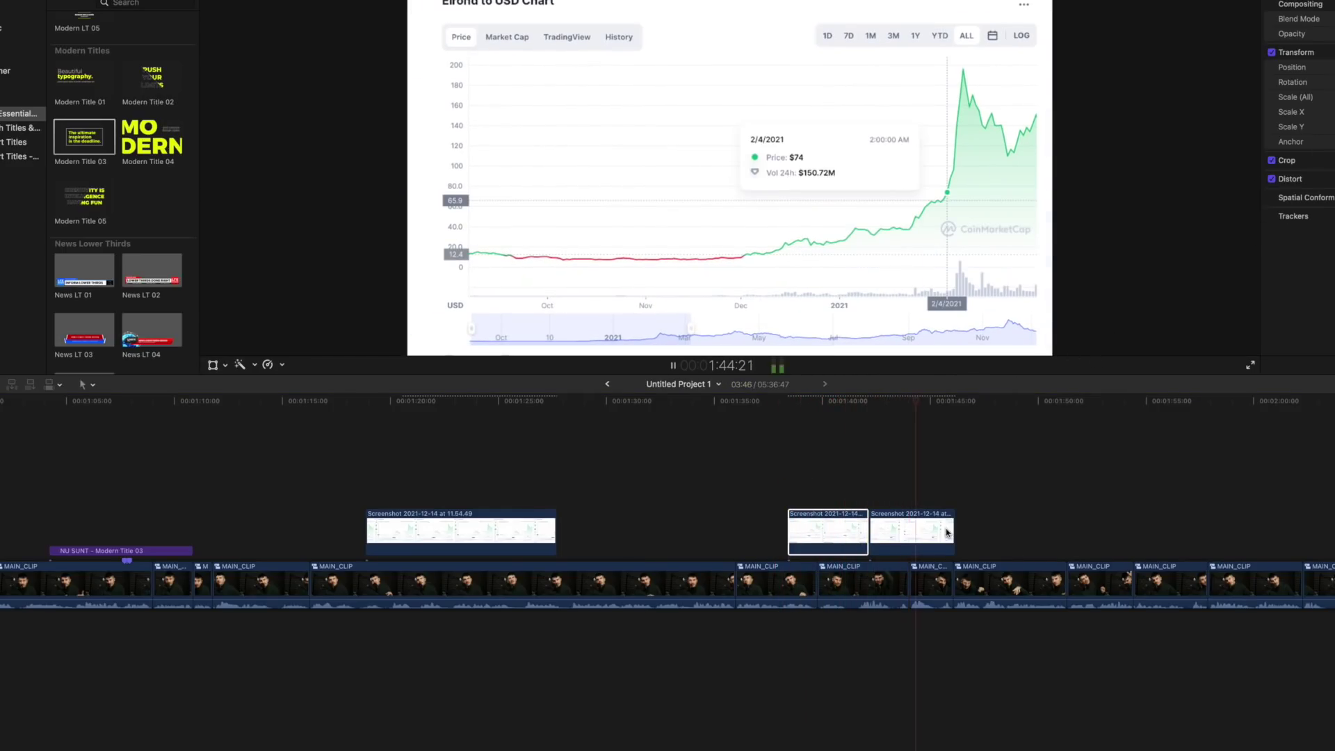
{"action": "left_click_drag", "start_coordinate": [952, 532], "coordinate": [1134, 531]}
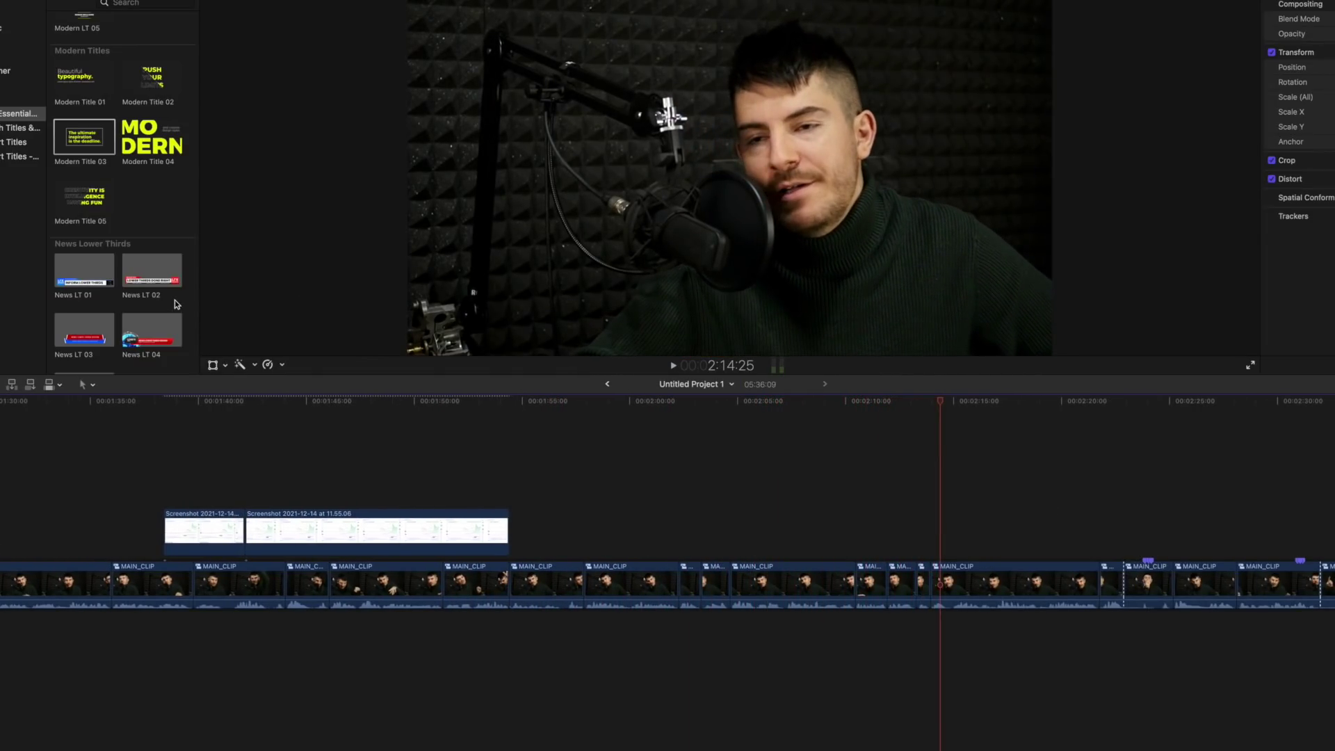
{"action": "left_click_drag", "start_coordinate": [152, 76], "coordinate": [879, 551]}
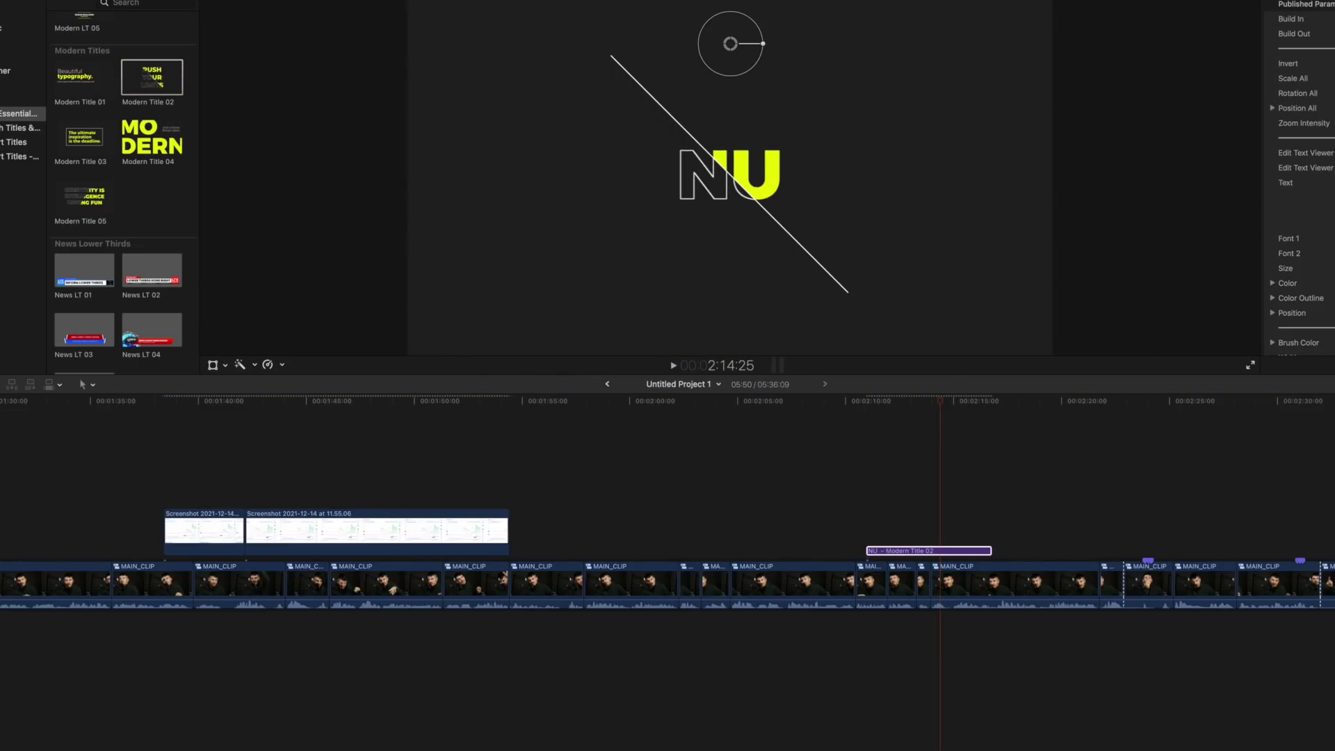
Step: Preview and lengthen the NU JONGLA CU TOATA SUMA title, then select the blown-kiss clip
{"action": "key", "text": "space"}
{"action": "mouse_move", "coordinate": [980, 549]}
{"action": "left_mouse_down"}
{"action": "mouse_move", "coordinate": [970, 541]}
{"action": "mouse_move", "coordinate": [1042, 537]}
{"action": "left_mouse_up"}
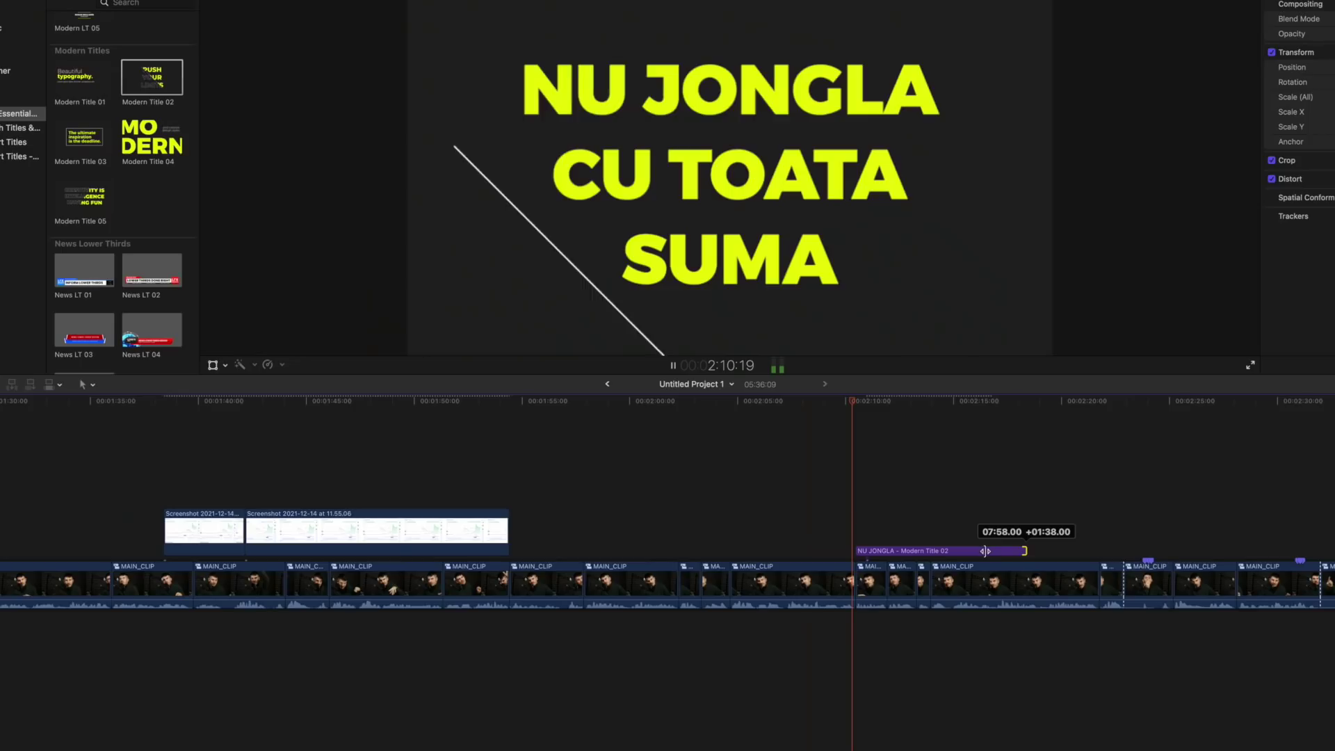
{"action": "left_click", "coordinate": [1141, 595]}
{"action": "key", "text": "space"}
{"action": "left_click", "coordinate": [1145, 584]}
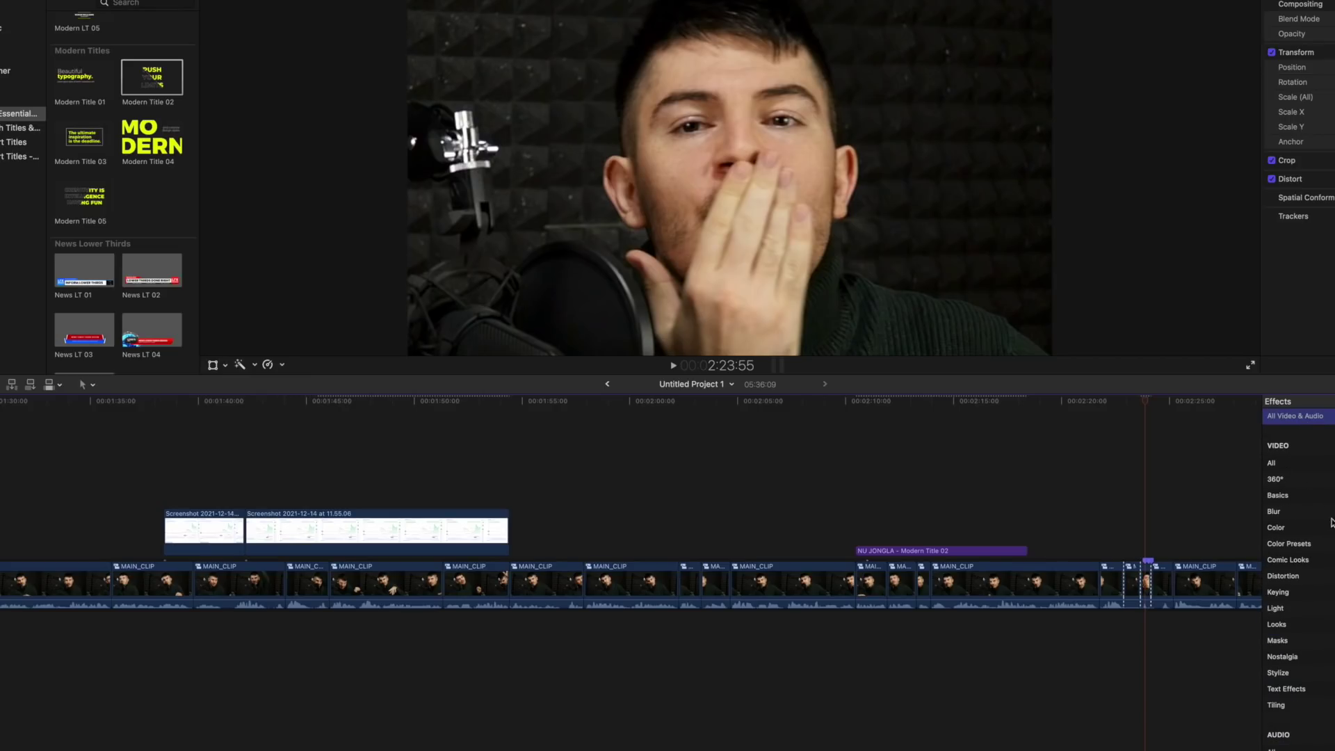
{"action": "left_click", "coordinate": [1145, 584]}
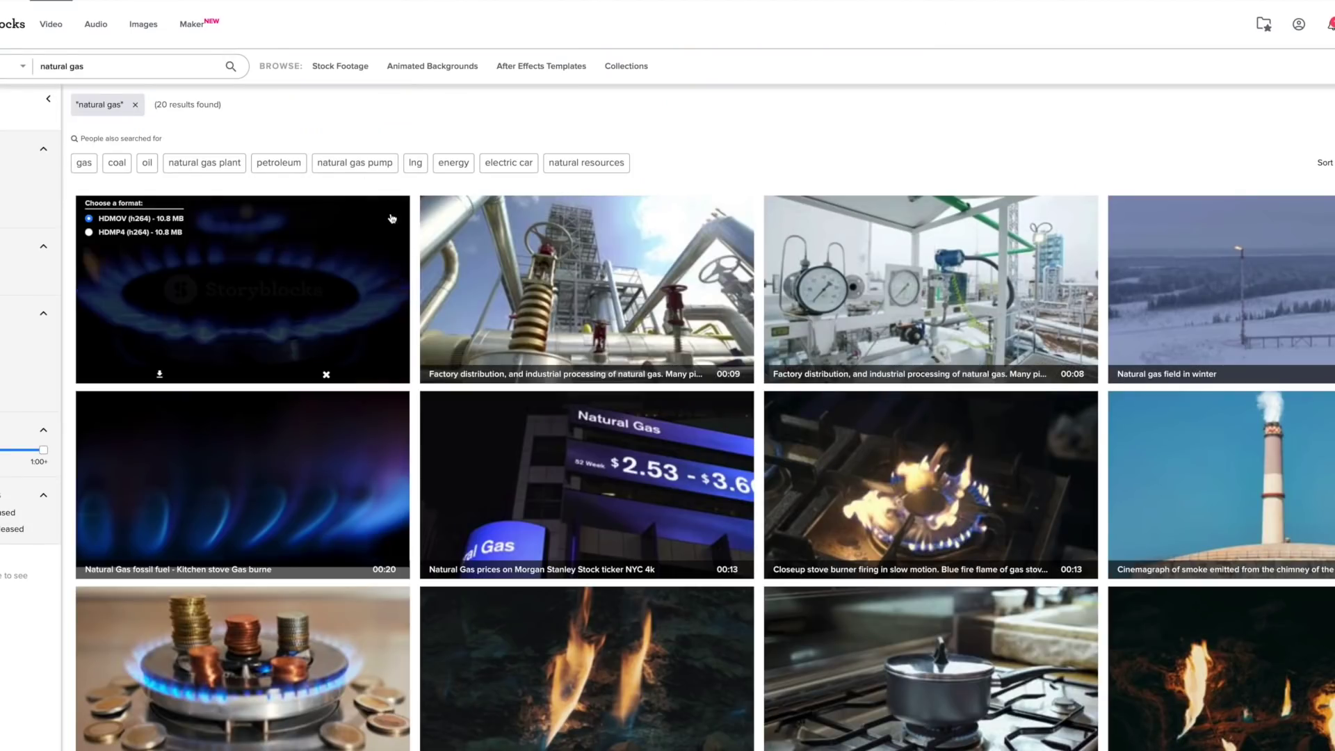
Step: Overlay the gas burner footage, shorten it by 29 seconds, and begin exporting with Cmd+E
{"action": "scroll", "coordinate": [871, 357], "scroll_direction": "down", "scroll_amount": 5}
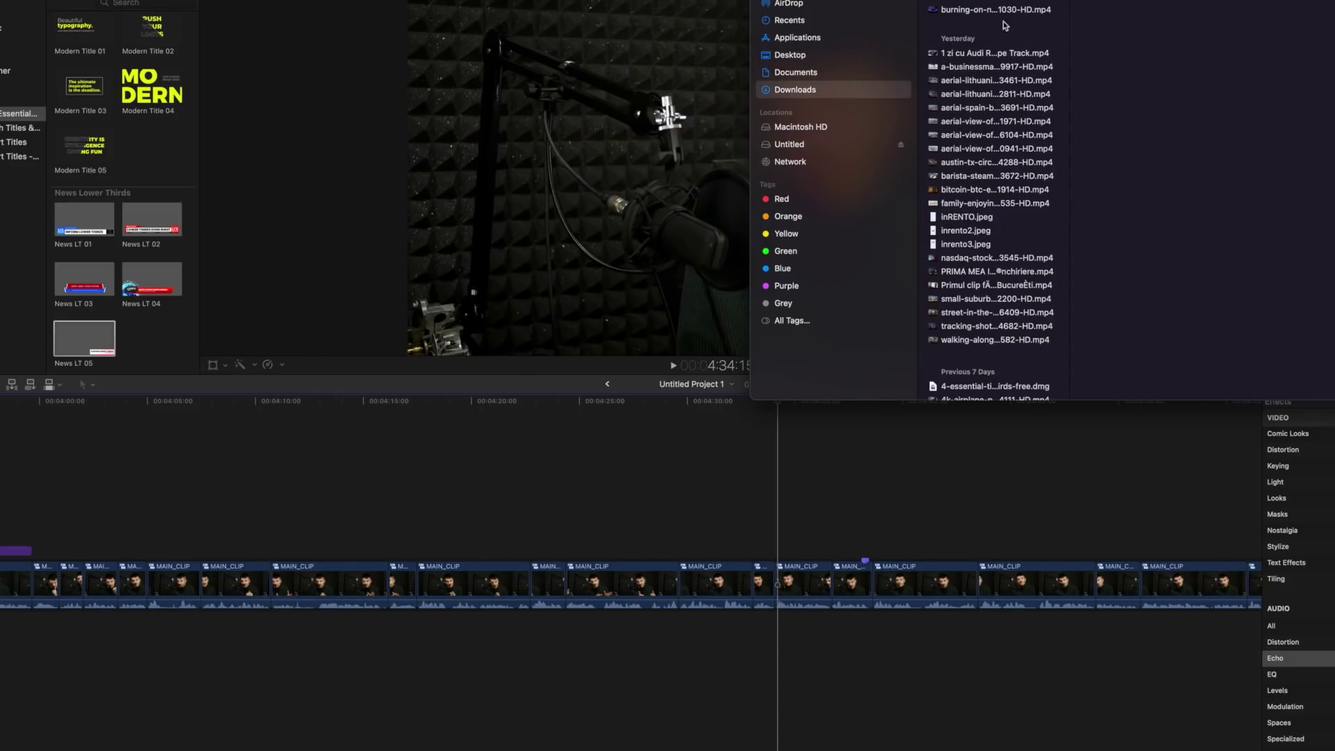
{"action": "left_click_drag", "start_coordinate": [1004, 25], "coordinate": [633, 538]}
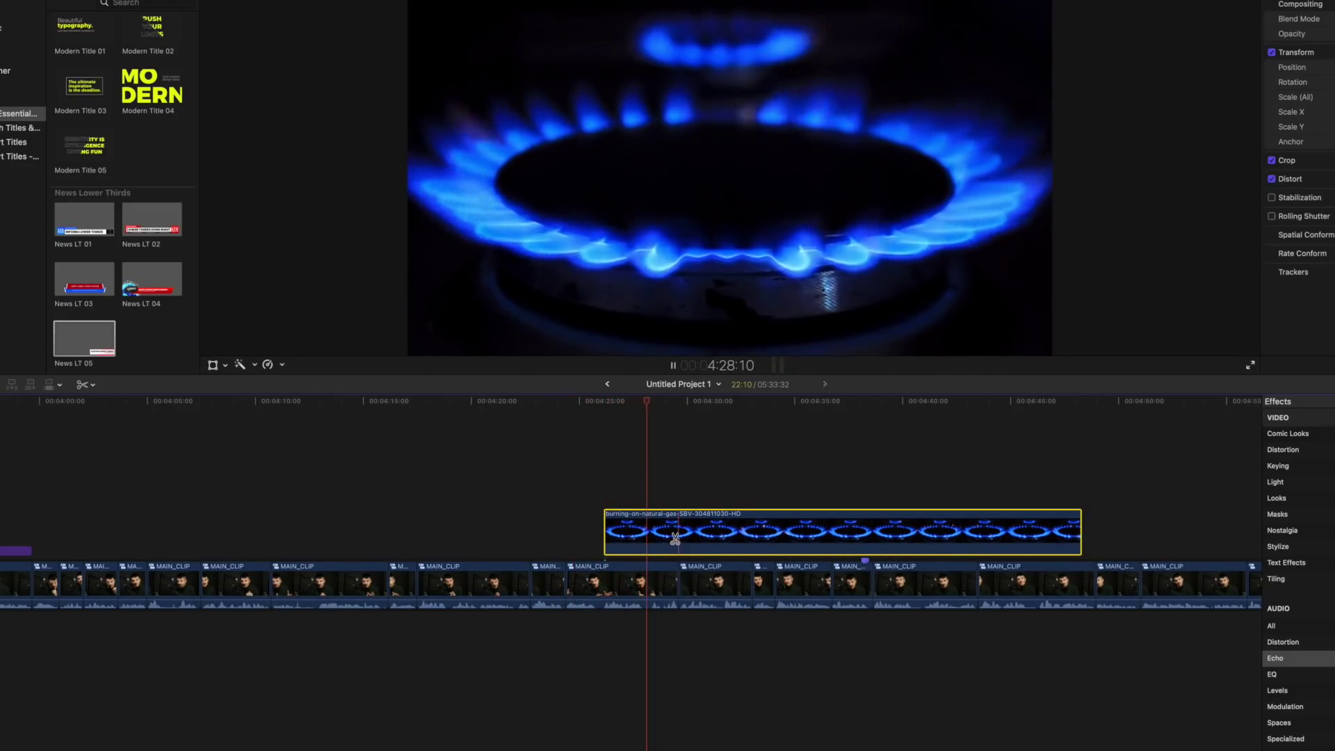
{"action": "left_click_drag", "start_coordinate": [1079, 533], "coordinate": [738, 535]}
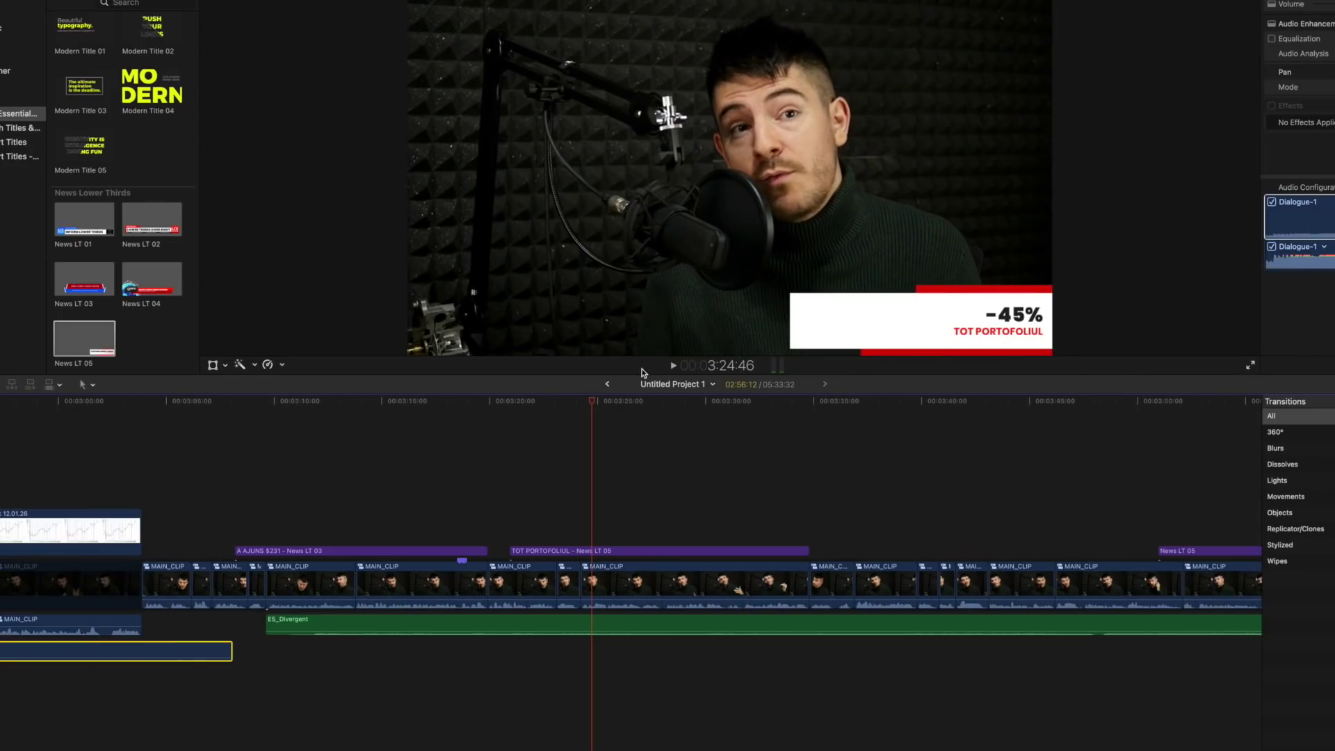
{"action": "key", "text": "super+e"}
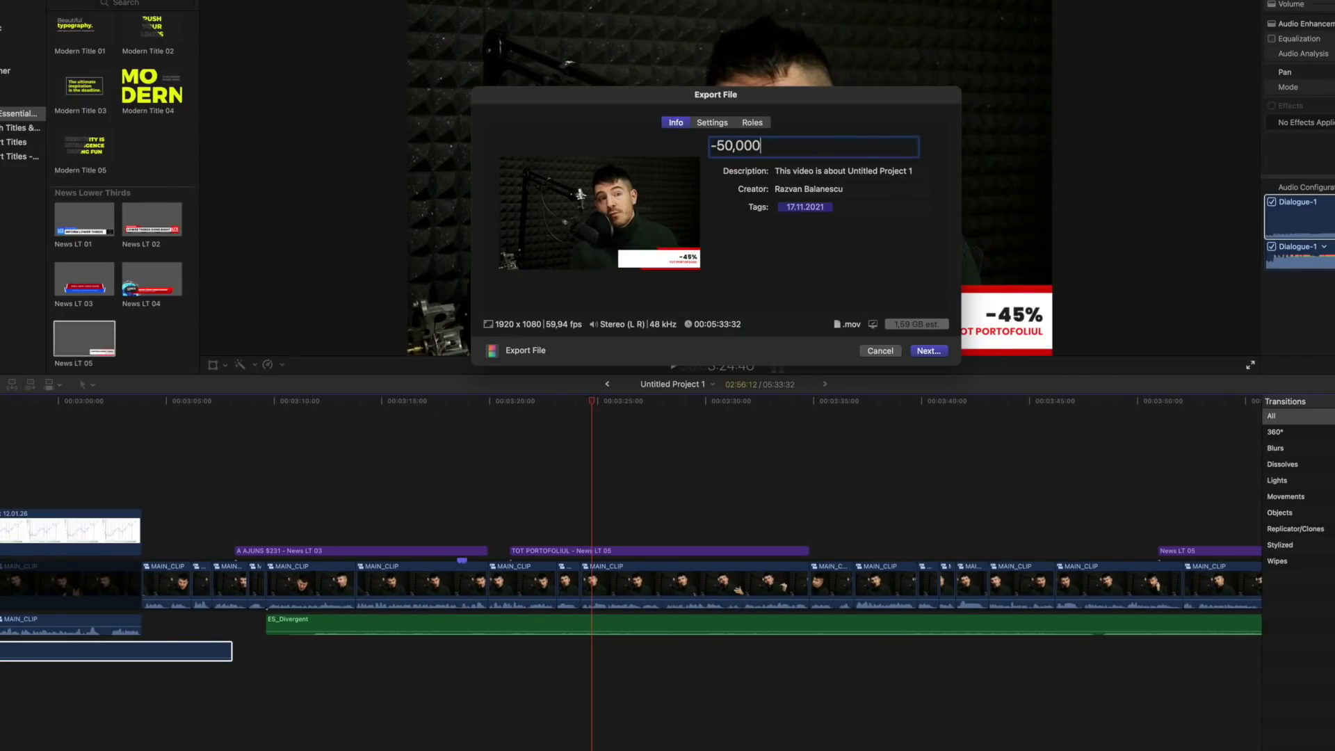